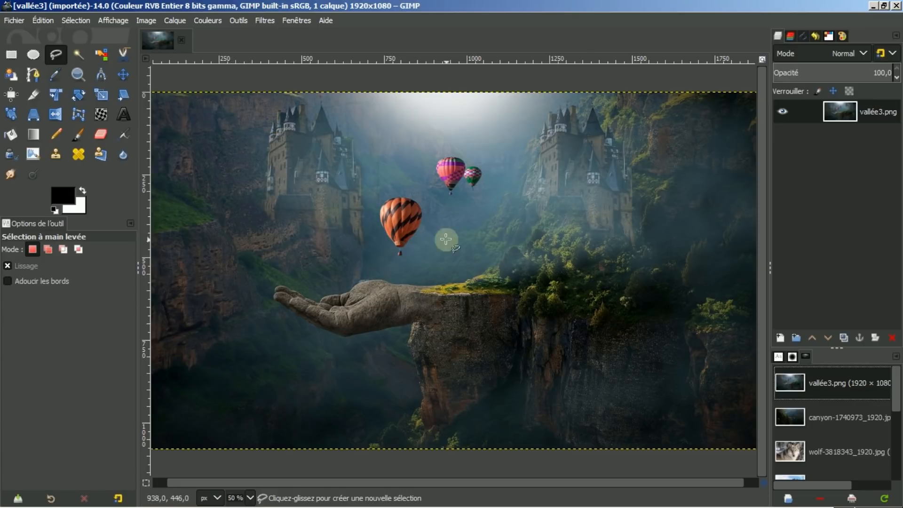
Open the recent image canyon-1740973_1920.jpg, compare it with vallée3.png, and flip the canyon horizontally.
left_click(826, 416)
left_click(789, 500)
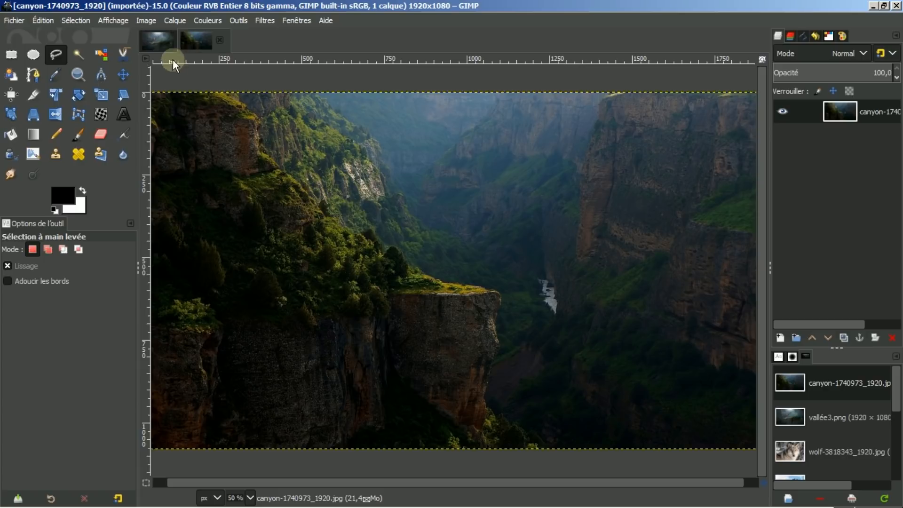
left_click(158, 40)
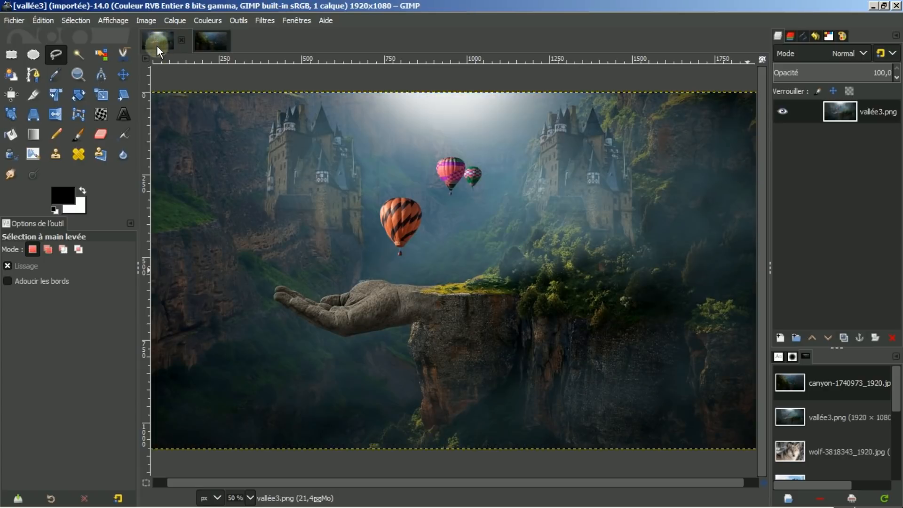
left_click(212, 41)
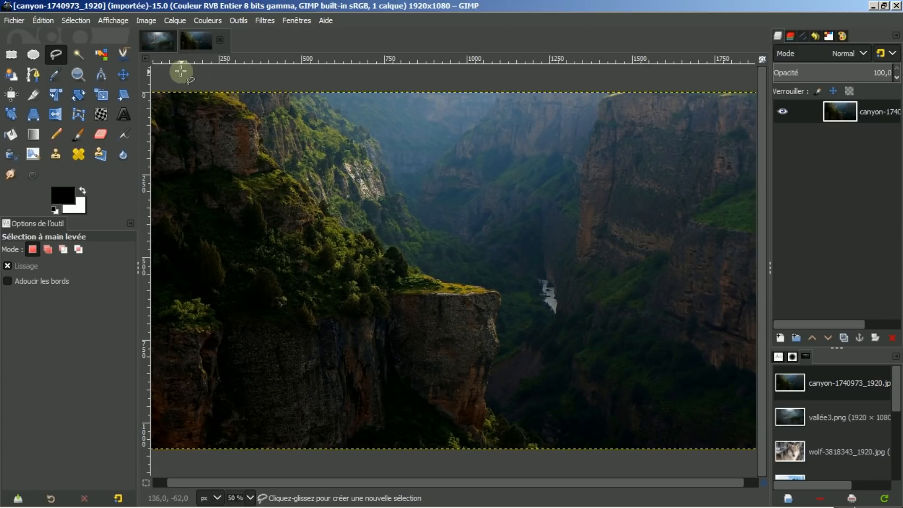
left_click(55, 115)
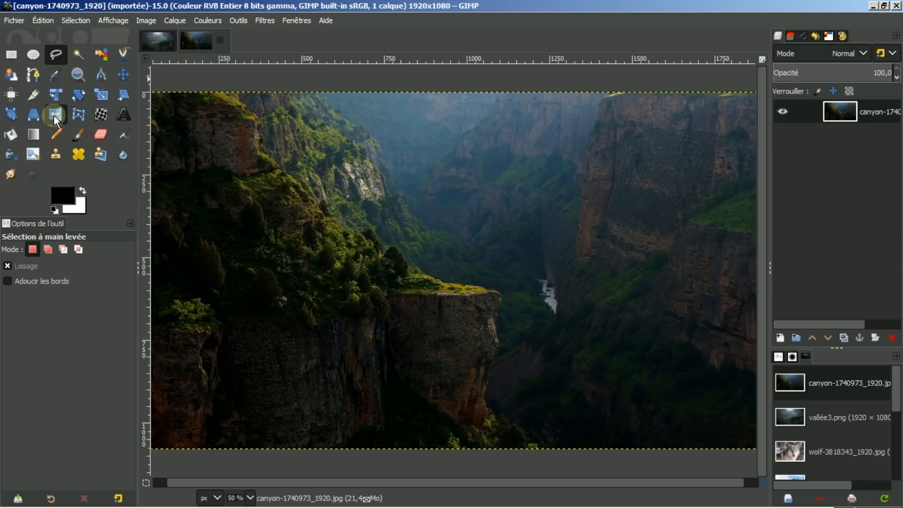
left_click(456, 247)
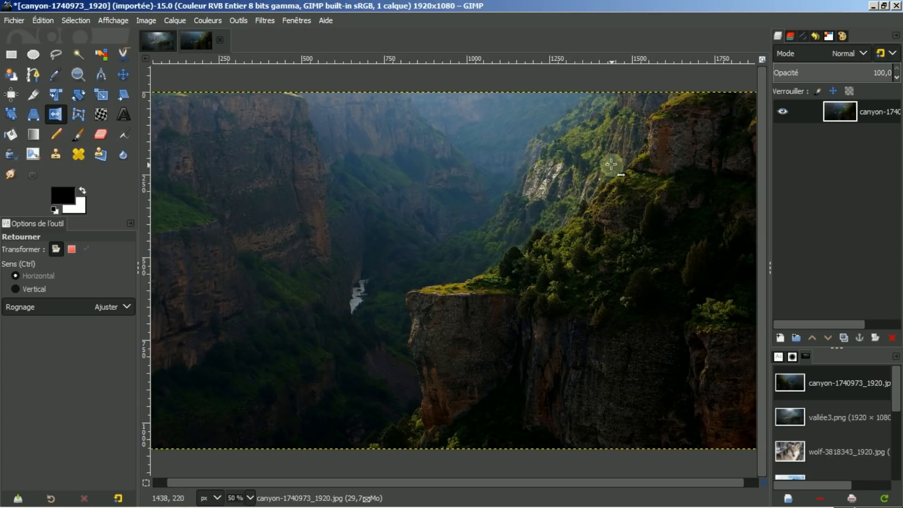
Open wolf-3818343_1920.jpg and examine the fur detail around the wolf's face up close.
left_click_drag(832, 444, 740, 364)
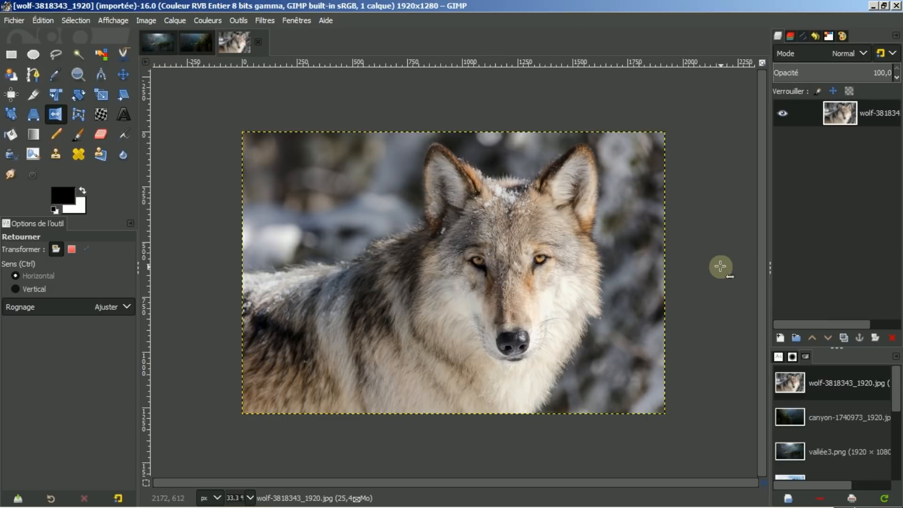
left_click(763, 64)
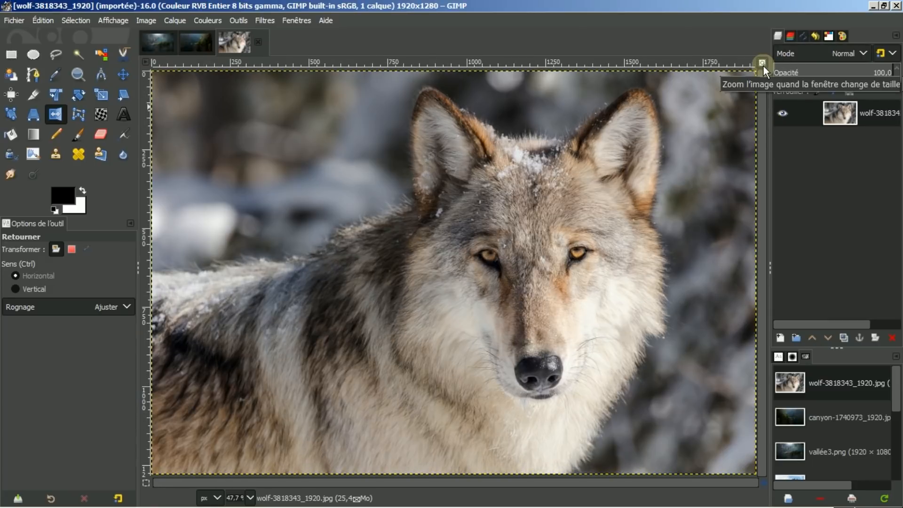
scroll(593, 271, "up", 3, "ctrl")
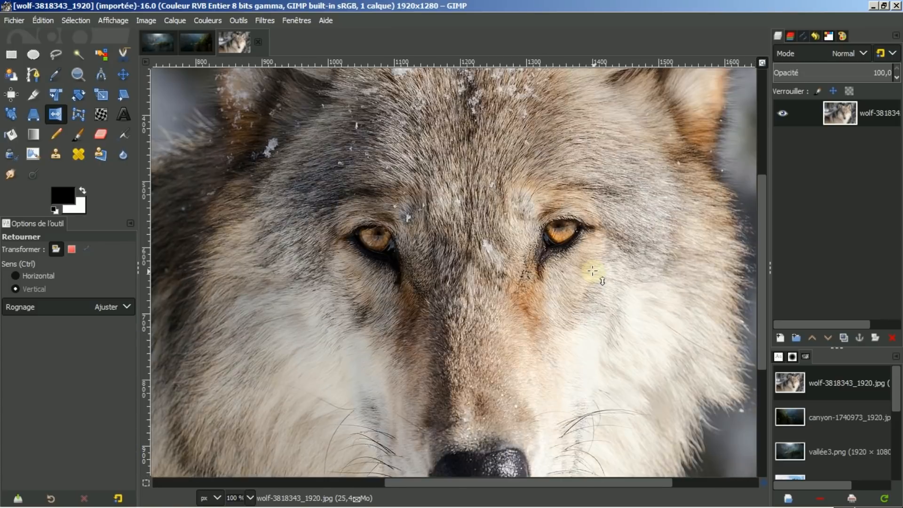
scroll(593, 272, "up", 1, "ctrl")
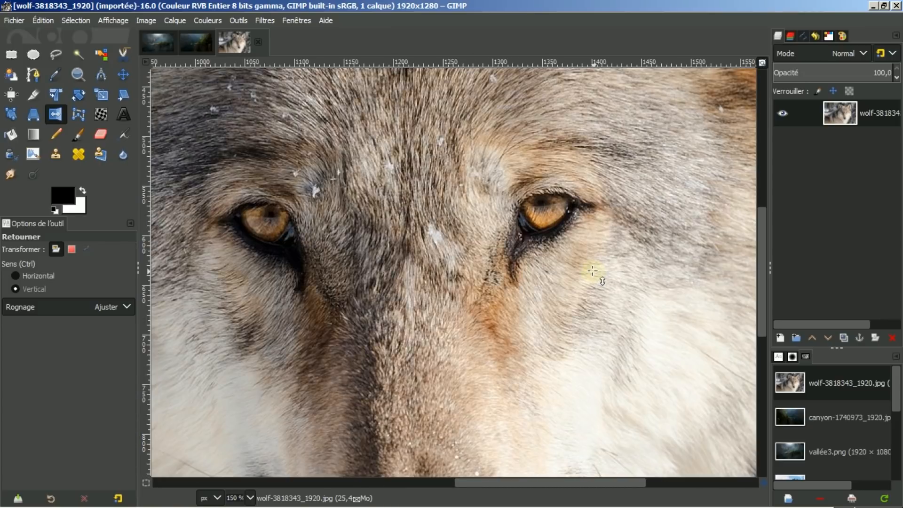
scroll(593, 271, "down", 2, "ctrl")
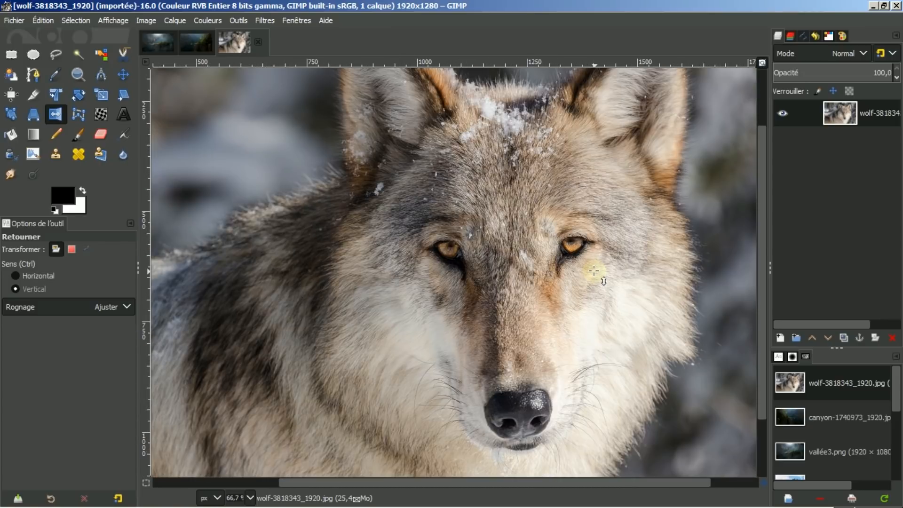
scroll(594, 271, "down", 1, "ctrl")
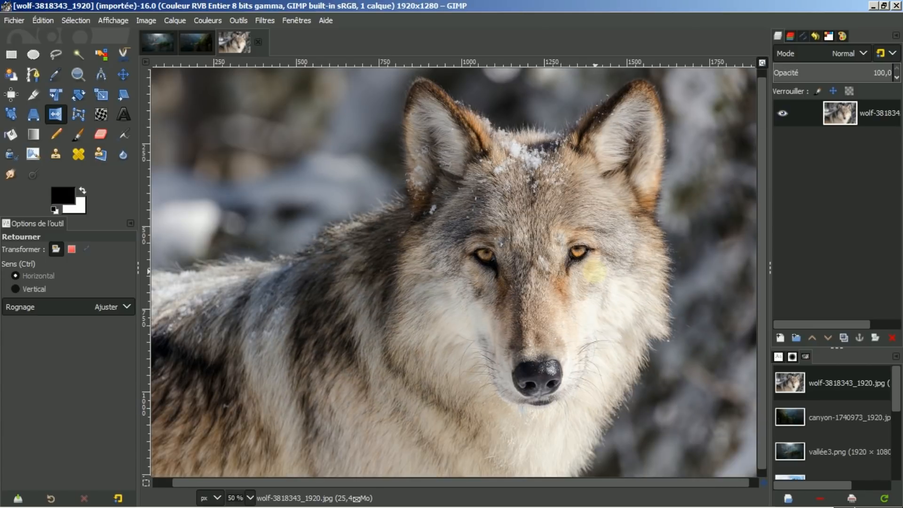
scroll(594, 271, "down", 1, "ctrl")
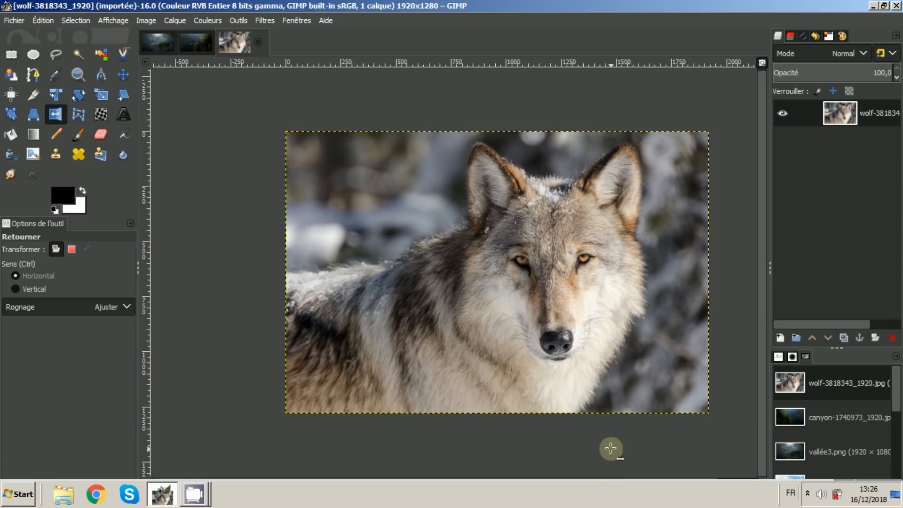
left_click_drag(597, 482, 625, 481)
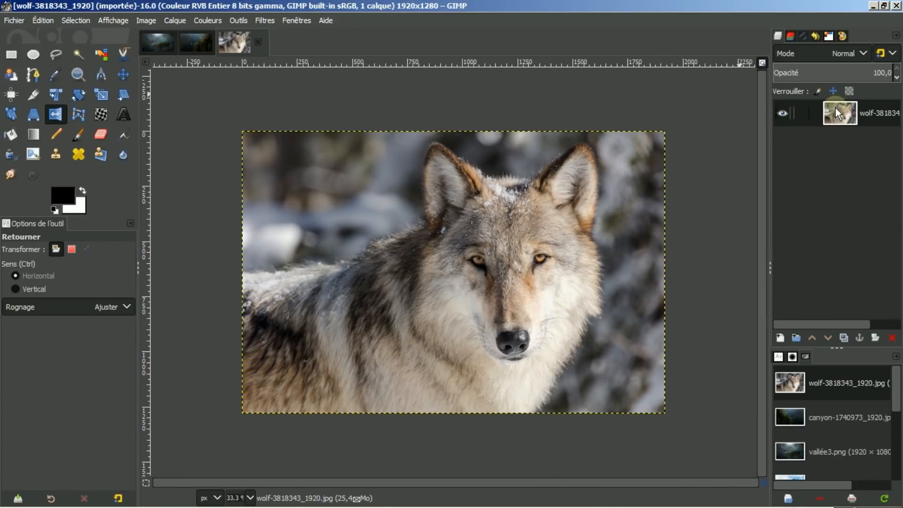
Duplicate the wolf layer three times and invert the colours of the topmost copy.
left_click(843, 335)
left_click(843, 335)
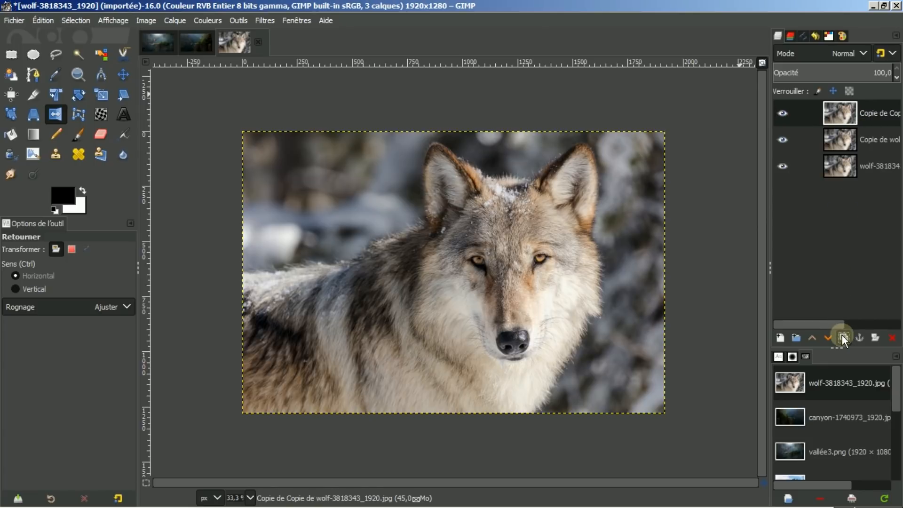
left_click(842, 335)
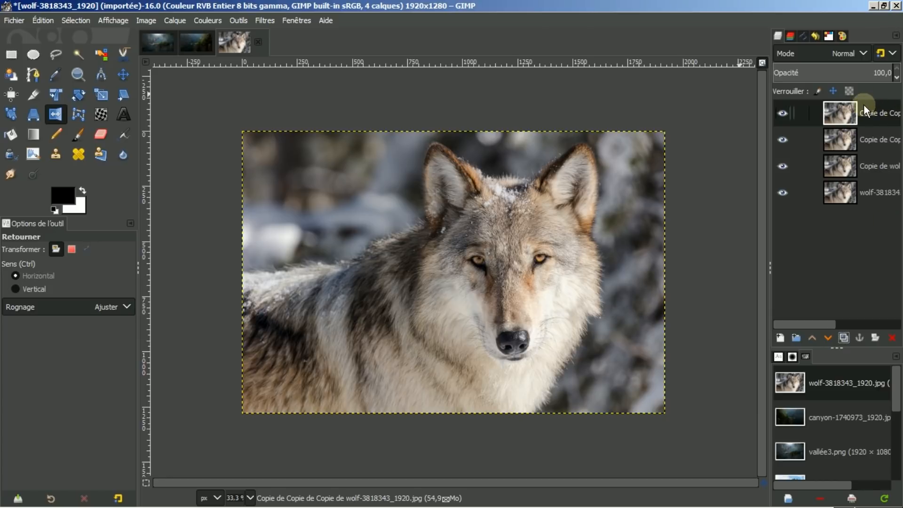
left_click(213, 19)
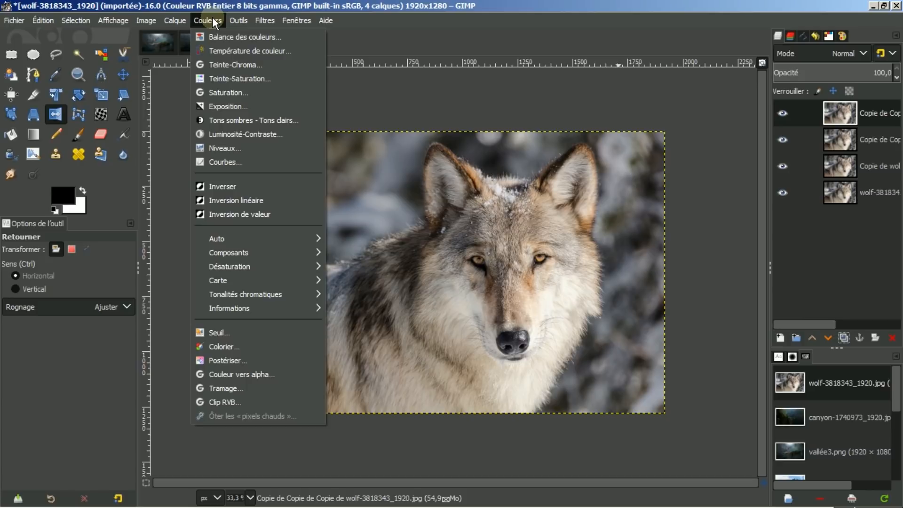
left_click(213, 185)
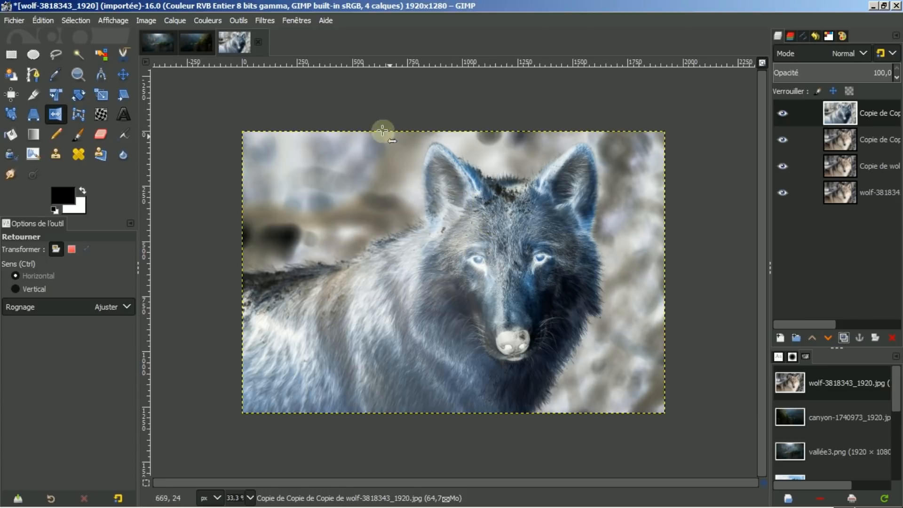
Apply a Gaussian blur to the inverted top layer with X and Y sizes of 5.50.
left_click(267, 21)
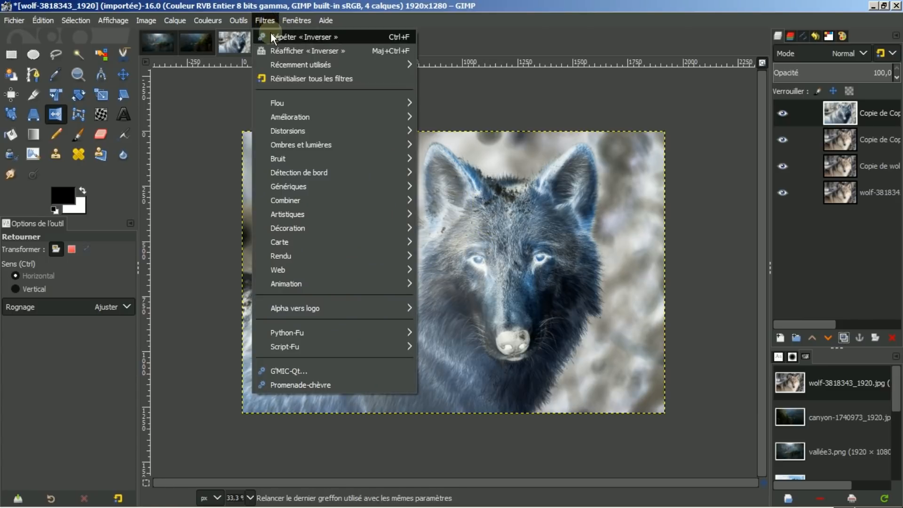
mouse_move(280, 100)
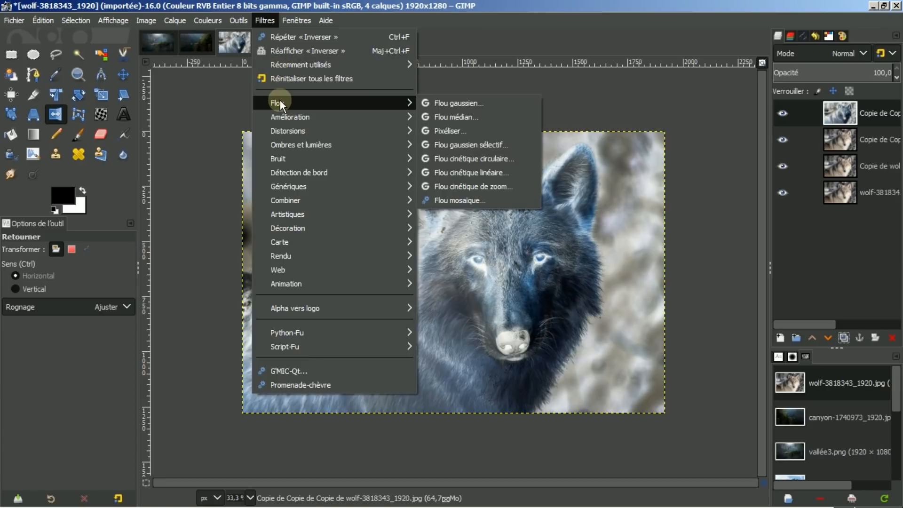
left_click(462, 104)
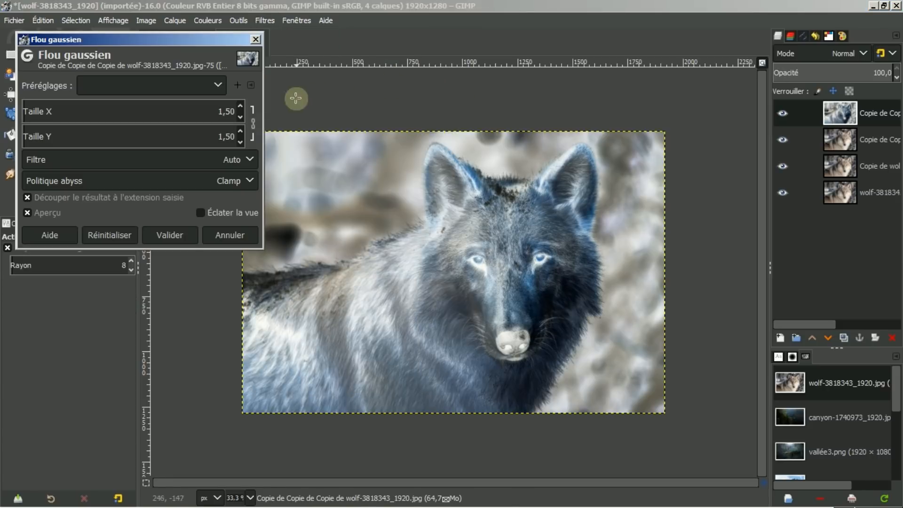
left_click(241, 107)
left_click(240, 107)
left_click(241, 107)
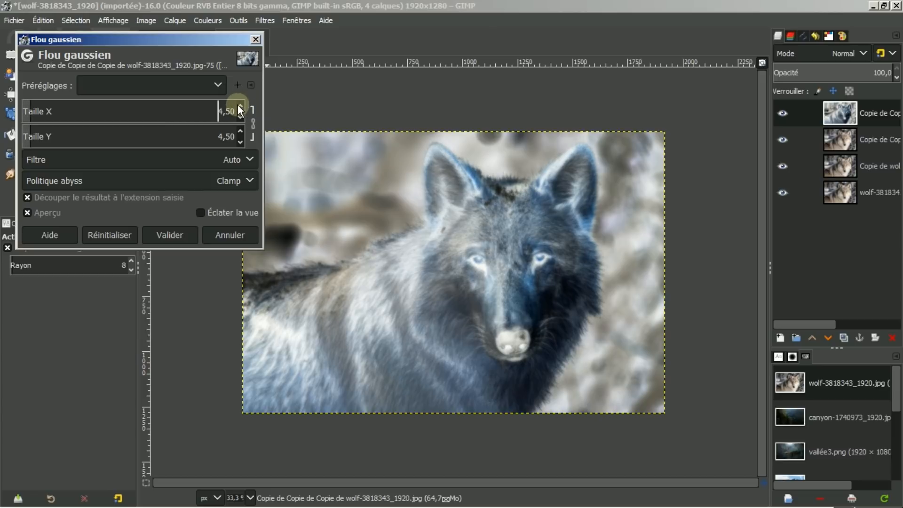
left_click(241, 107)
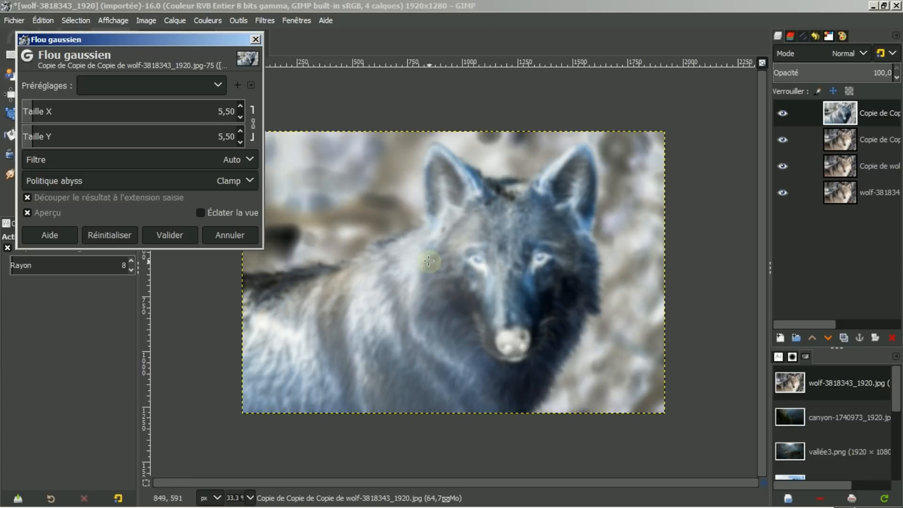
left_click(164, 233)
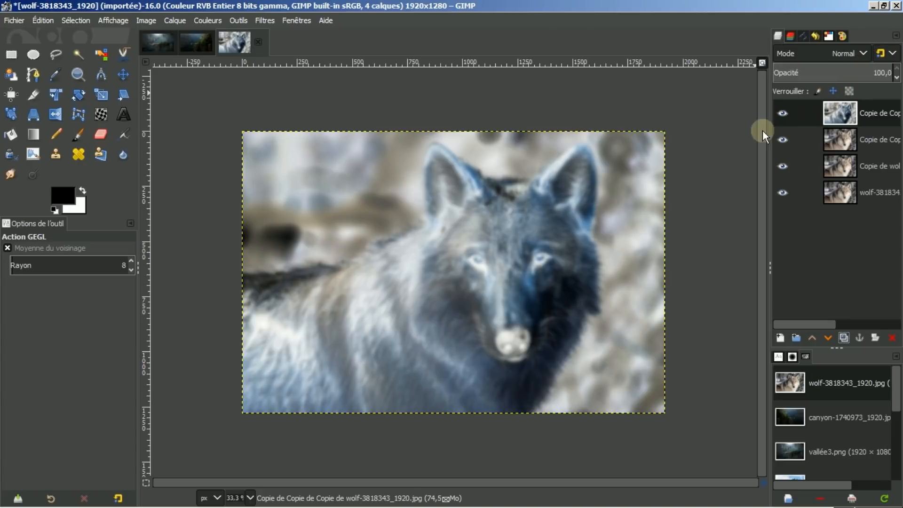
Set the blurred layer's blend mode to Fusion de grain and merge it down onto the copy below.
left_click(864, 53)
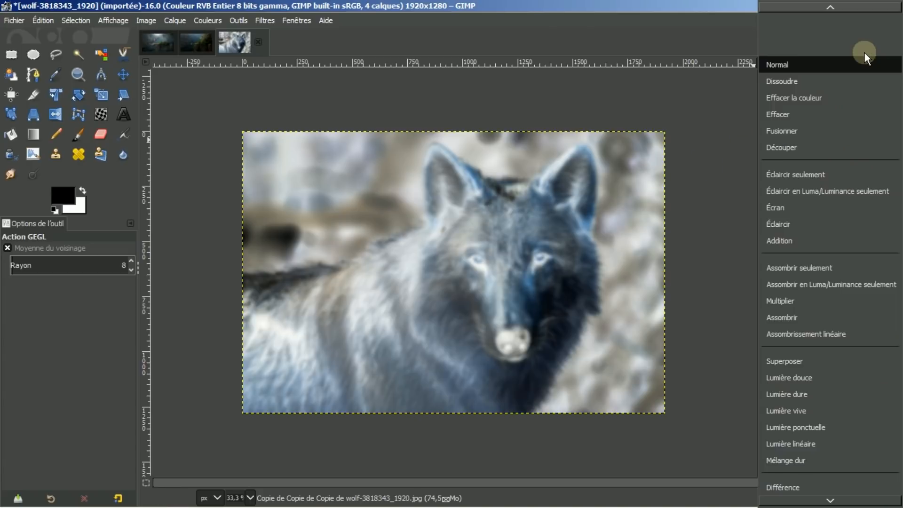
mouse_move(829, 497)
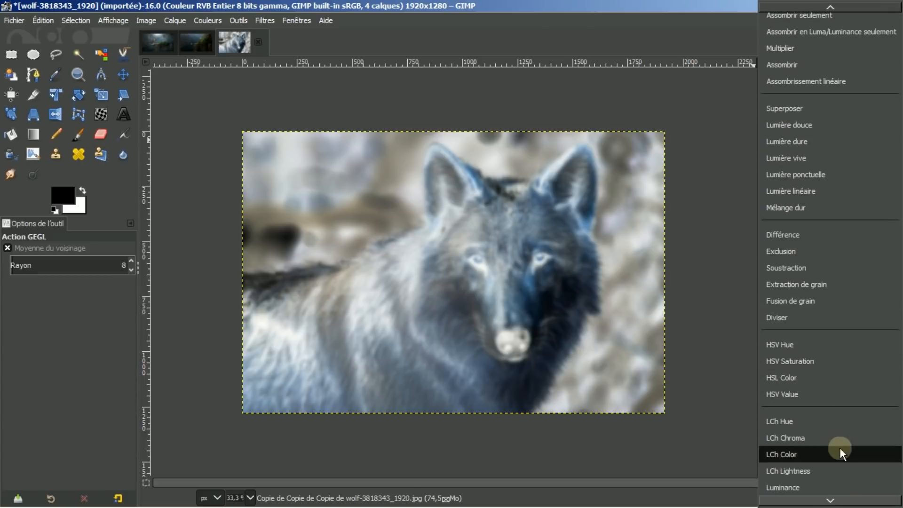
left_click(767, 300)
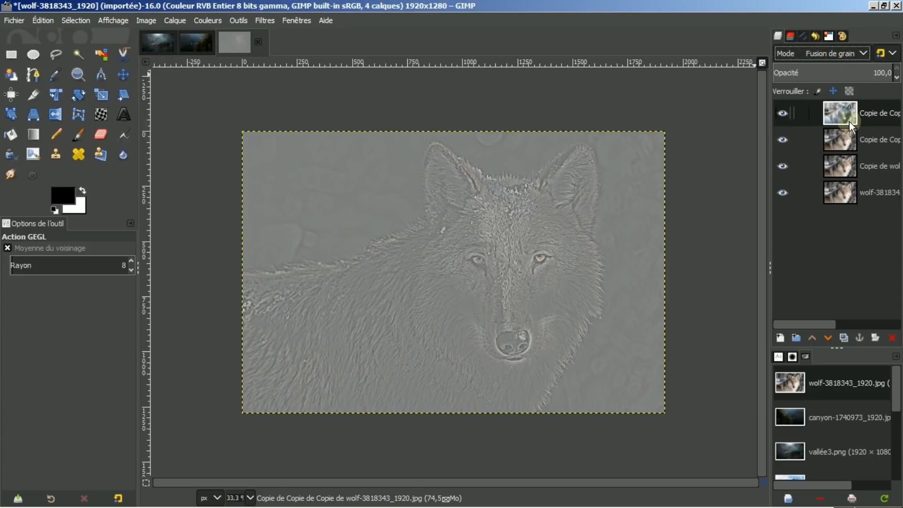
right_click(845, 108)
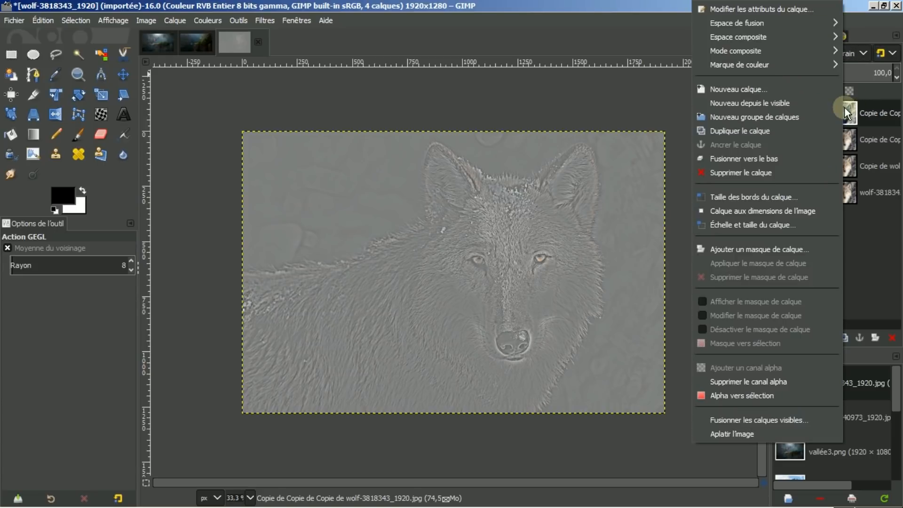
left_click(735, 157)
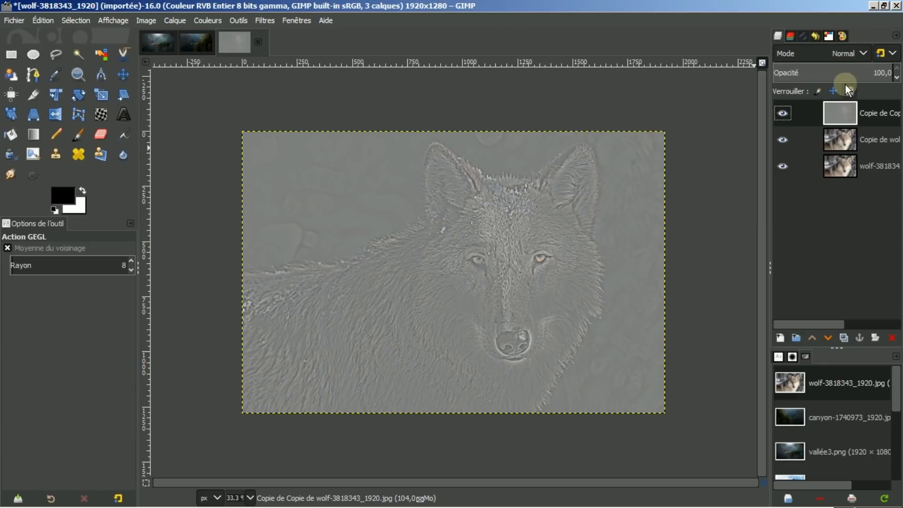
Set the grey detail layer's blend mode to Lumière douce and merge it down onto the wolf copy below.
left_click(865, 51)
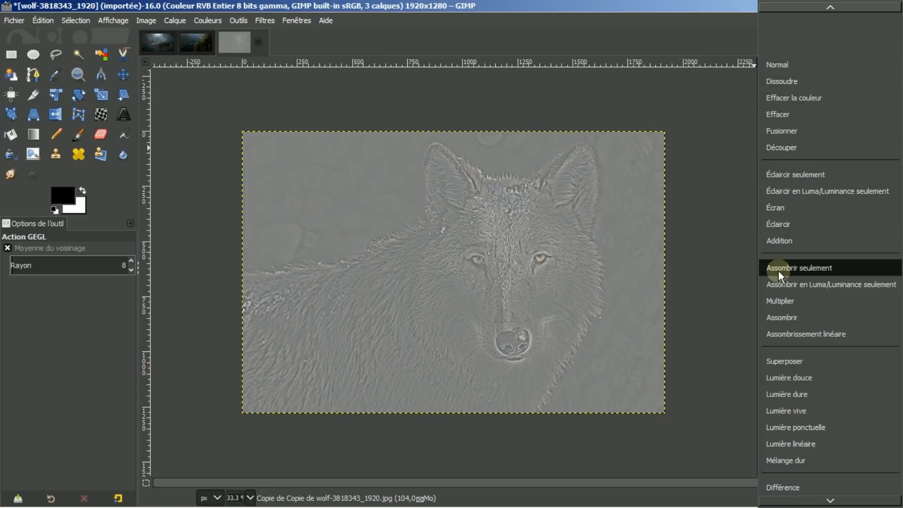
left_click(775, 378)
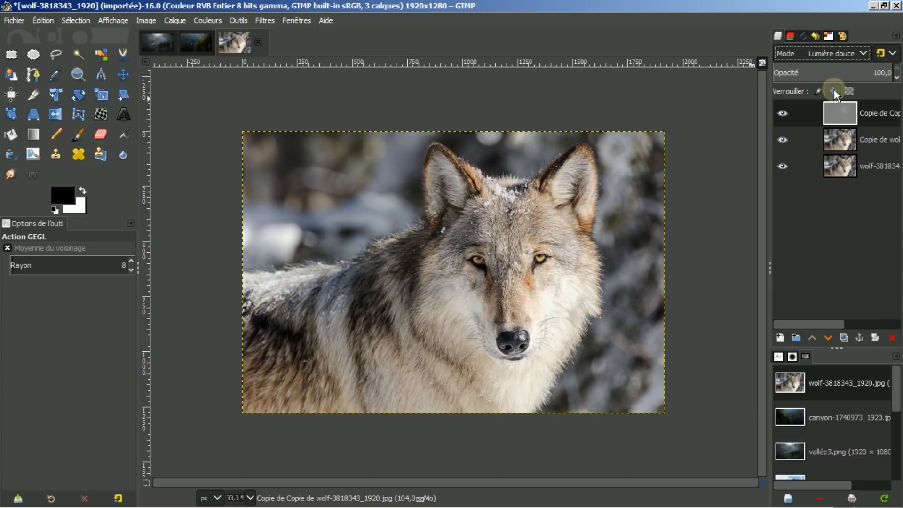
right_click(840, 115)
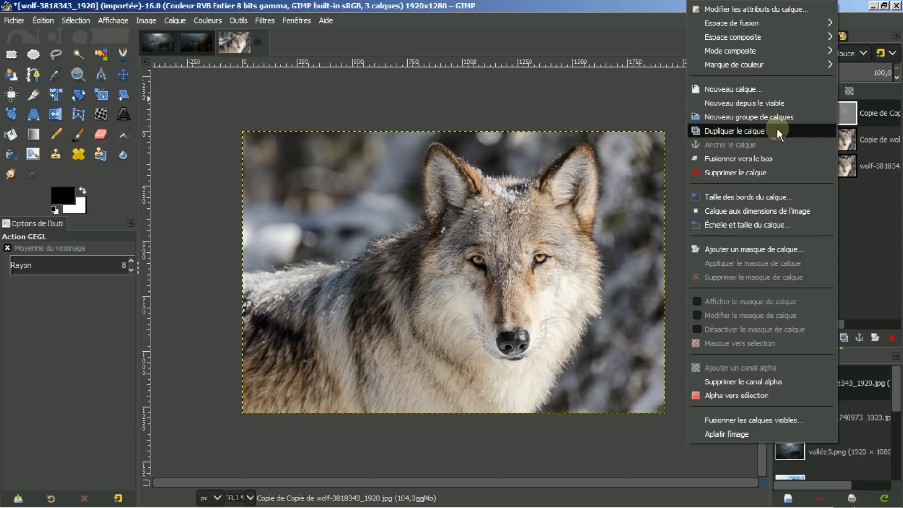
left_click(744, 159)
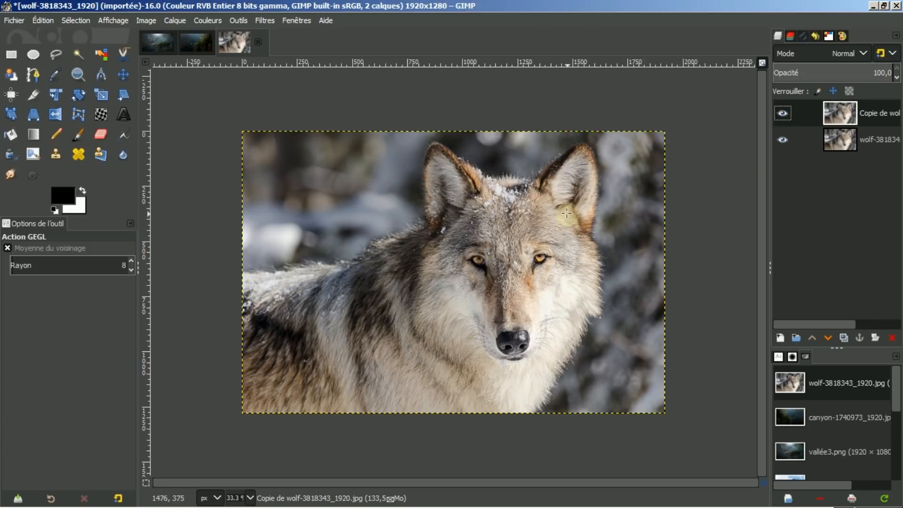
Inspect the fur detail on the wolf's forehead and around its eyes up close.
scroll(561, 210, "up", 3)
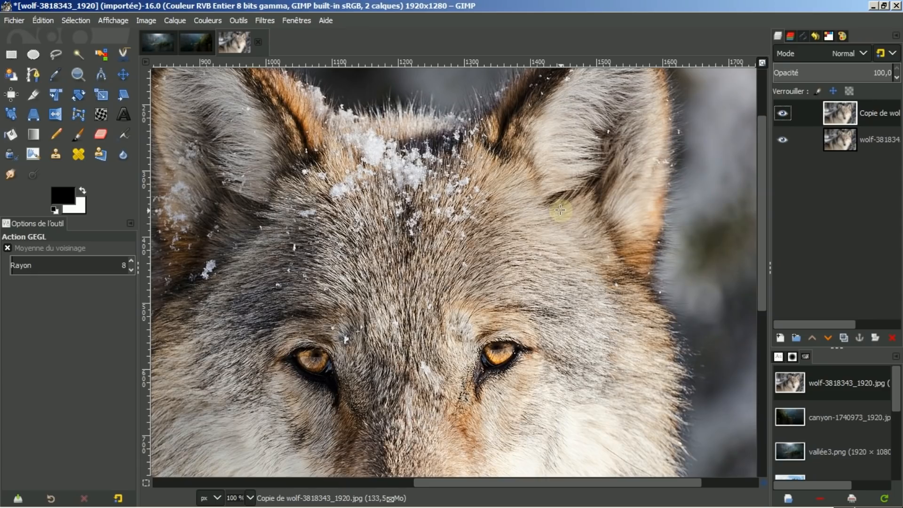
scroll(560, 210, "up", 1)
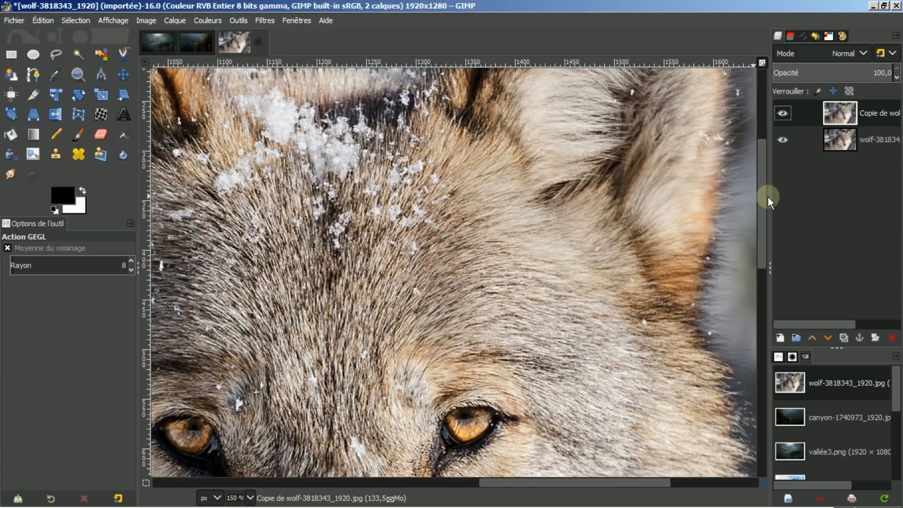
scroll(760, 210, "down", 1)
left_click_drag(760, 210, 761, 261)
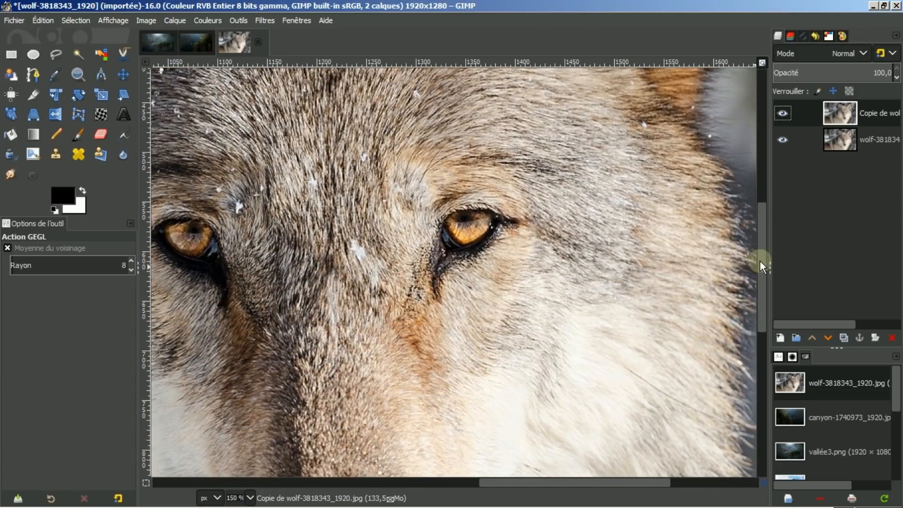
Compare the sharpened wolf copy with the original by toggling the copy's visibility, then check the whole image.
left_click(834, 145)
left_click(782, 114)
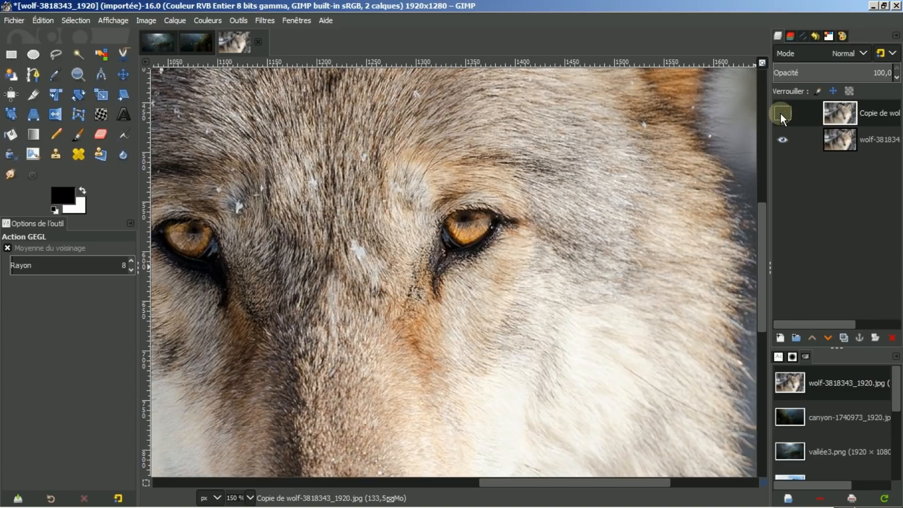
left_click(782, 113)
left_click(782, 113)
left_click(782, 113)
left_click(782, 114)
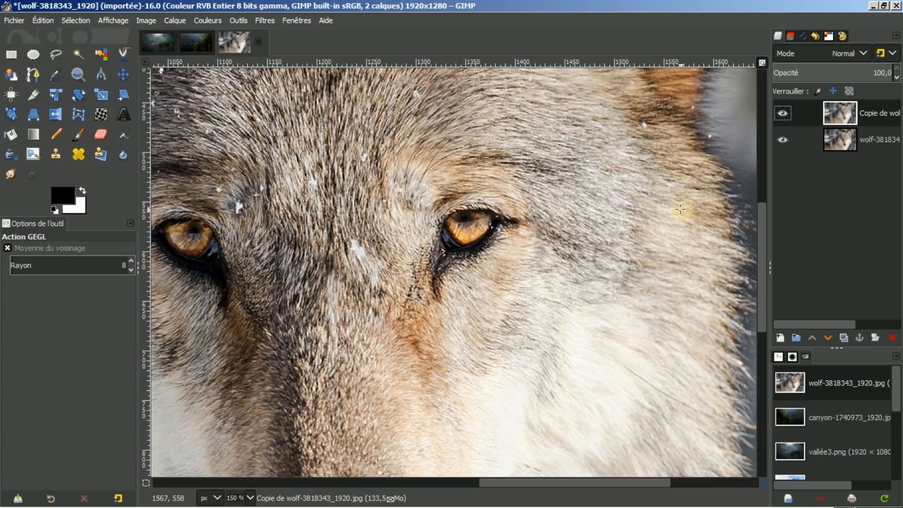
scroll(681, 210, "down", 3)
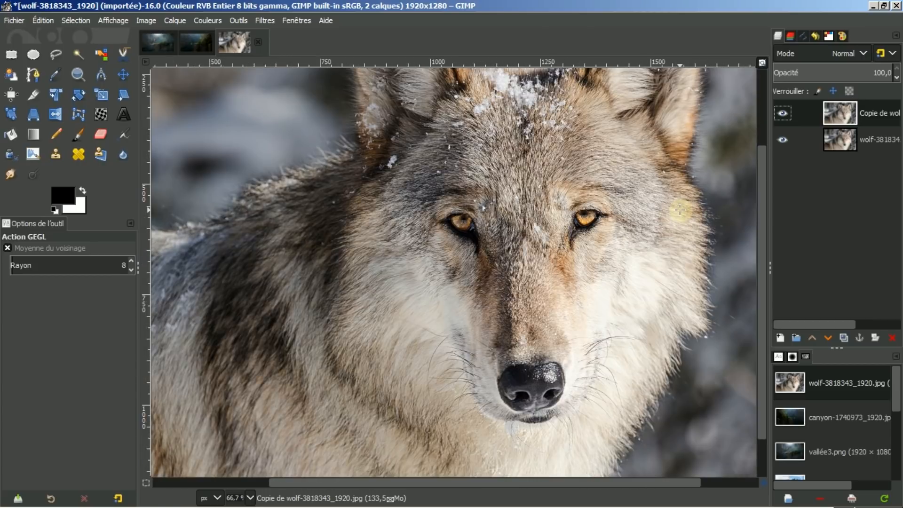
scroll(680, 209, "down", 1)
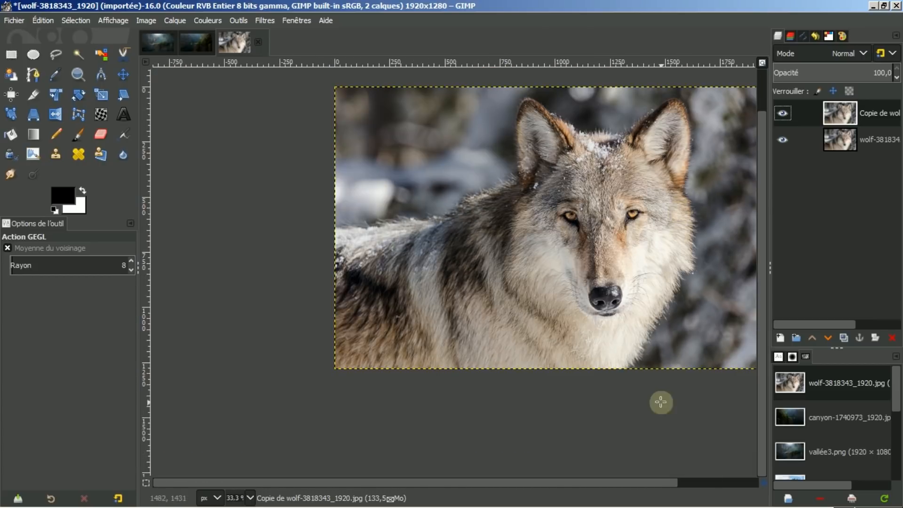
scroll(639, 485, "down", 1)
scroll(639, 485, "down", 1)
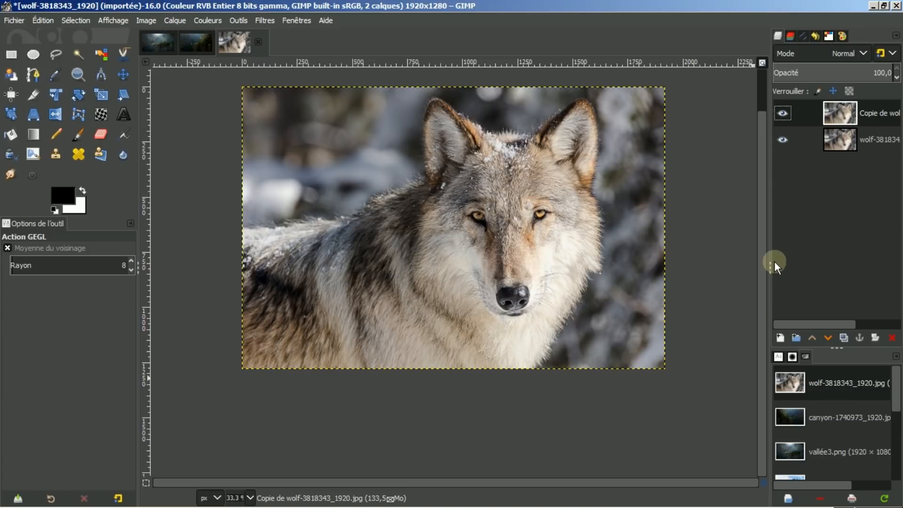
left_click_drag(760, 281, 758, 221)
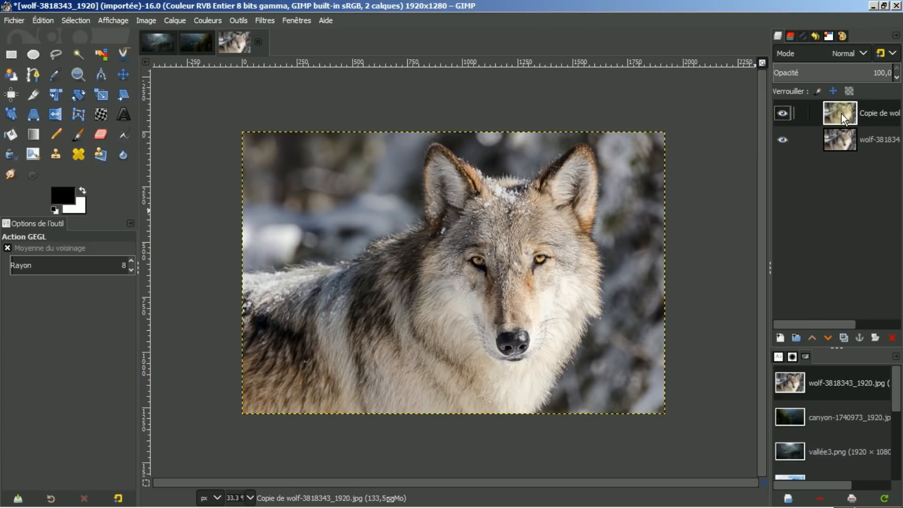
Decompose the sharpened wolf copy into separate layers using the LAB colour model.
left_click(210, 21)
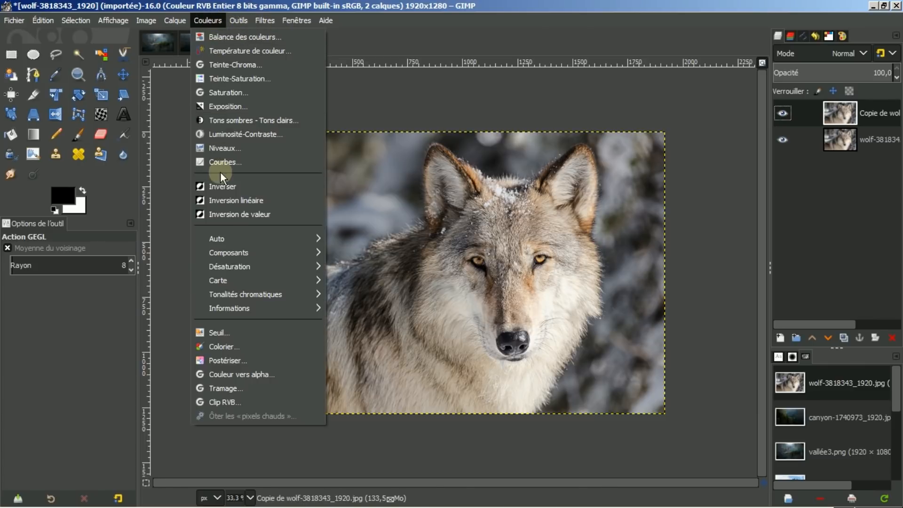
mouse_move(223, 252)
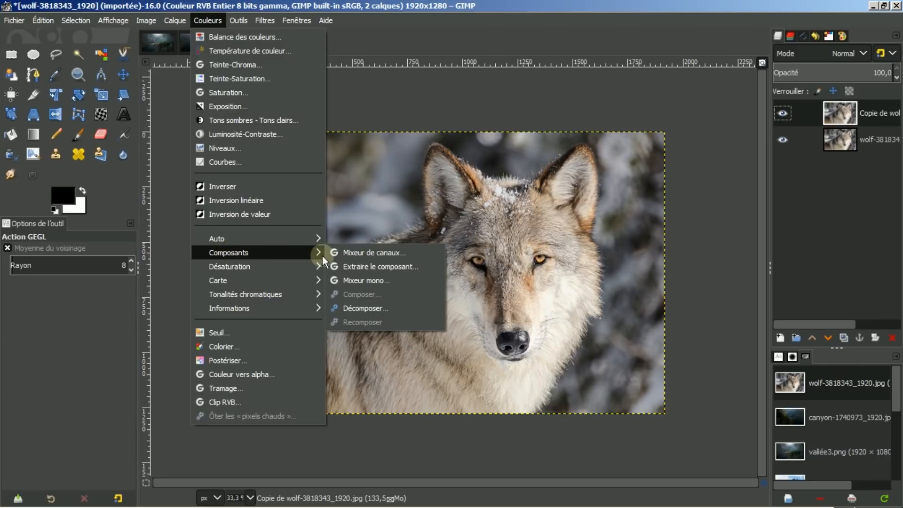
left_click(355, 309)
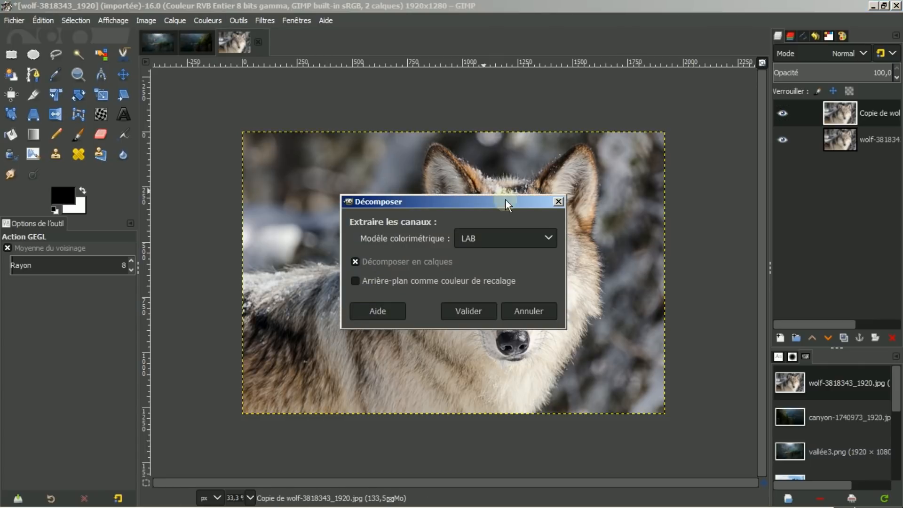
left_click(551, 243)
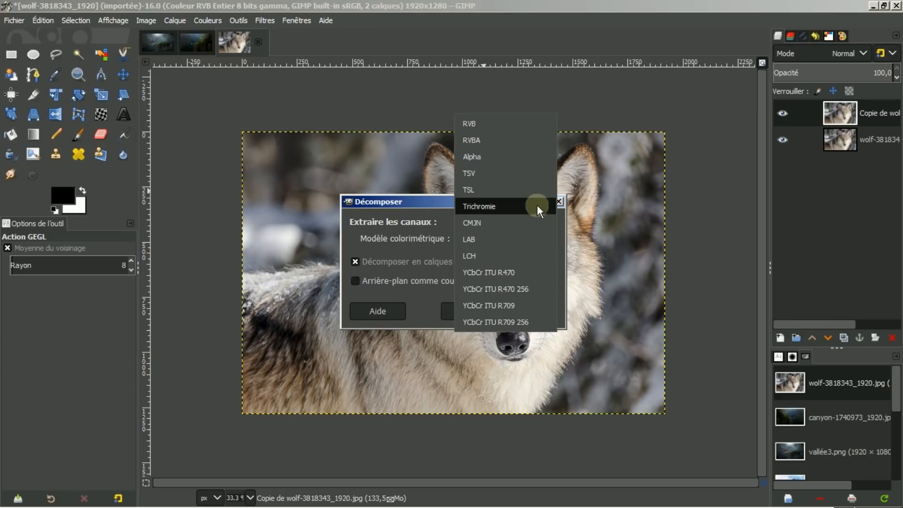
left_click(473, 124)
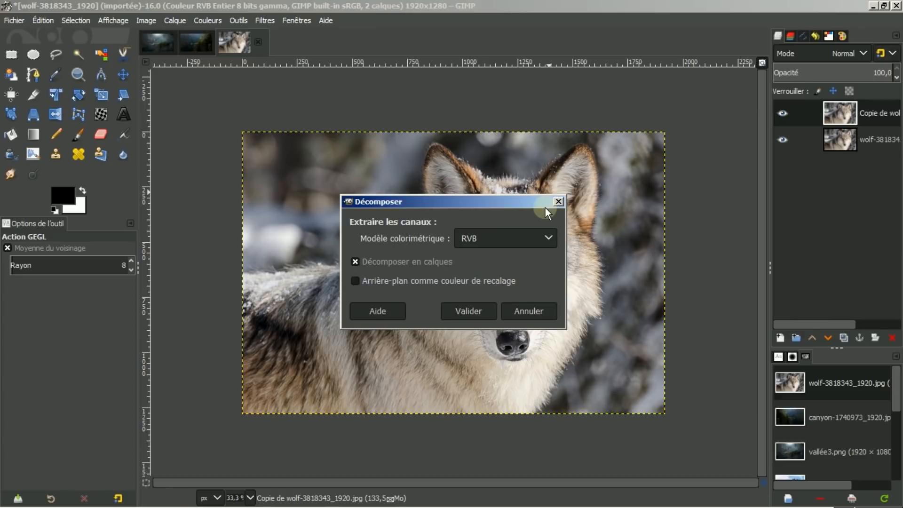
left_click(552, 238)
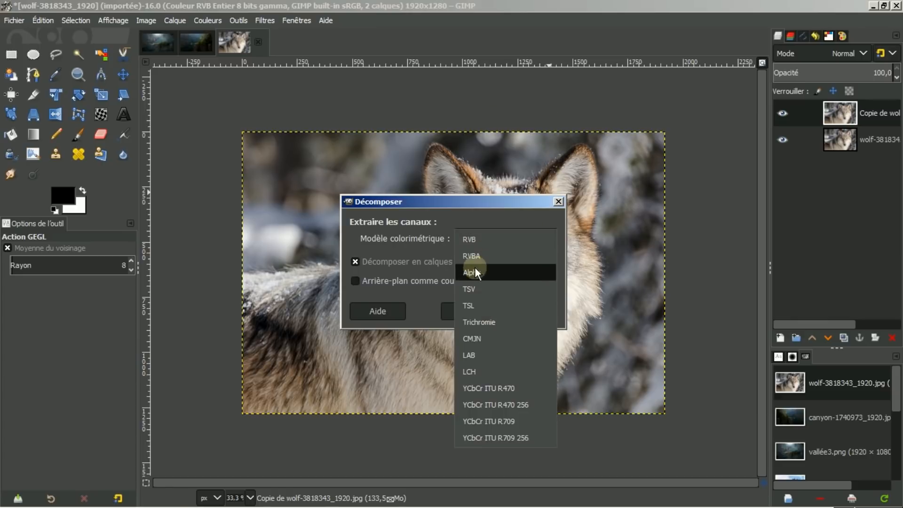
left_click(471, 356)
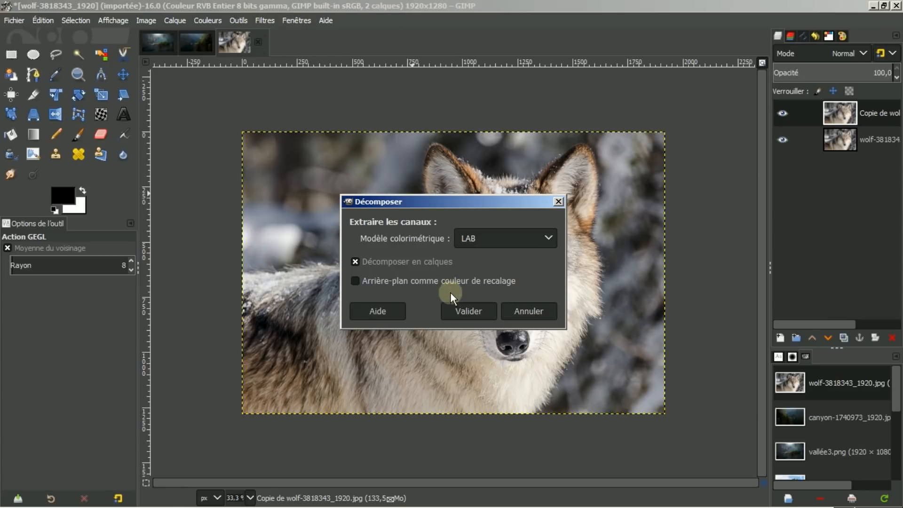
left_click(459, 309)
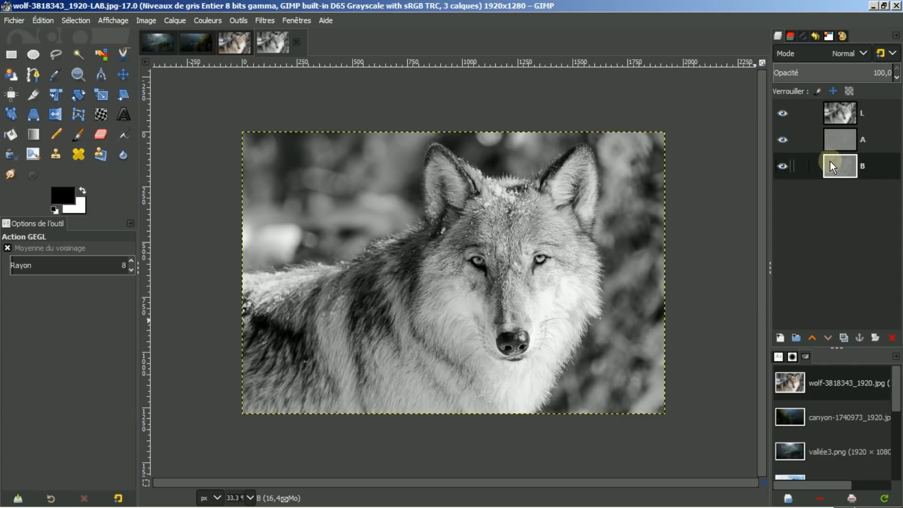
Isolate the B layer of the decomposed image by hiding the L and A layers.
left_click(783, 112)
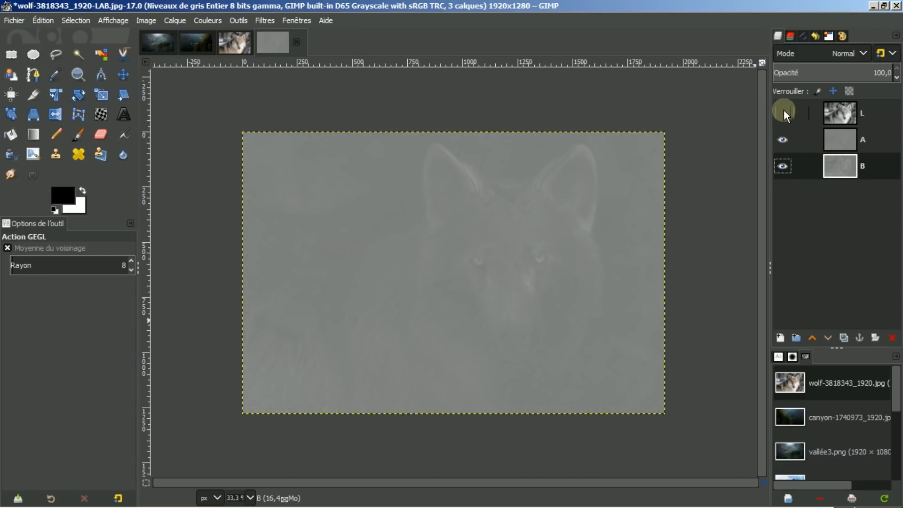
left_click(782, 132)
left_click(840, 167)
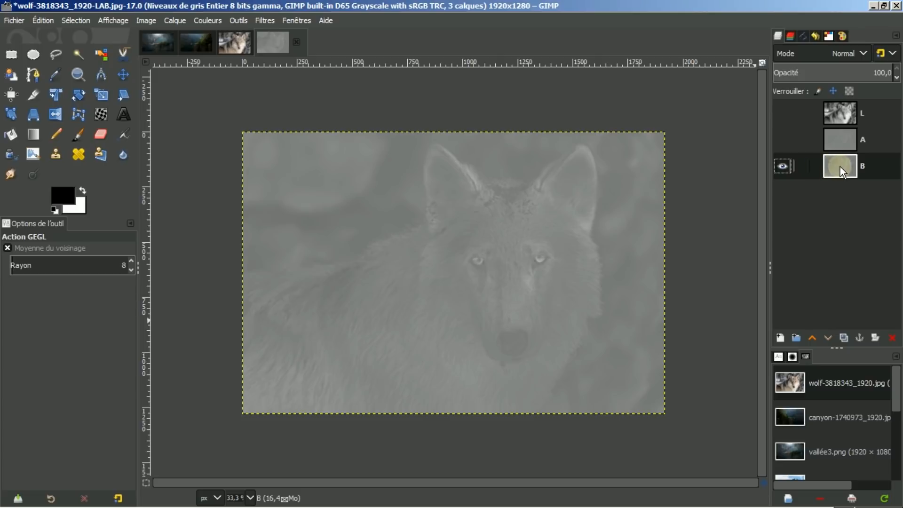
Steepen the B layer's value curve by moving the white and black end points inward about two and a half grid squares each.
left_click(205, 19)
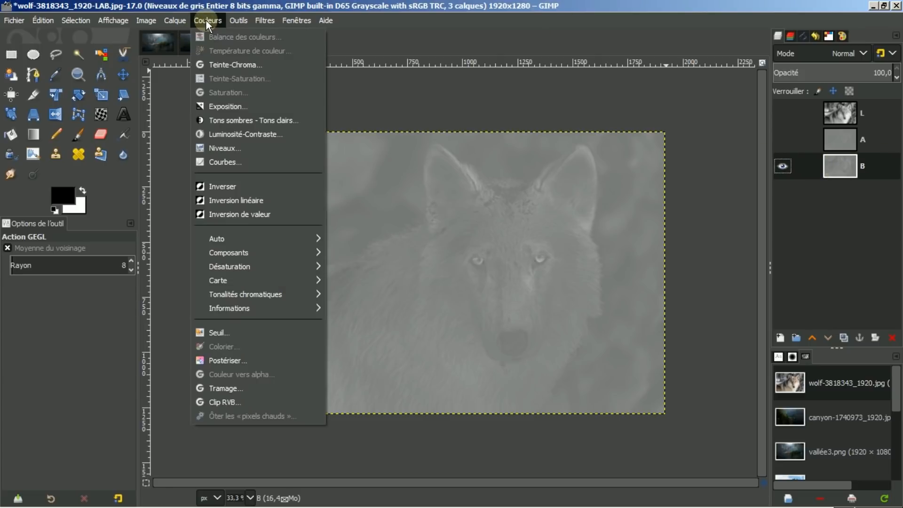
left_click(226, 162)
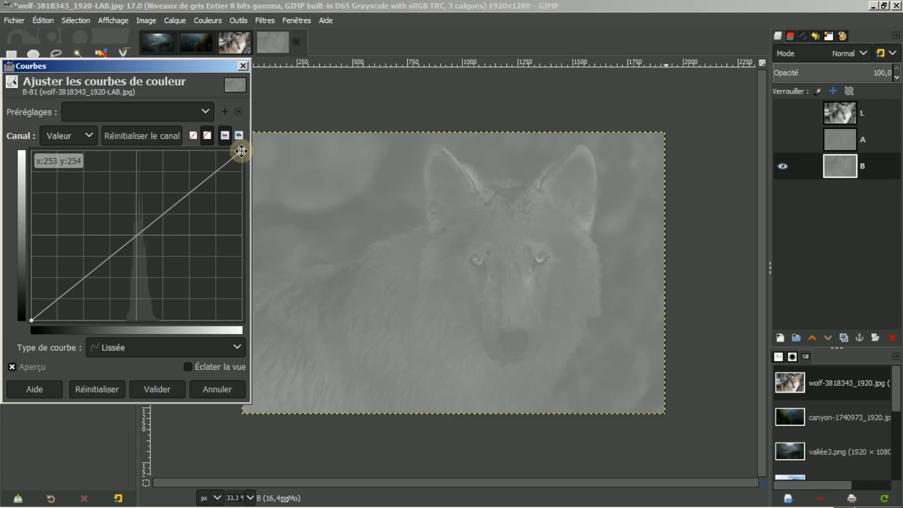
left_click_drag(242, 151, 242, 151)
left_click_drag(239, 149, 177, 150)
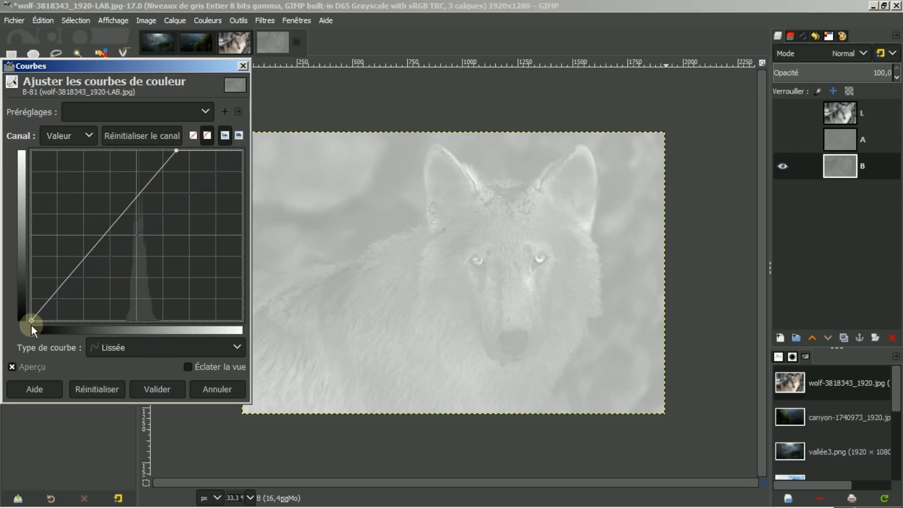
left_click_drag(30, 322, 97, 336)
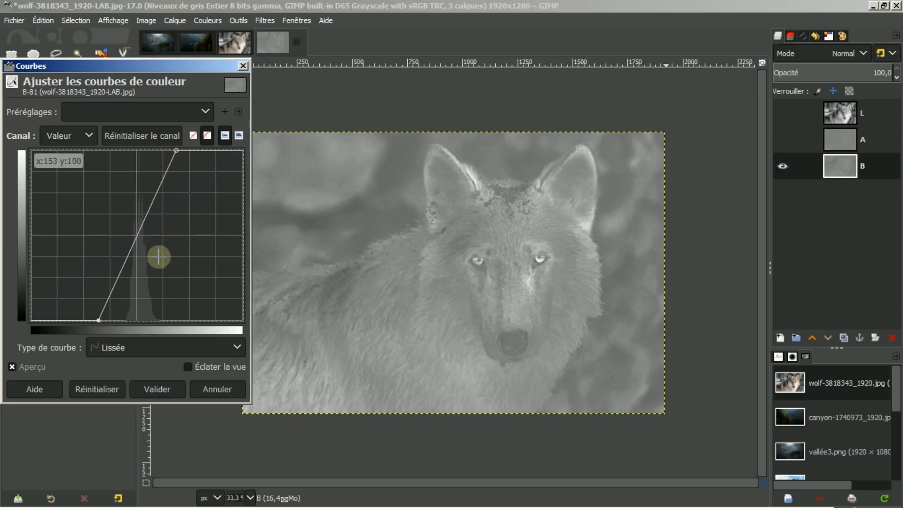
left_click(157, 390)
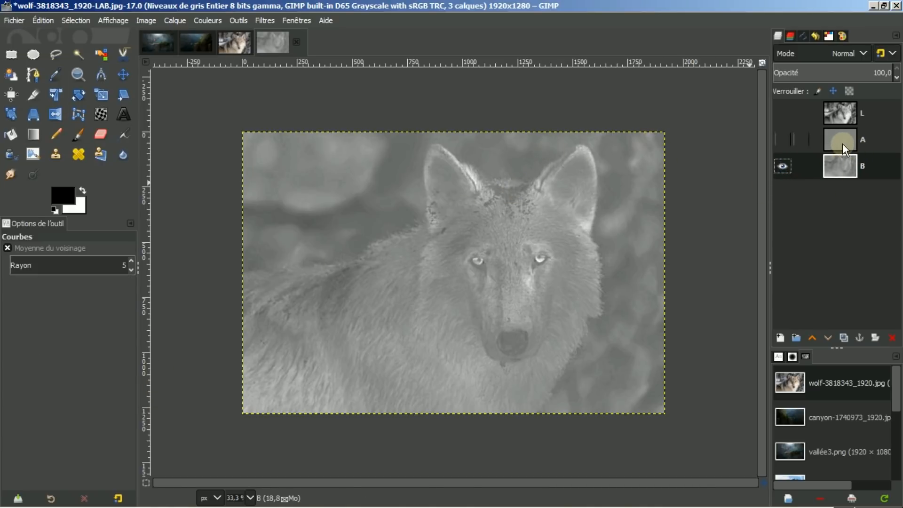
Show the A layer and apply the most recently used Curves preset to it.
left_click(783, 140)
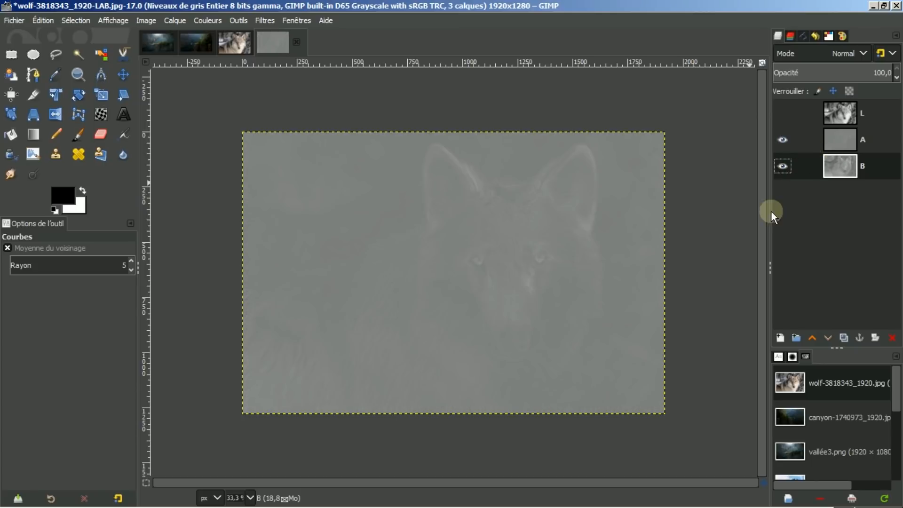
left_click(840, 140)
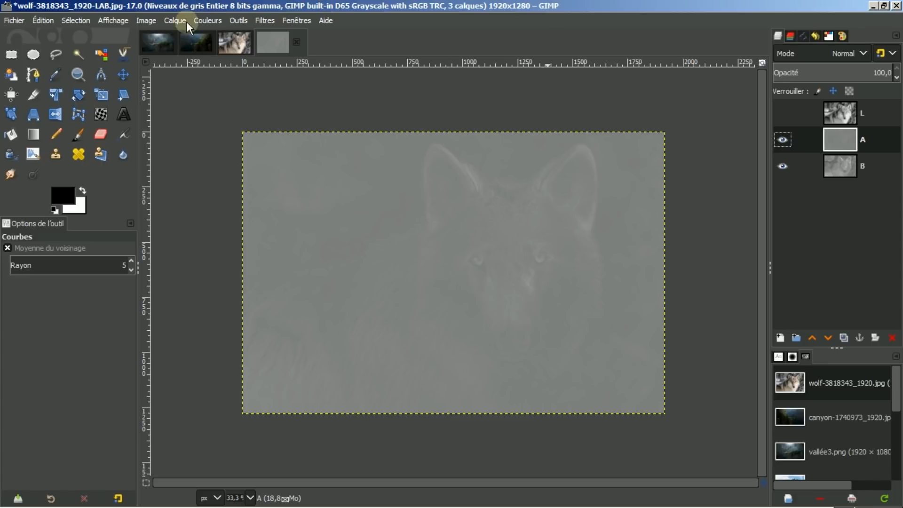
left_click(203, 20)
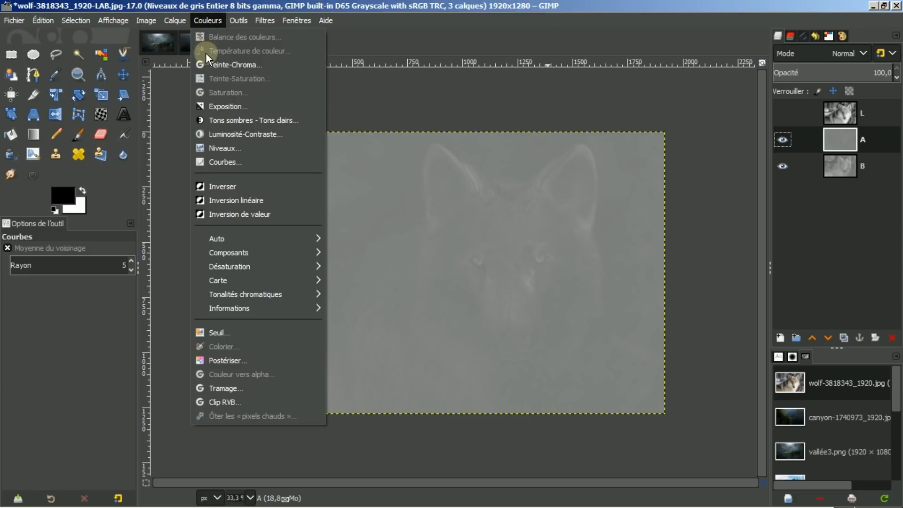
left_click(224, 160)
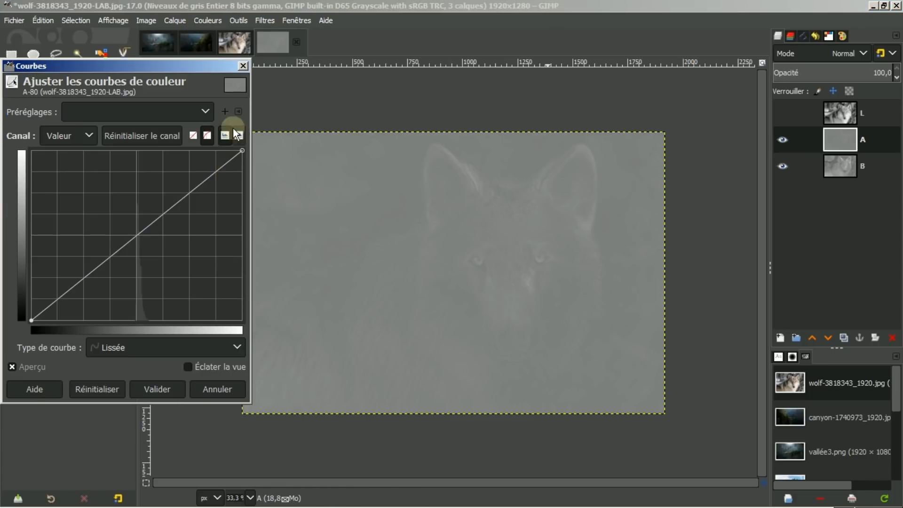
left_click(204, 109)
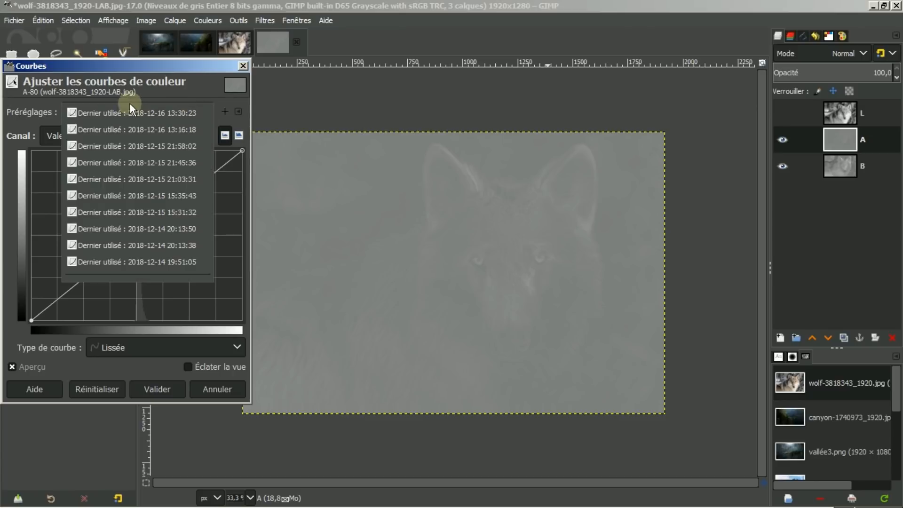
left_click(122, 114)
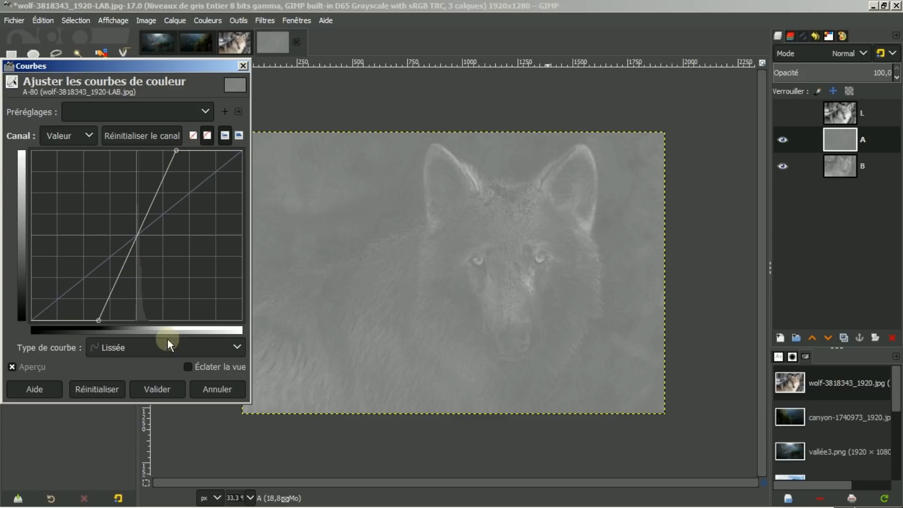
left_click(151, 387)
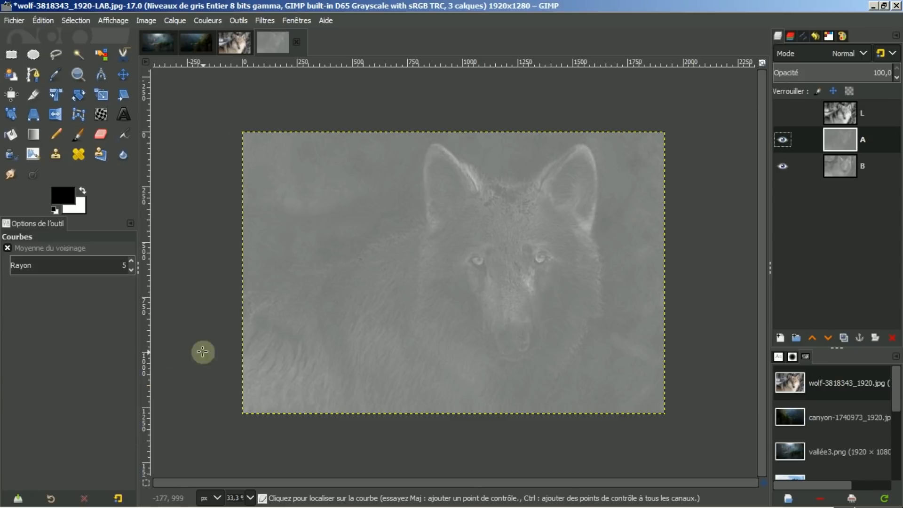
Show the L layer again and recompose the LAB layers back into the original wolf image.
left_click(782, 114)
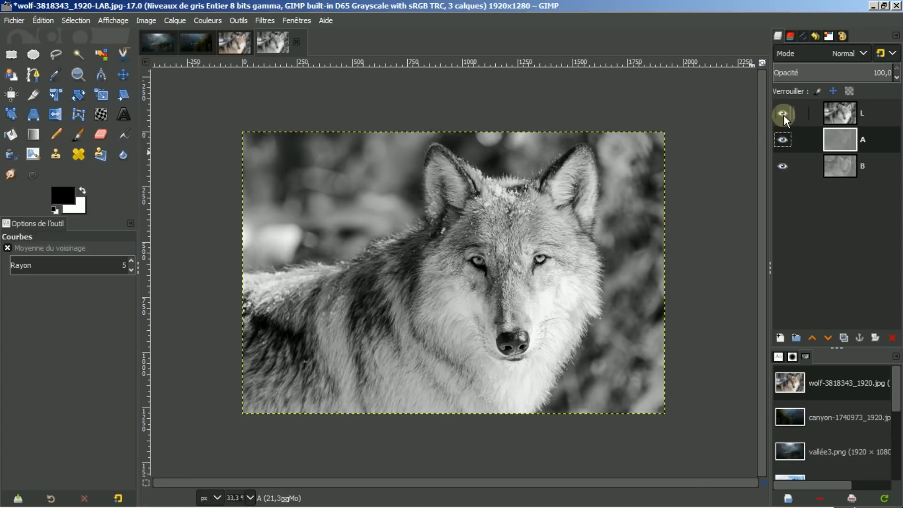
left_click(846, 113)
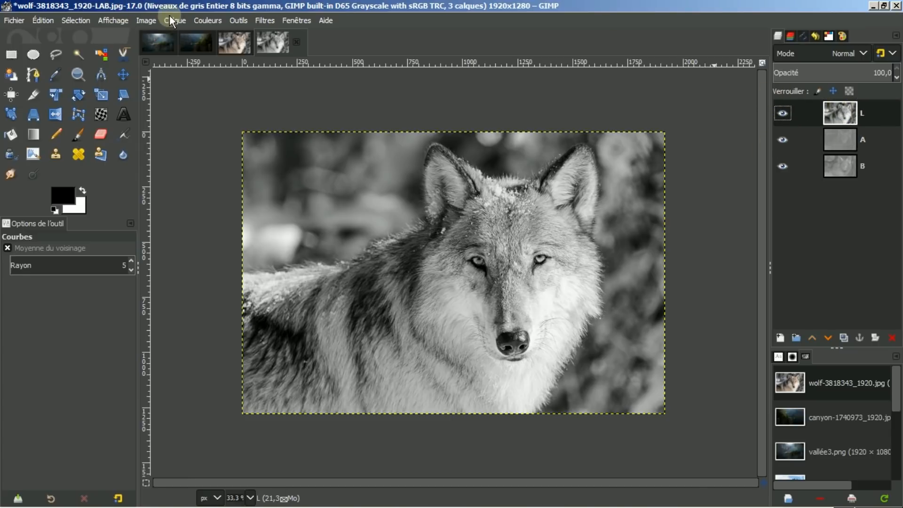
left_click(201, 23)
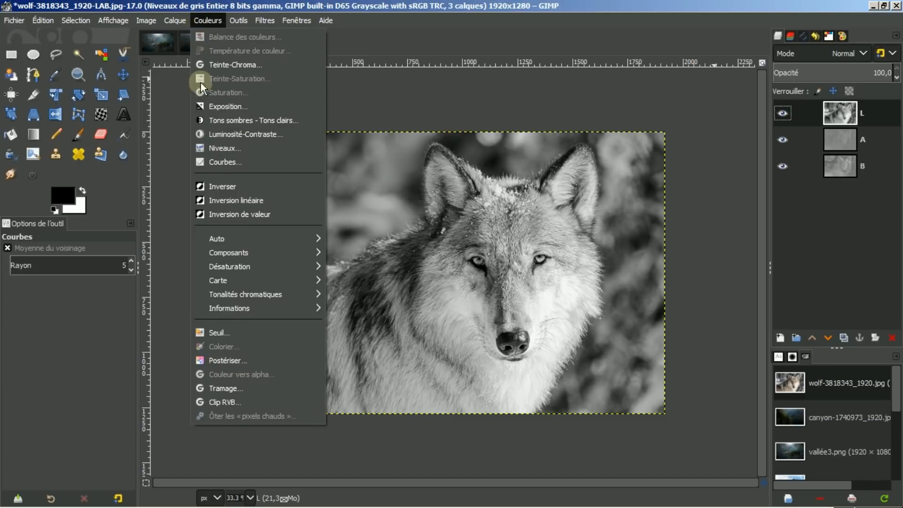
mouse_move(230, 250)
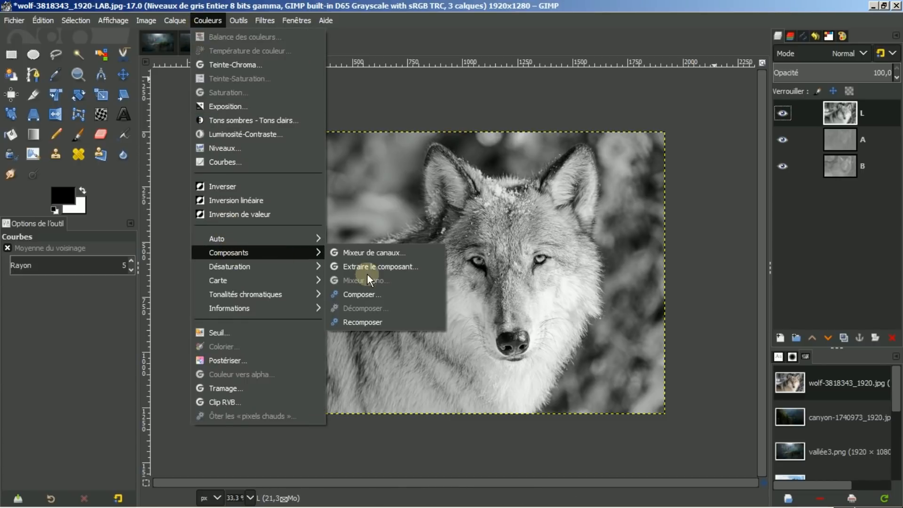
left_click(357, 322)
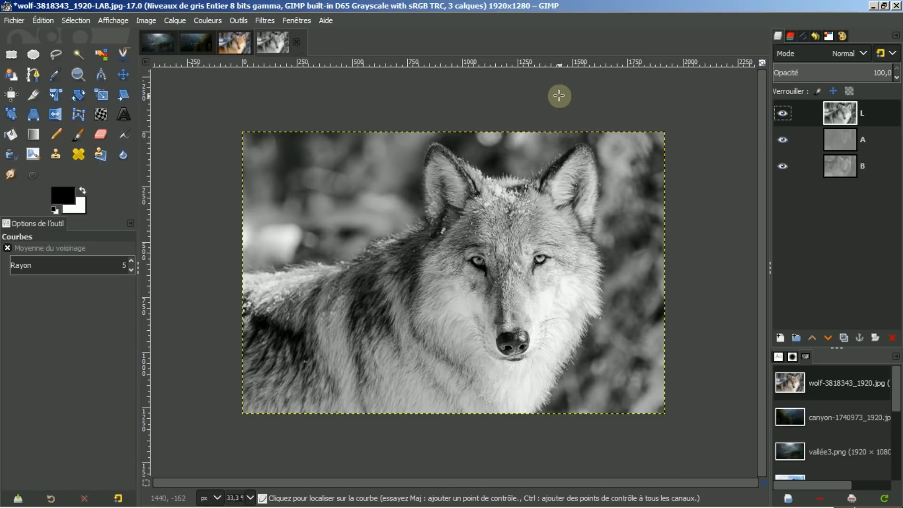
Return to the colour wolf image and lower the copy layer's opacity to about 60.4.
left_click(240, 44)
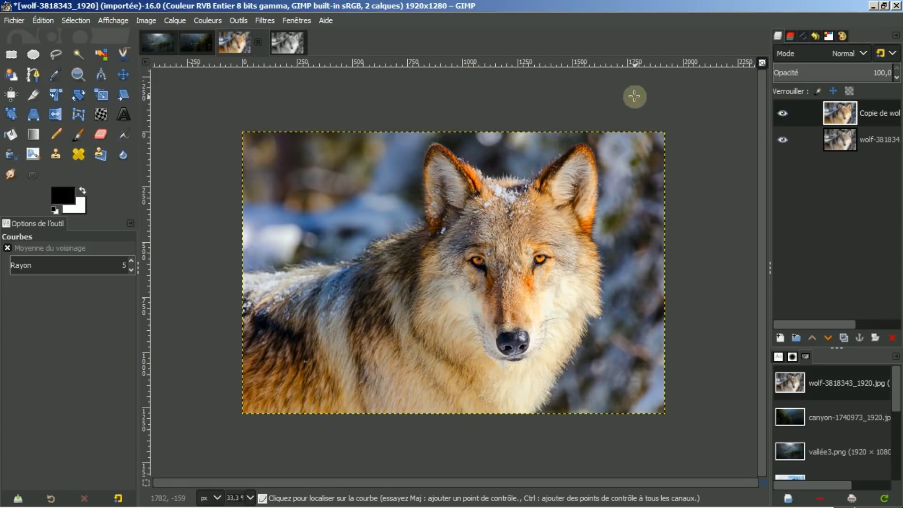
left_click(848, 73)
left_click_drag(848, 73, 845, 73)
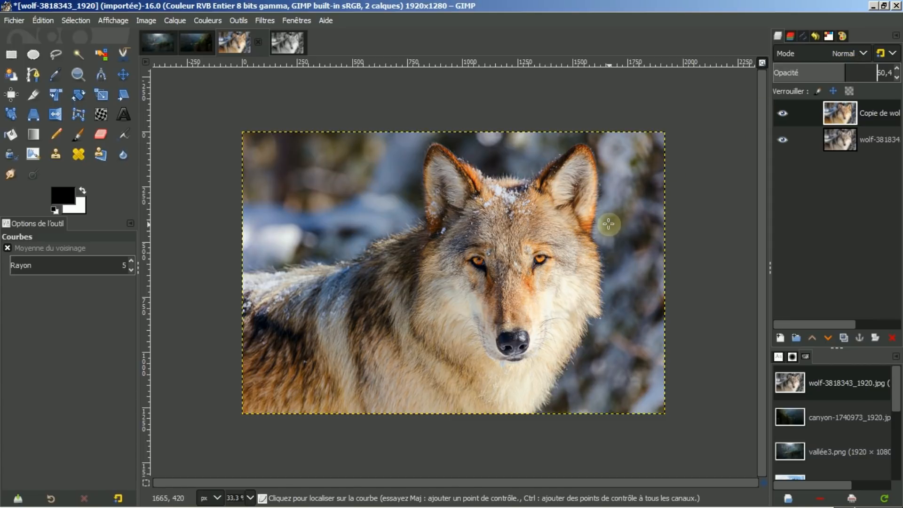
Compare the wolf copy layer with the original and lower the copy's opacity to about 54.9.
scroll(609, 224, "up", 1)
left_click(783, 114)
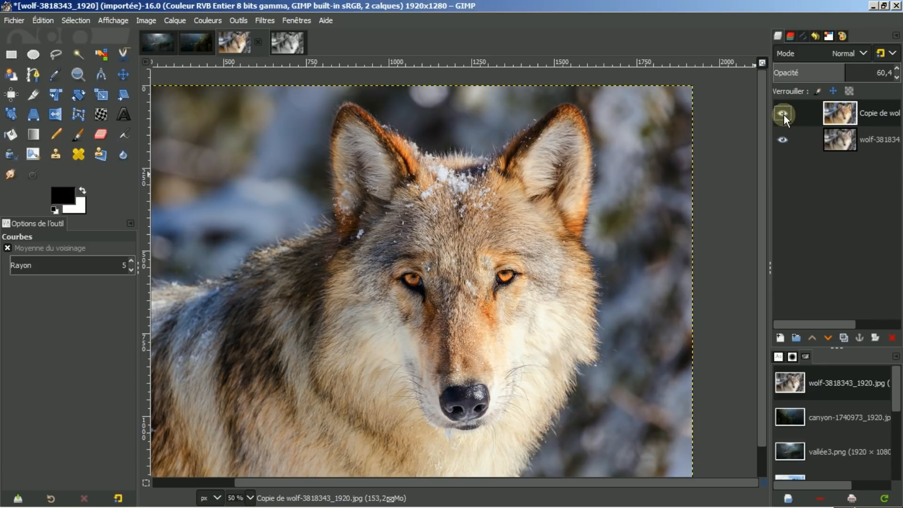
left_click_drag(846, 70, 839, 71)
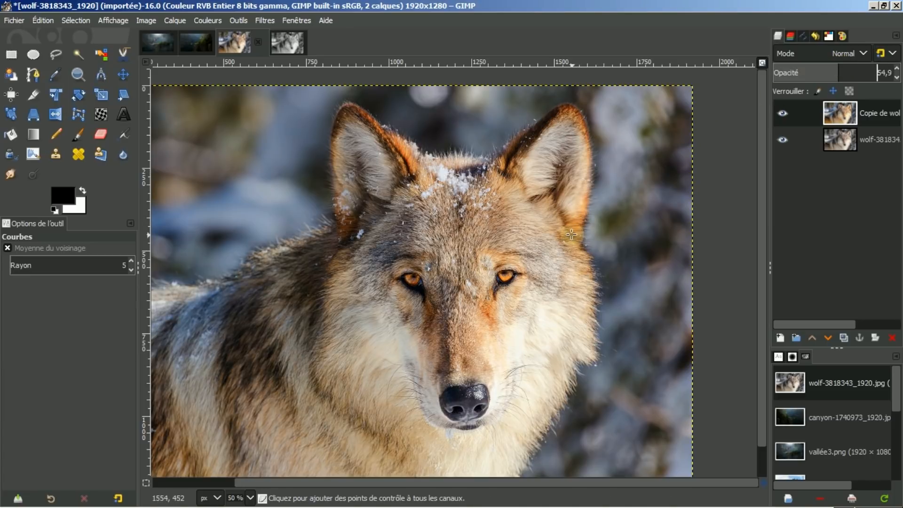
scroll(572, 233, "down", 1)
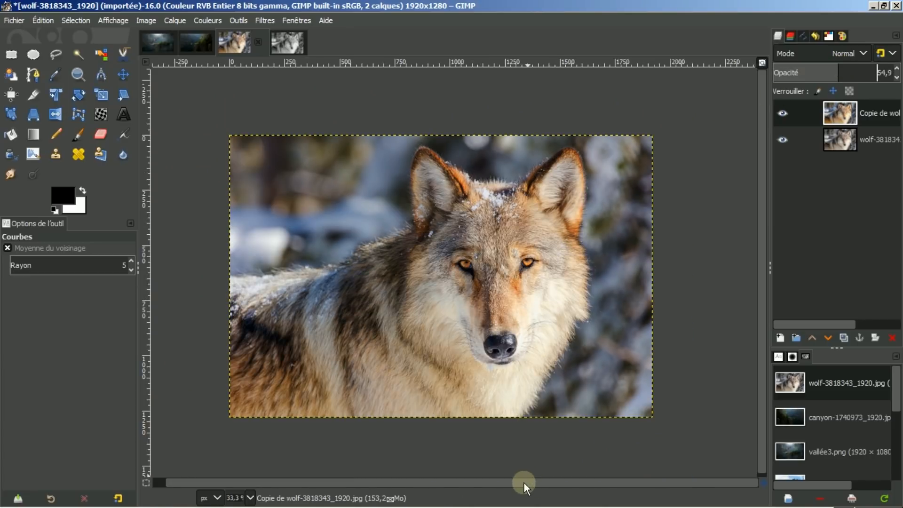
left_click_drag(524, 483, 510, 482)
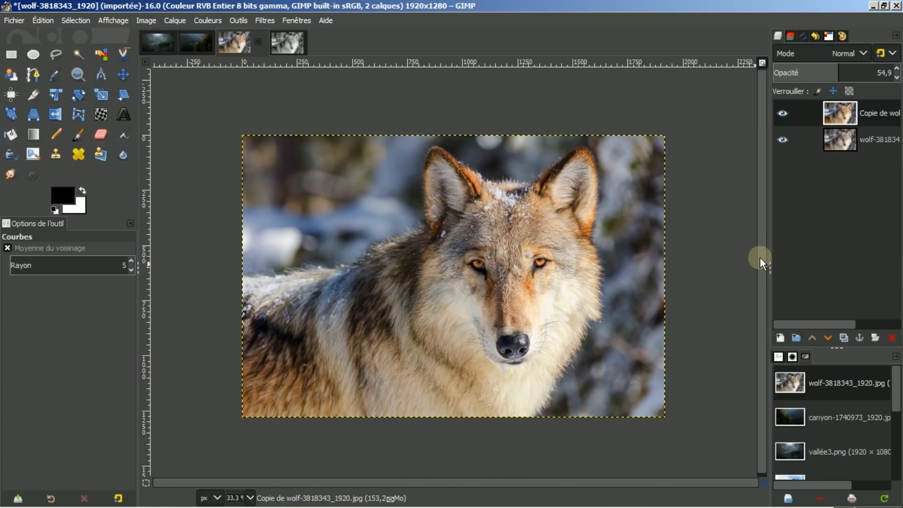
left_click_drag(761, 258, 760, 280)
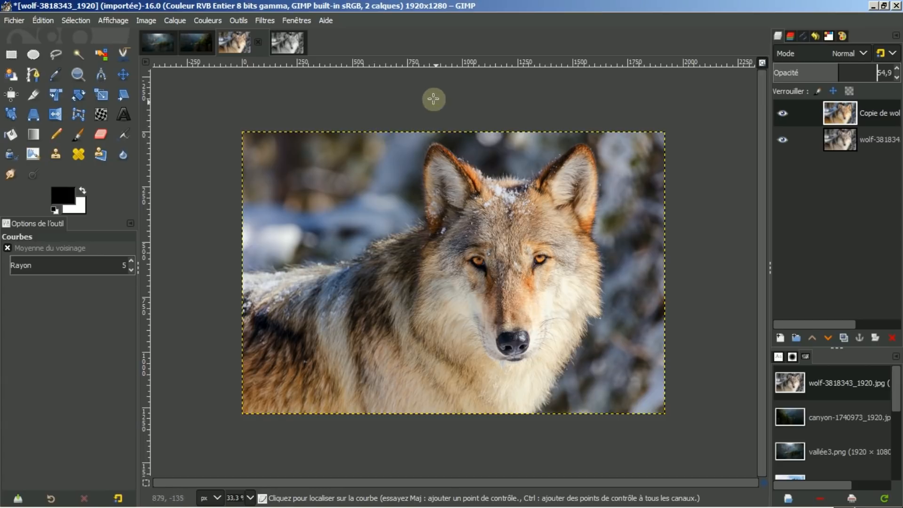
Close the greyscale LAB image and the colour wolf image, discarding the changes in both.
left_click(288, 42)
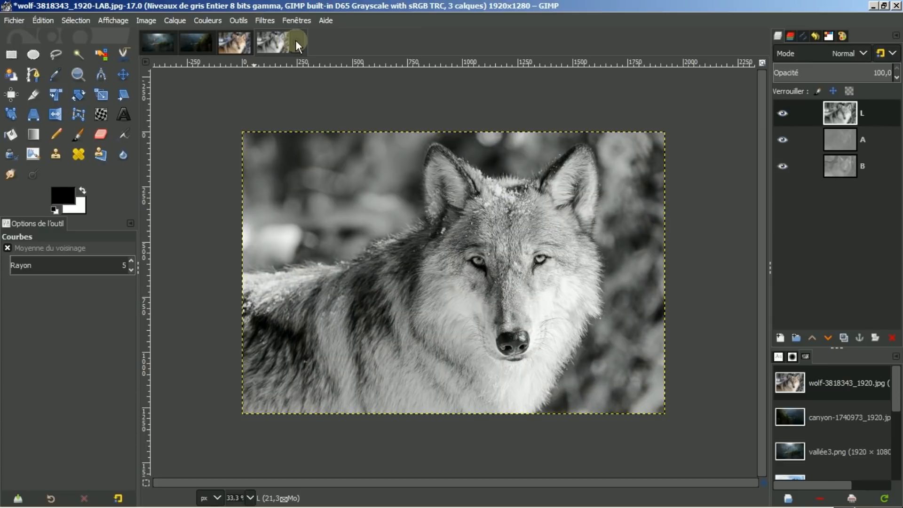
left_click(296, 41)
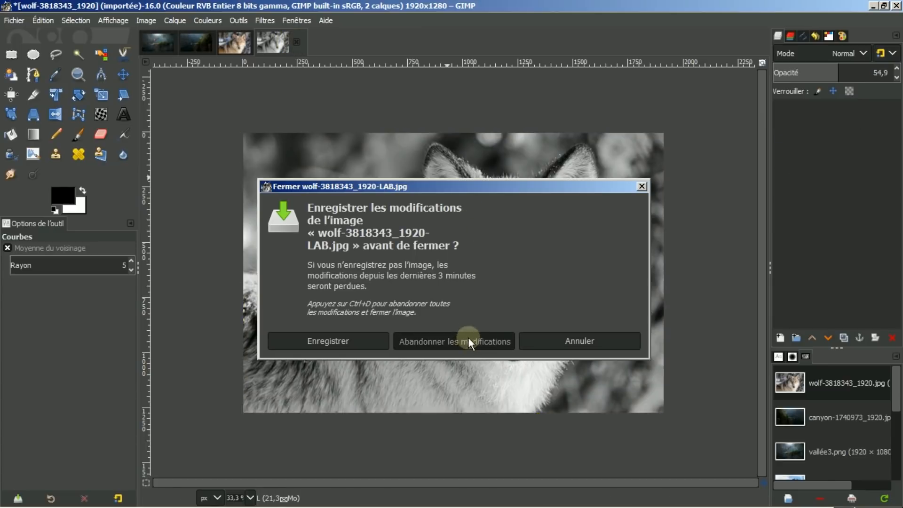
left_click(467, 341)
left_click(258, 42)
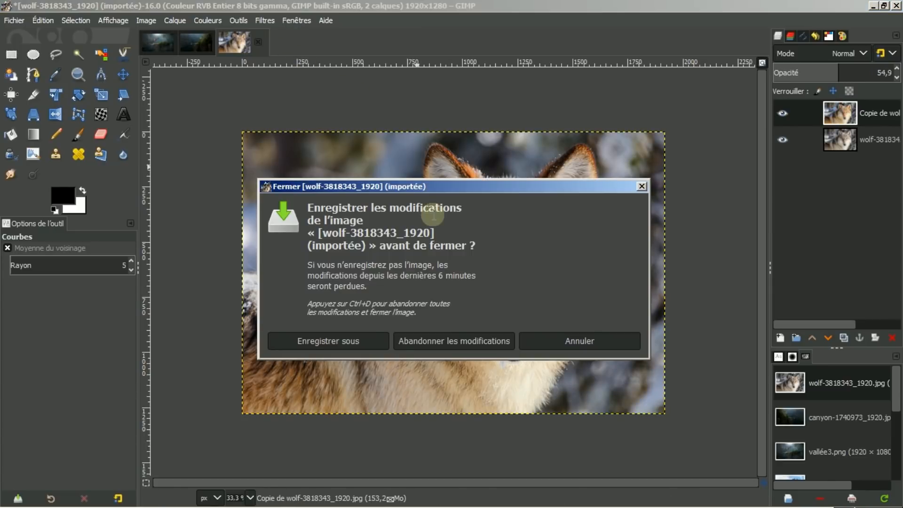
left_click(445, 341)
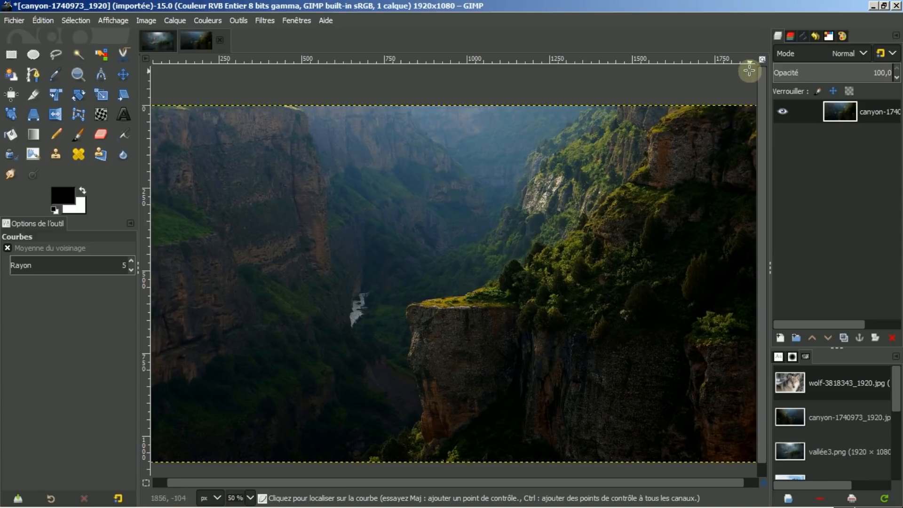
Duplicate the canyon layer three times and invert the colours of the topmost copy.
left_click(844, 338)
left_click(844, 338)
left_click(844, 338)
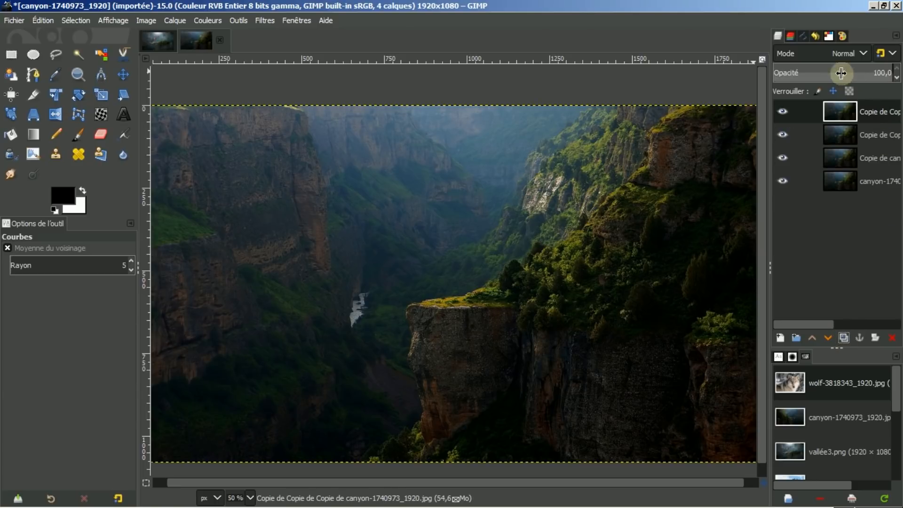
left_click(204, 20)
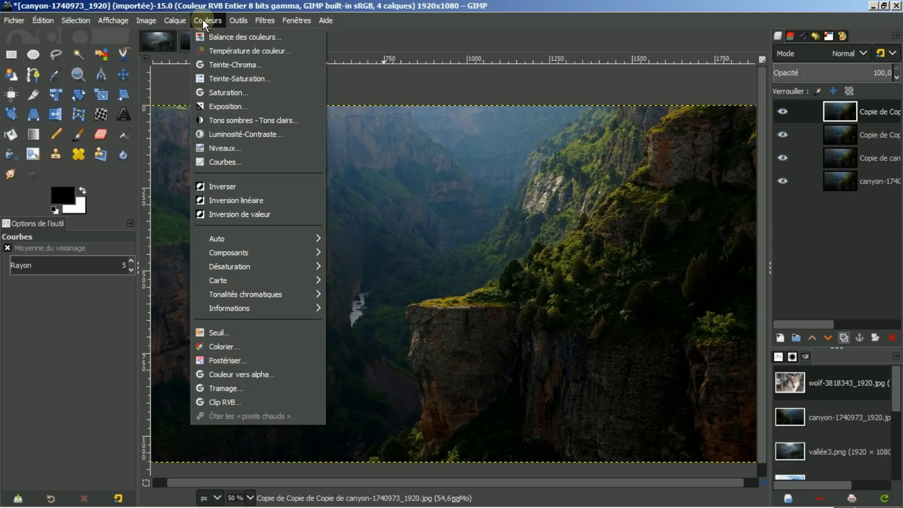
left_click(218, 185)
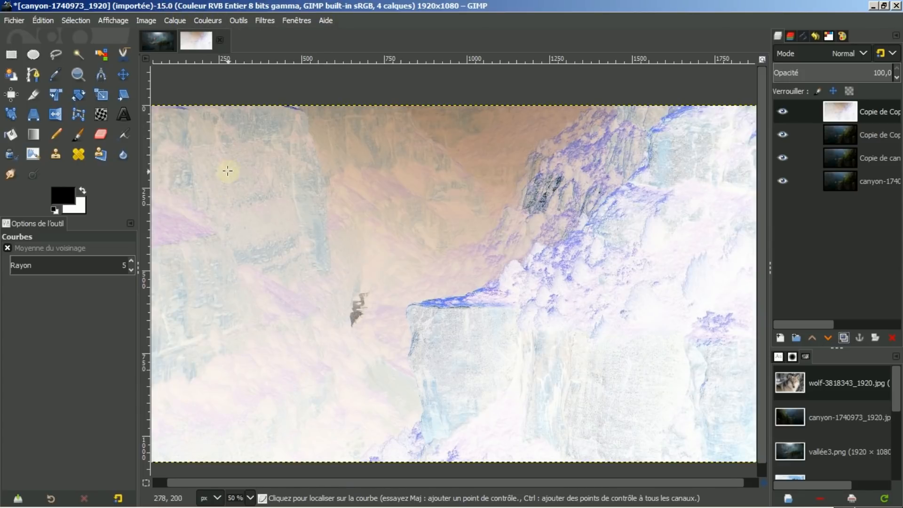
Apply a Gaussian blur of 5.50 in X and Y to the inverted canyon copy.
left_click(263, 20)
mouse_move(306, 103)
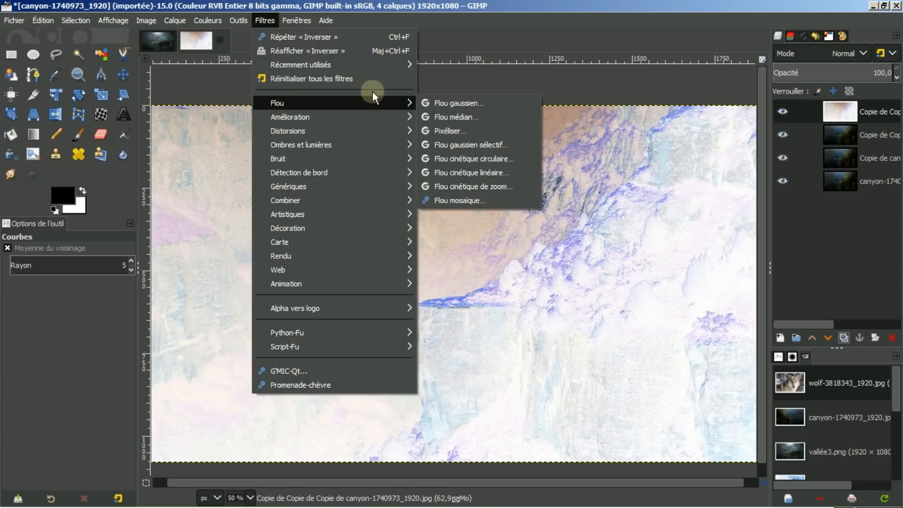
left_click(433, 101)
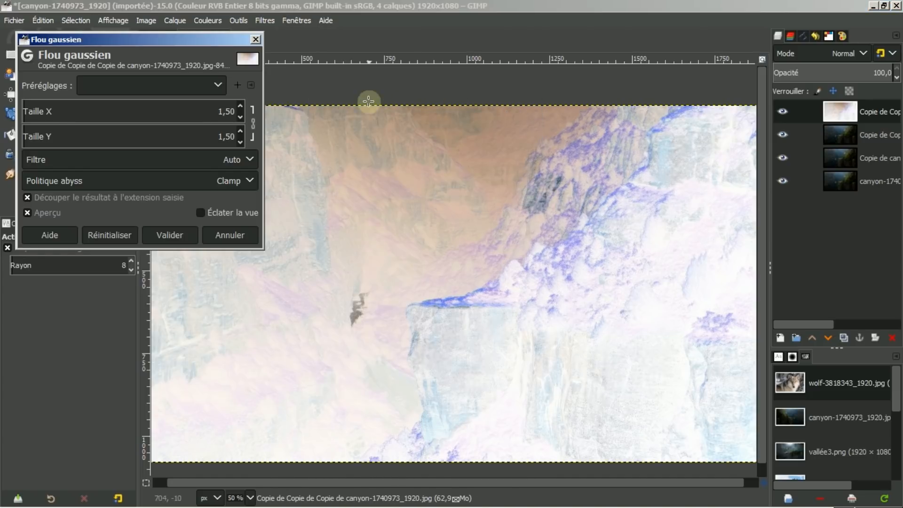
left_click(242, 106)
left_click(242, 106)
left_click(242, 106)
left_click(242, 106)
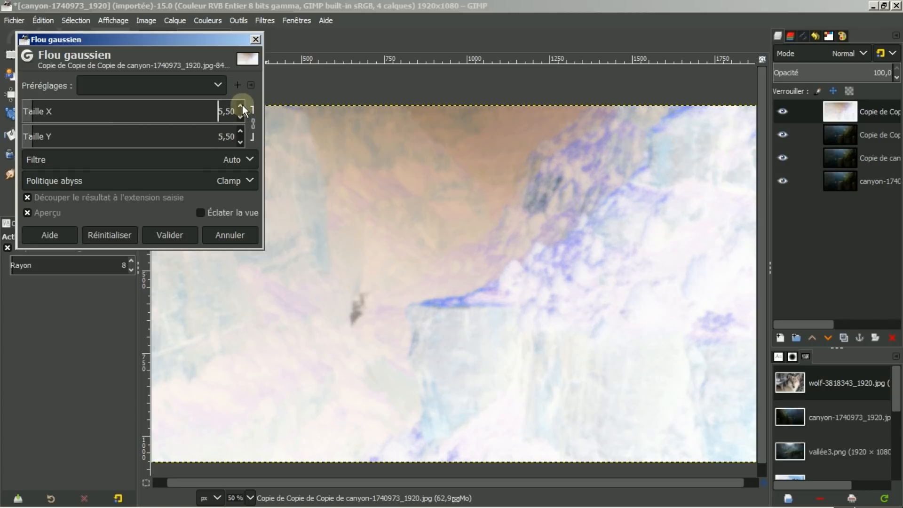
left_click(167, 235)
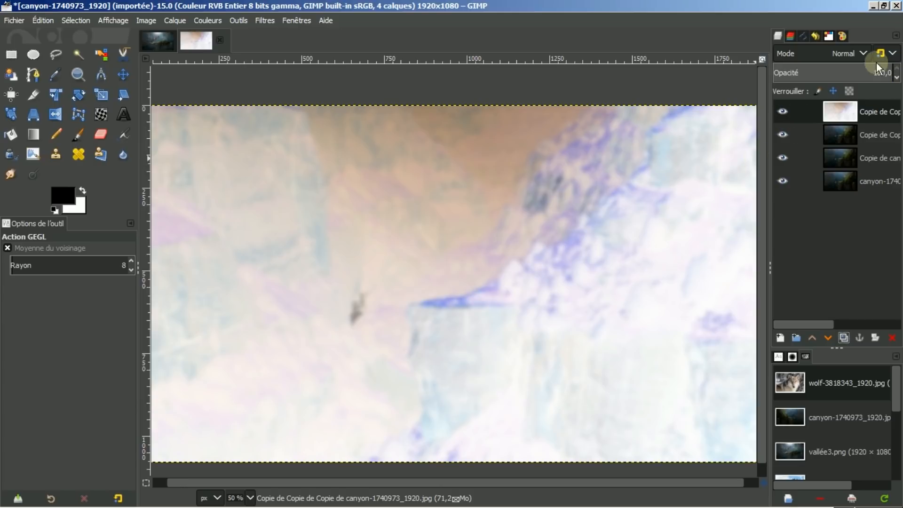
Set the blurred copy's blend mode to Fusion de grain and merge it with the layer below.
left_click(863, 54)
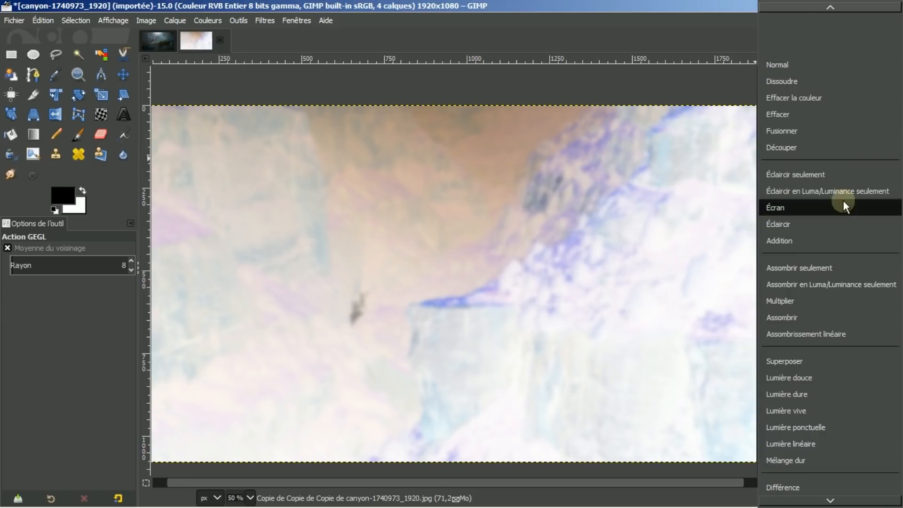
mouse_move(828, 501)
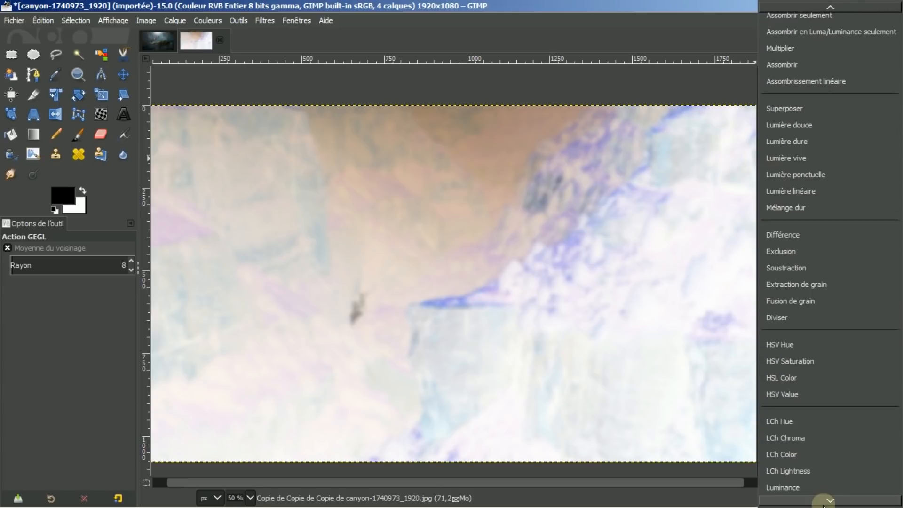
left_click(801, 299)
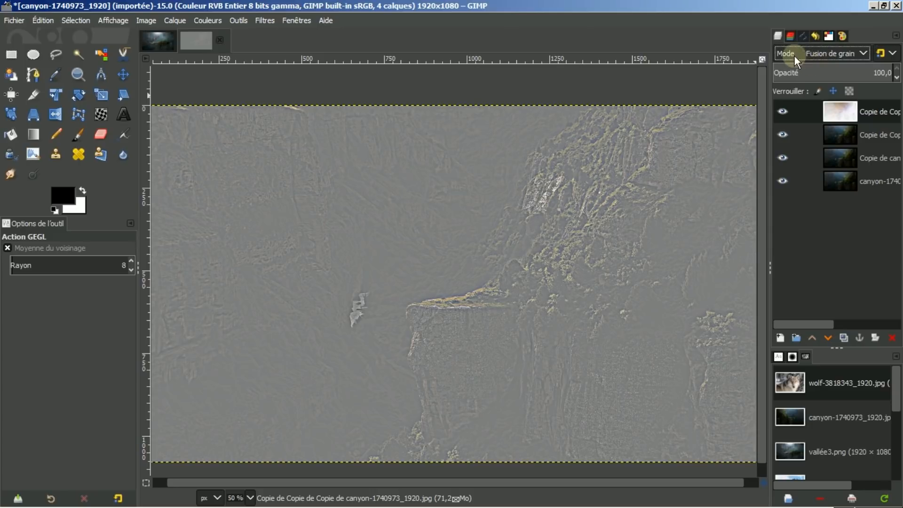
right_click(844, 108)
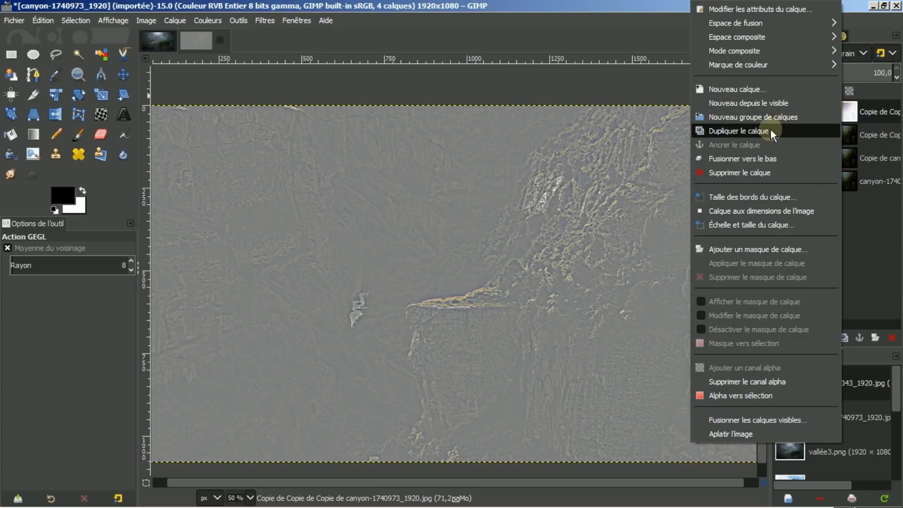
left_click(745, 159)
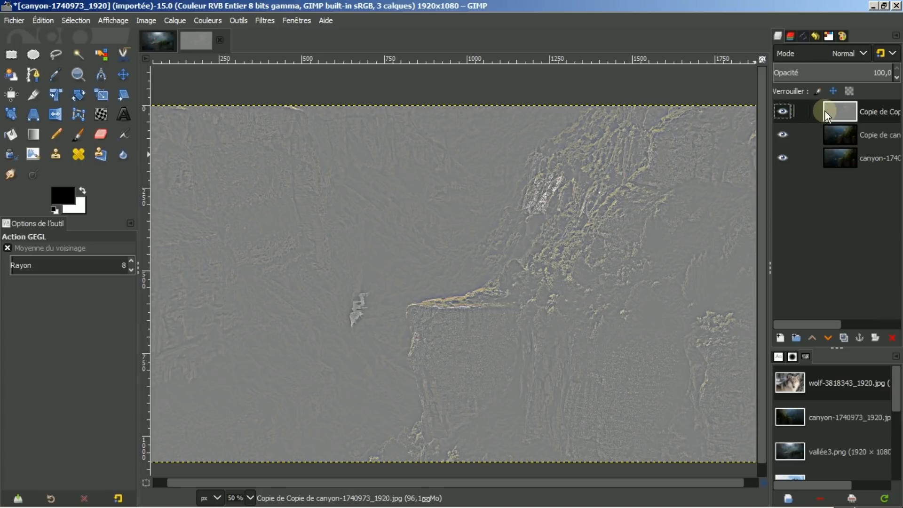
Set the grey detail layer's blend mode to Lumière douce and merge it down onto the canyon copy.
left_click(865, 52)
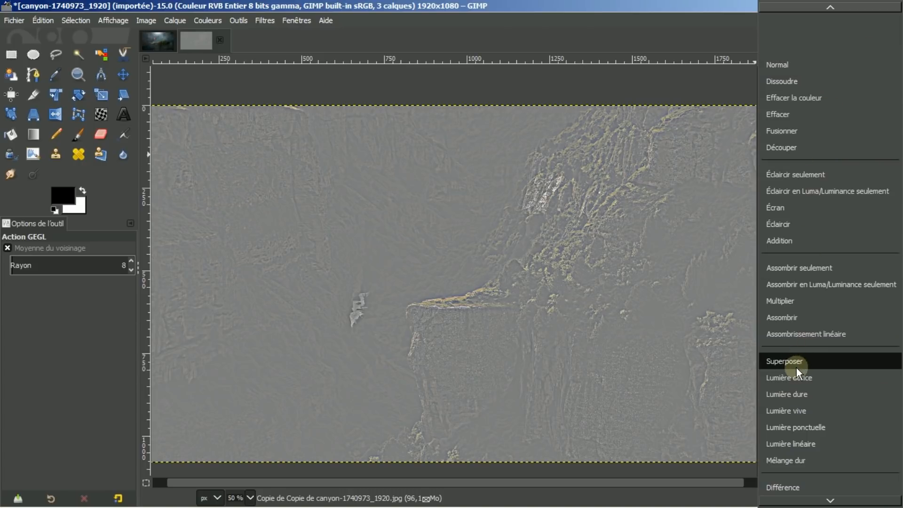
left_click(790, 377)
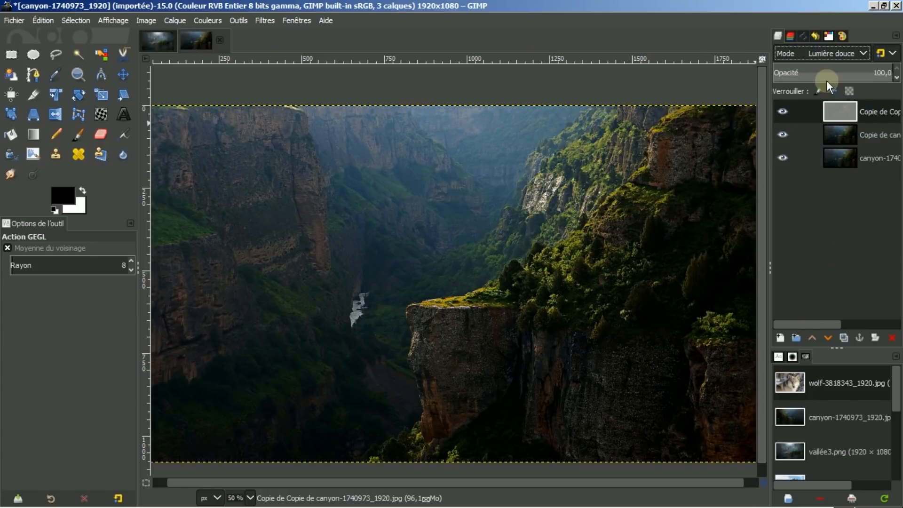
right_click(840, 109)
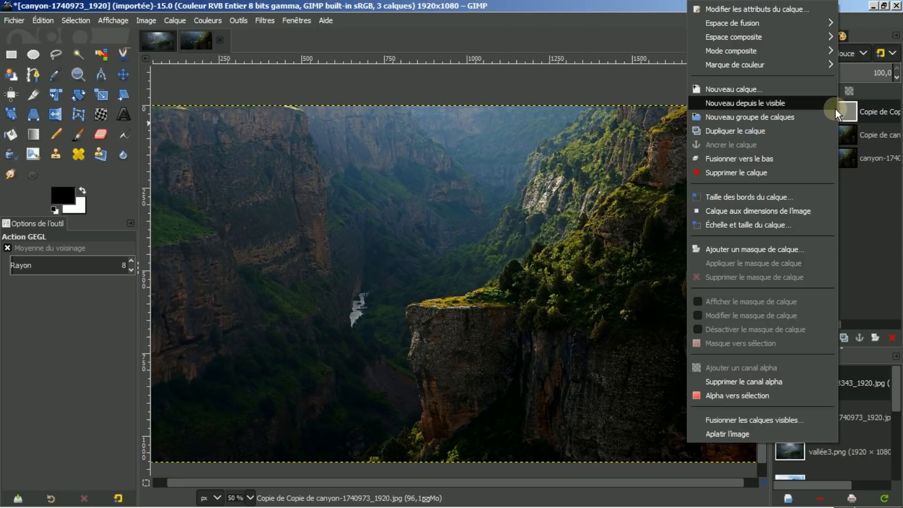
left_click(745, 159)
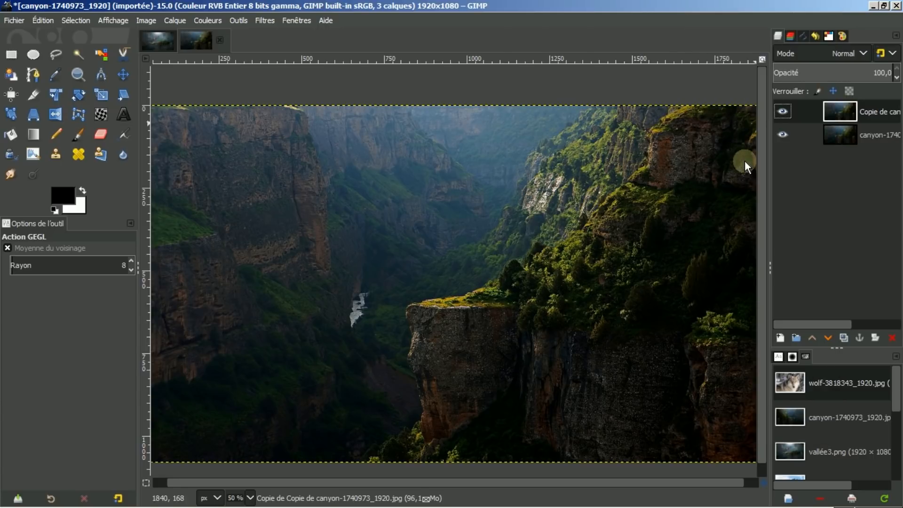
Compare the sharpened canyon copy with the original and examine its detail at 100 % zoom.
left_click(783, 112)
left_click(783, 111)
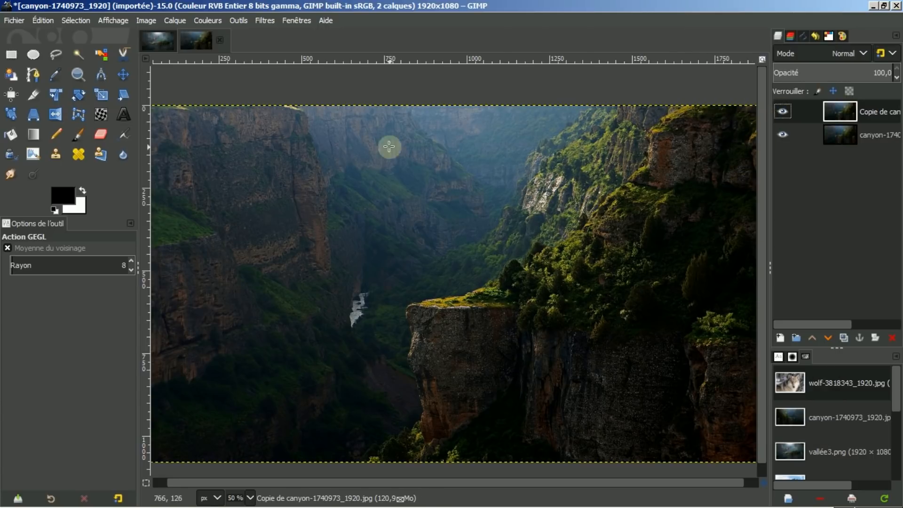
left_click(783, 111)
left_click(782, 111)
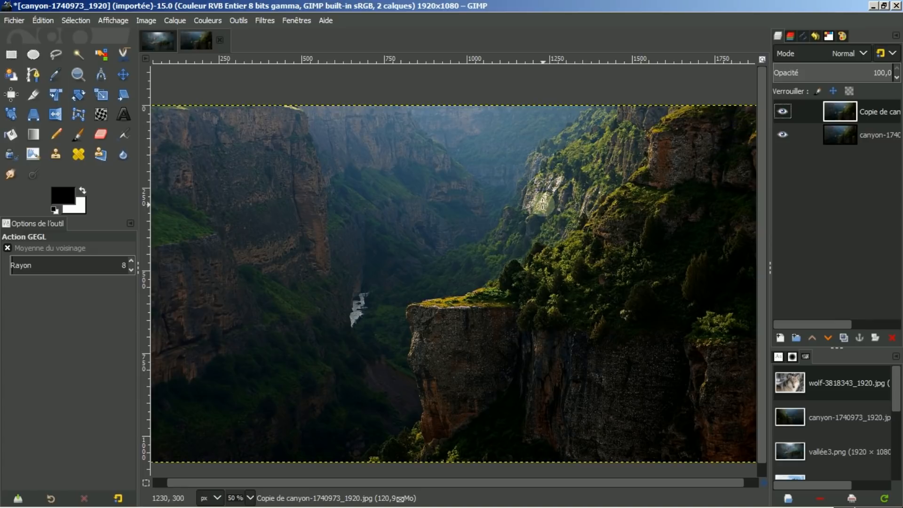
key("1")
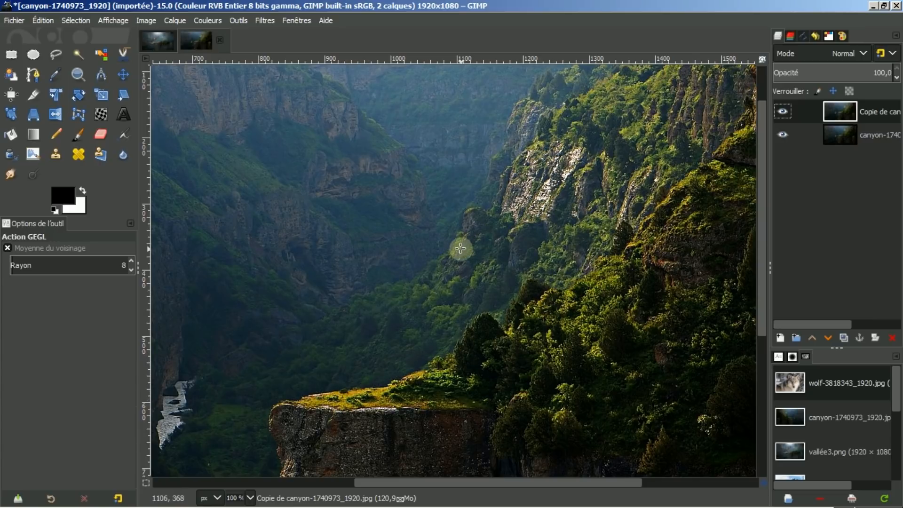
scroll(461, 247, "down", 1)
scroll(461, 249, "down", 1)
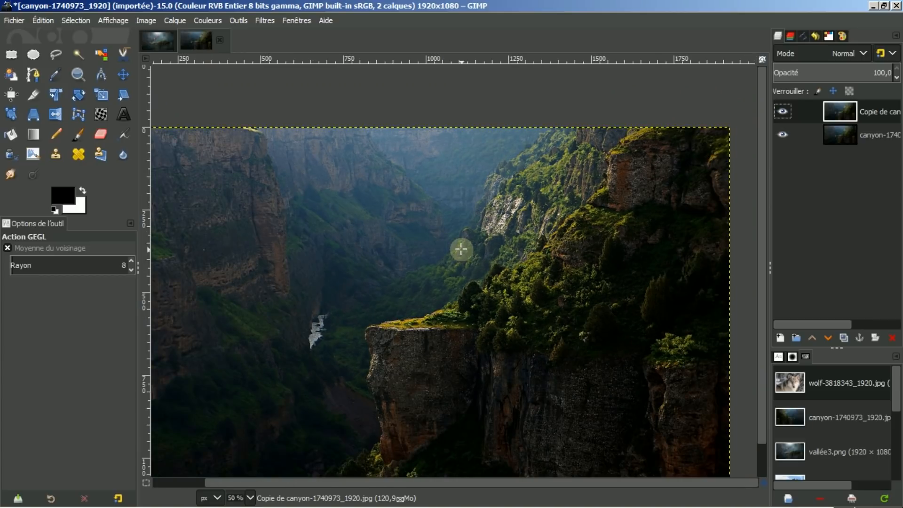
scroll(763, 235, "down", 1)
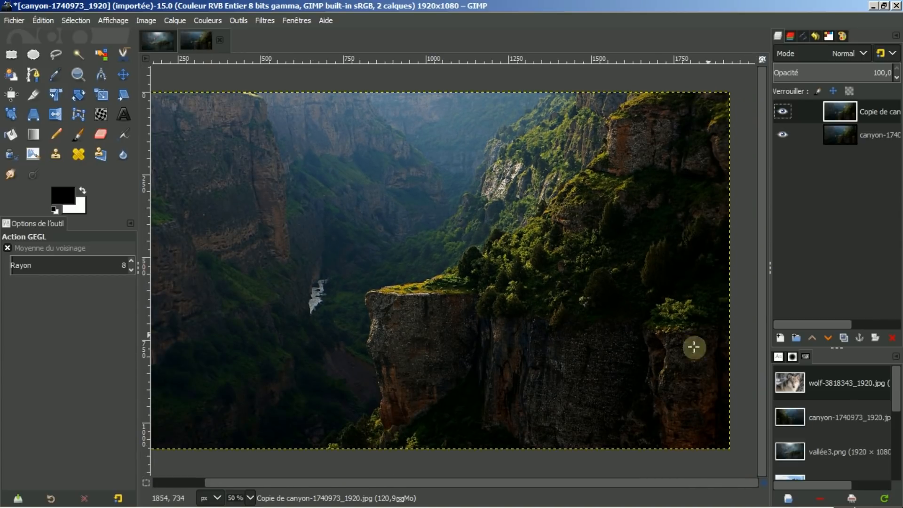
left_click_drag(560, 480, 480, 478)
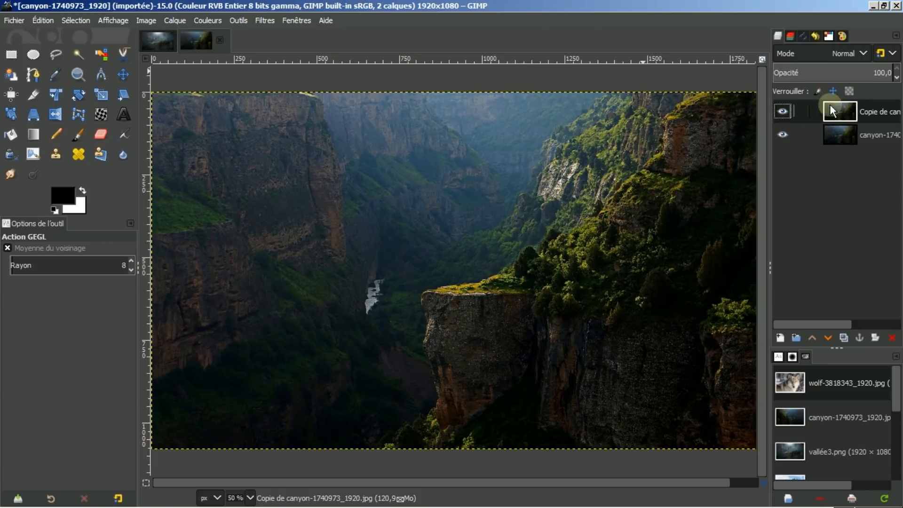
Reduce the saturation of the yellows to -31.7 on the canyon copy using Teinte-Saturation.
left_click(202, 21)
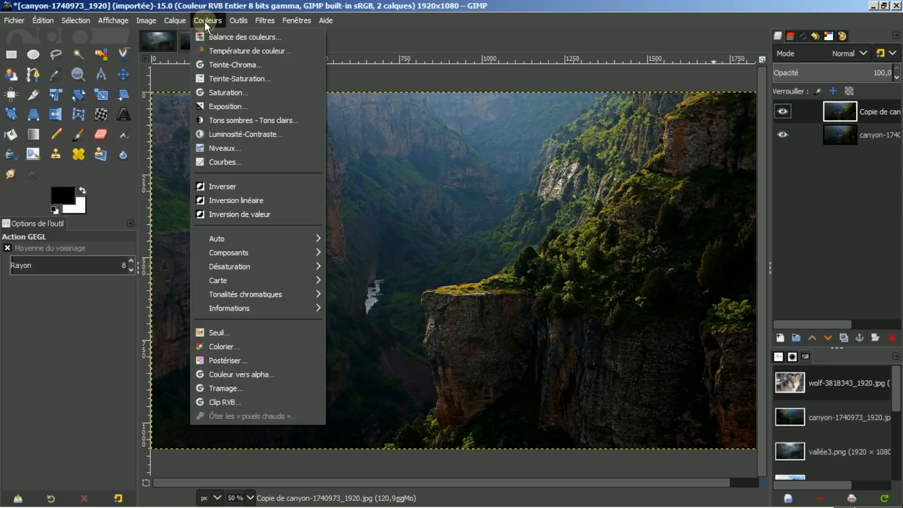
left_click(230, 78)
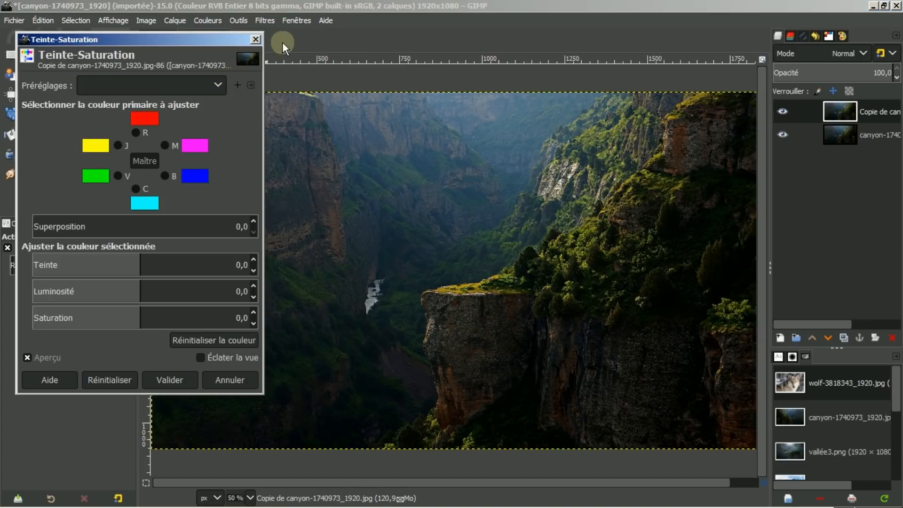
left_click(118, 146)
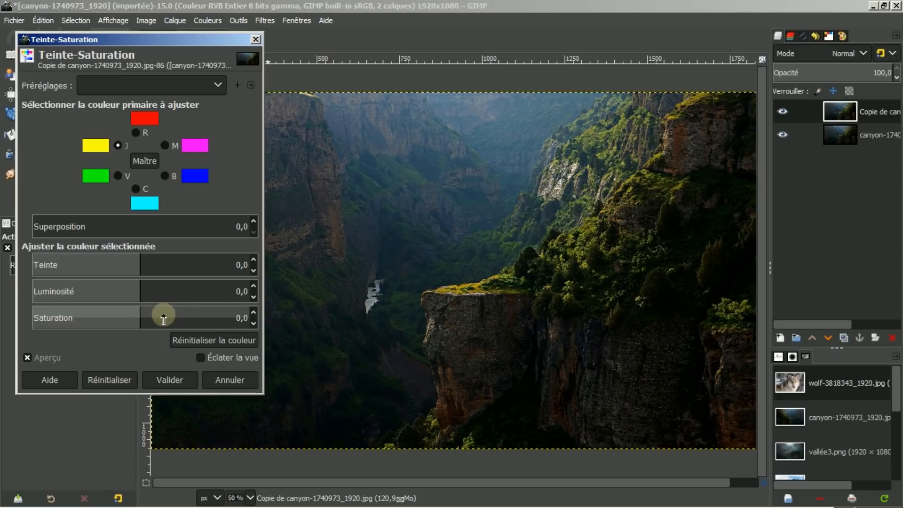
left_click_drag(137, 307, 107, 308)
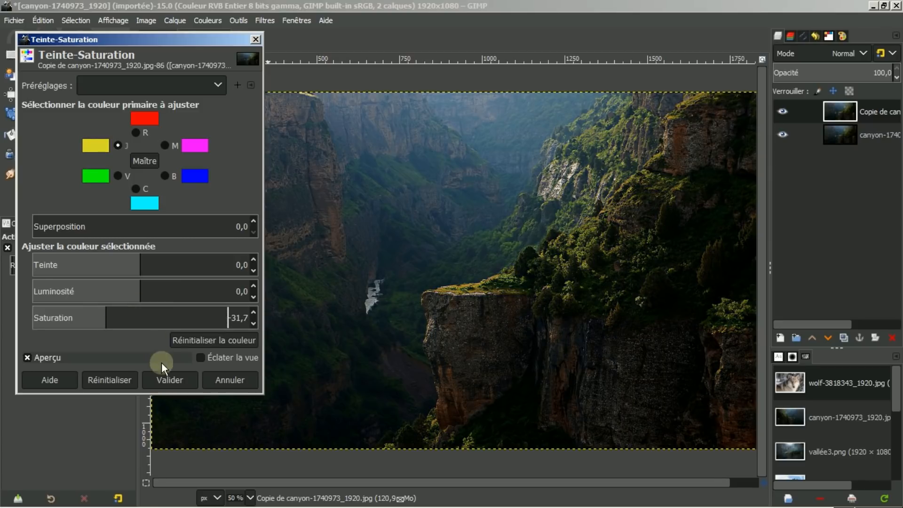
left_click(162, 379)
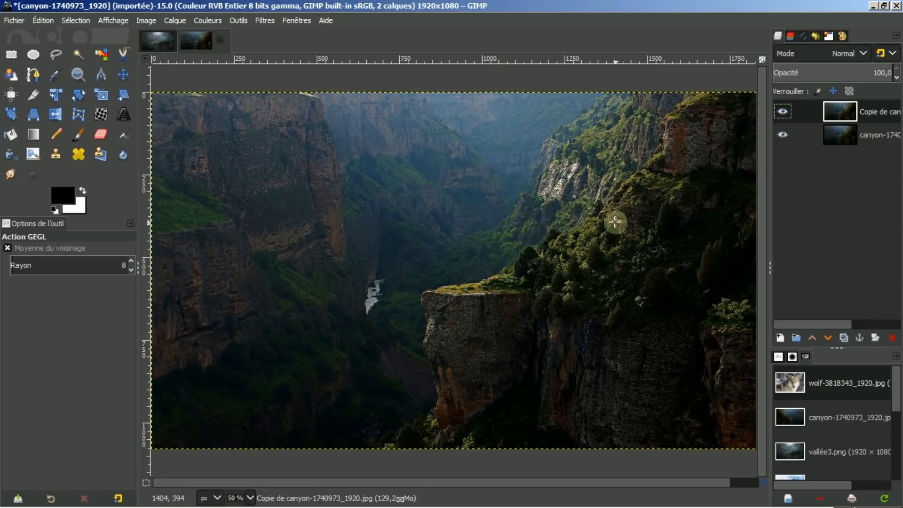
Raise the canyon copy's brightness and contrast to 8 each and compare the result with the original layer.
left_click(208, 20)
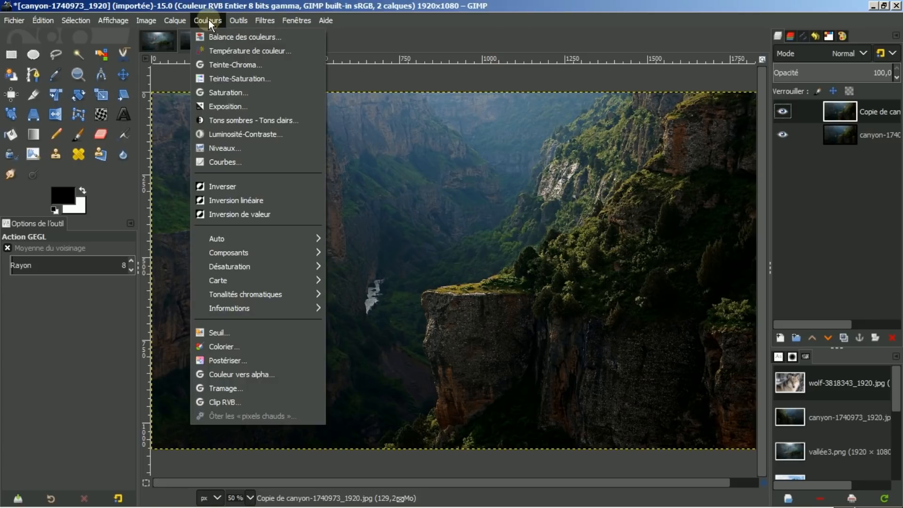
left_click(222, 134)
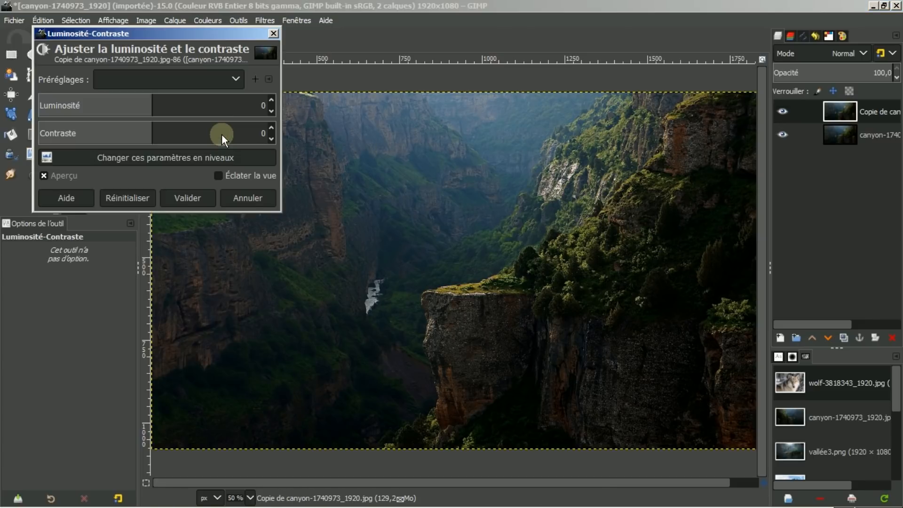
left_click(271, 125)
left_click(272, 125)
left_click(272, 125)
left_click(272, 125)
left_click(272, 125)
left_click(271, 125)
left_click(271, 125)
left_click(271, 125)
left_click(270, 100)
left_click(270, 100)
left_click(270, 100)
left_click(272, 100)
left_click(271, 100)
left_click(272, 100)
left_click(272, 101)
left_click(272, 100)
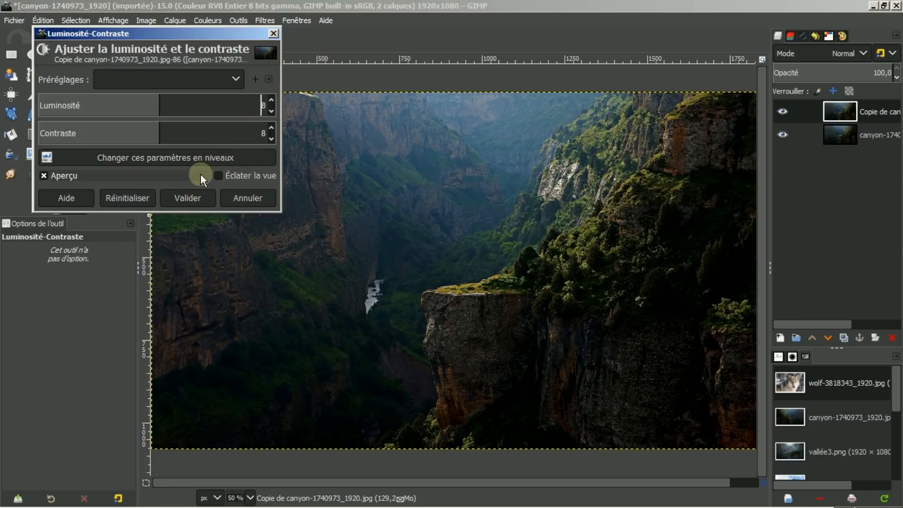
left_click(185, 199)
left_click(782, 111)
left_click(781, 111)
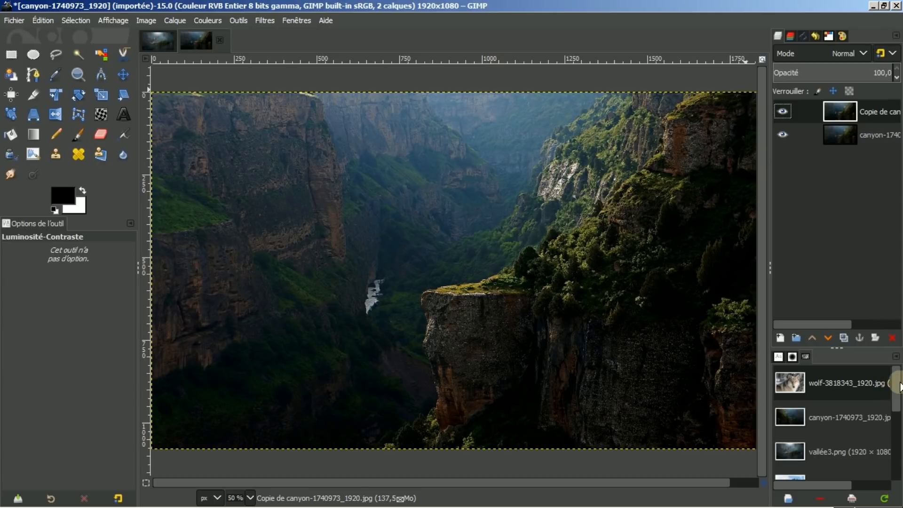
Find castle-2649210_1280.jpg in the document history and open it as a separate image.
scroll(900, 386, "down", 5)
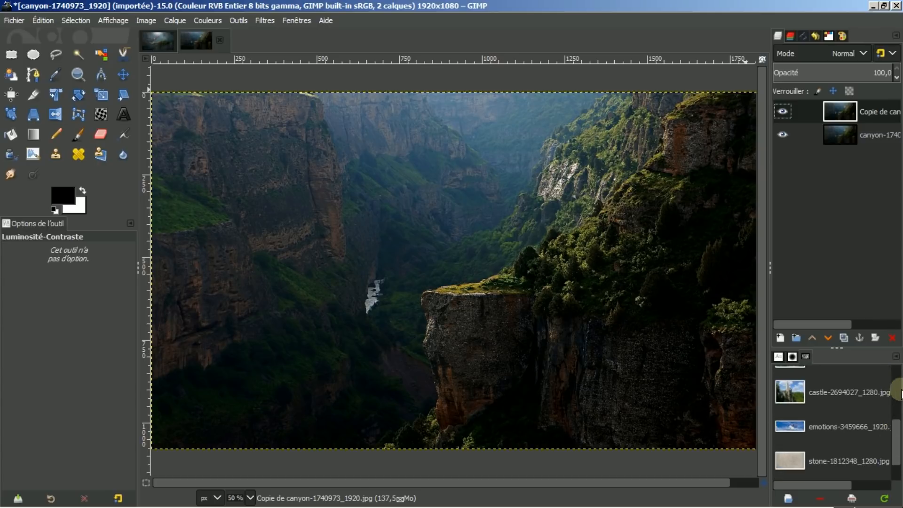
scroll(900, 401, "up", 1)
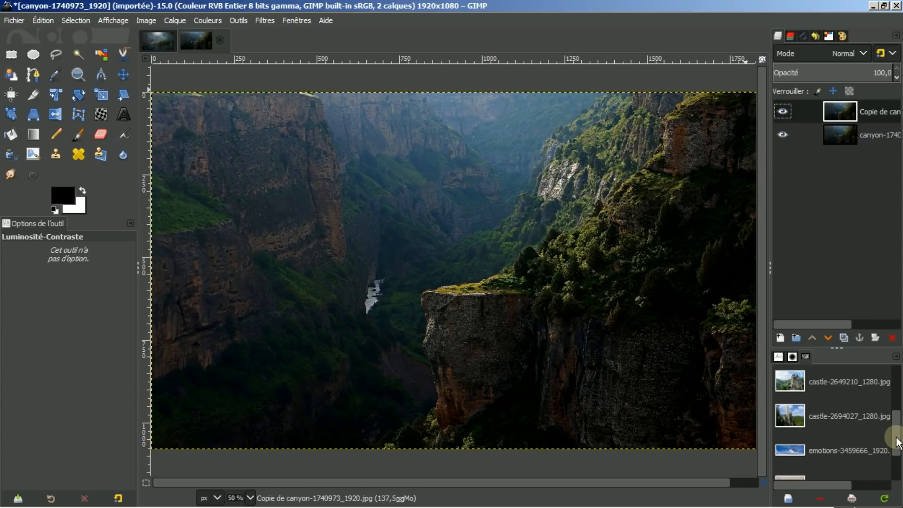
left_click(856, 393)
left_click(789, 498)
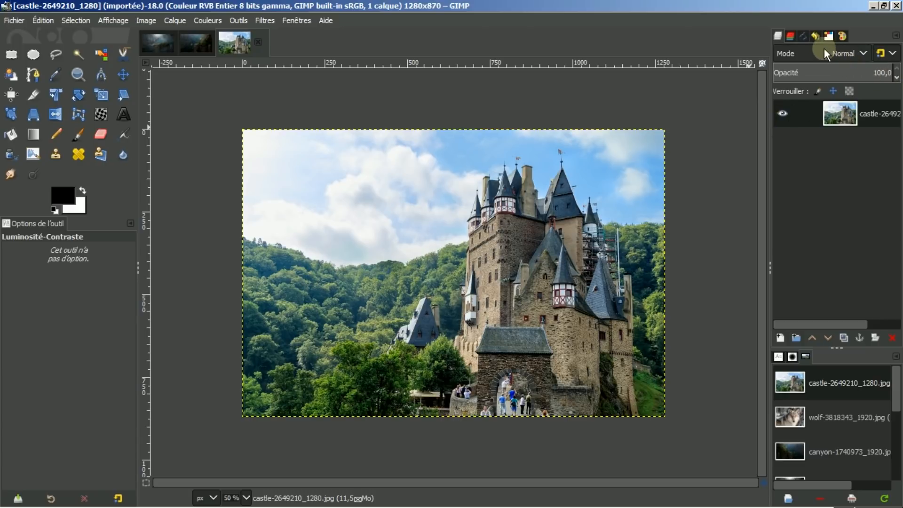
Import the path file Chateau vallée.svg into the castle image.
left_click(803, 36)
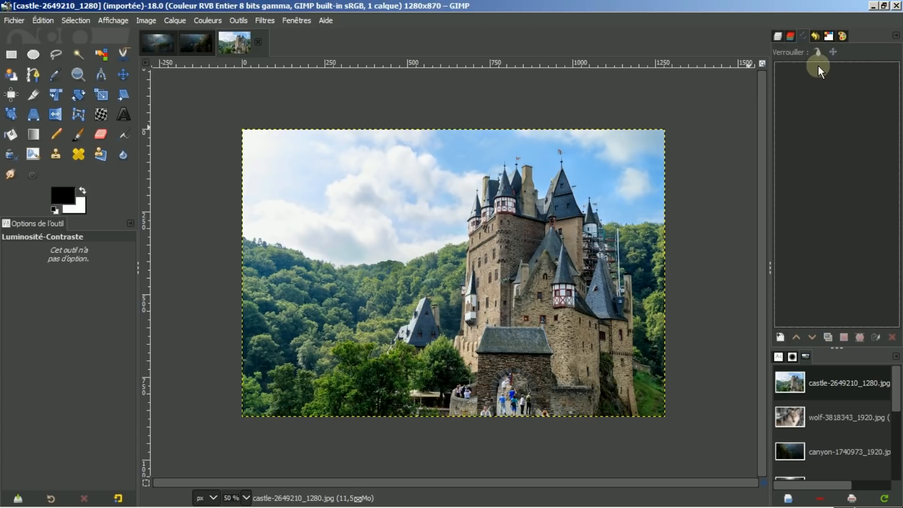
right_click(815, 112)
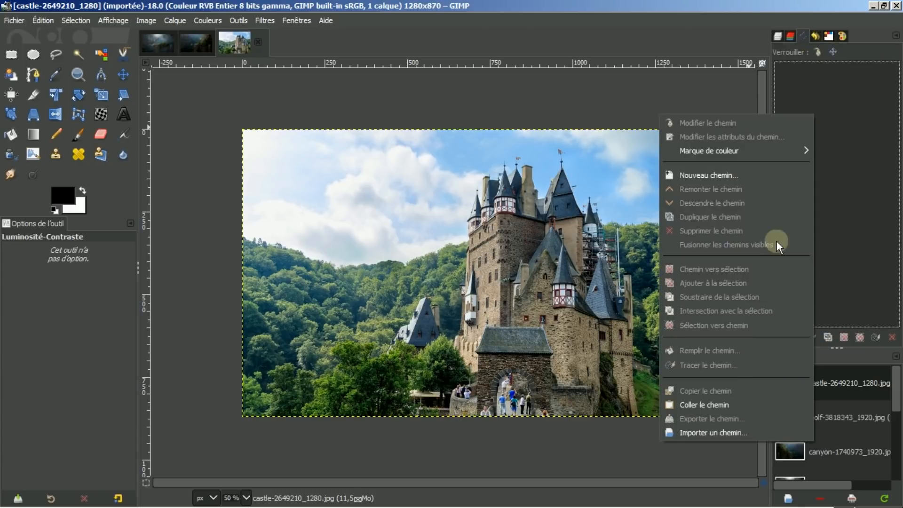
left_click(719, 434)
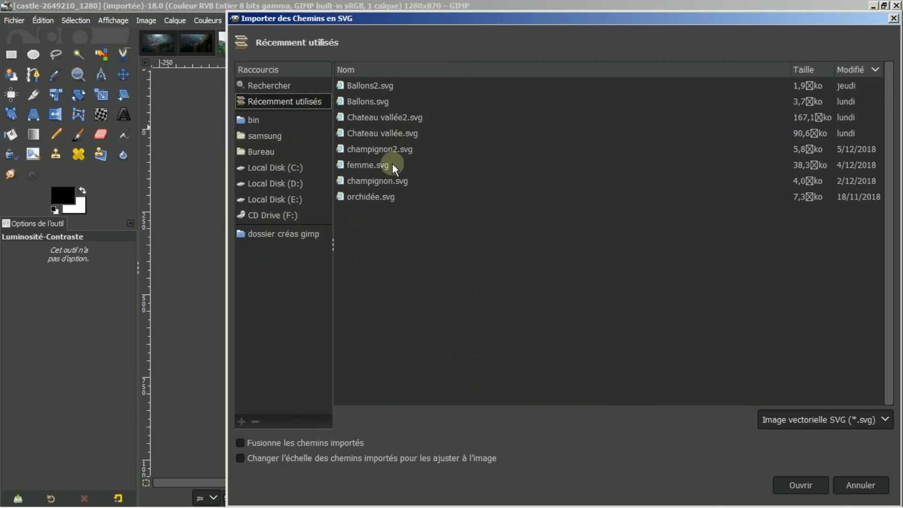
left_click(386, 133)
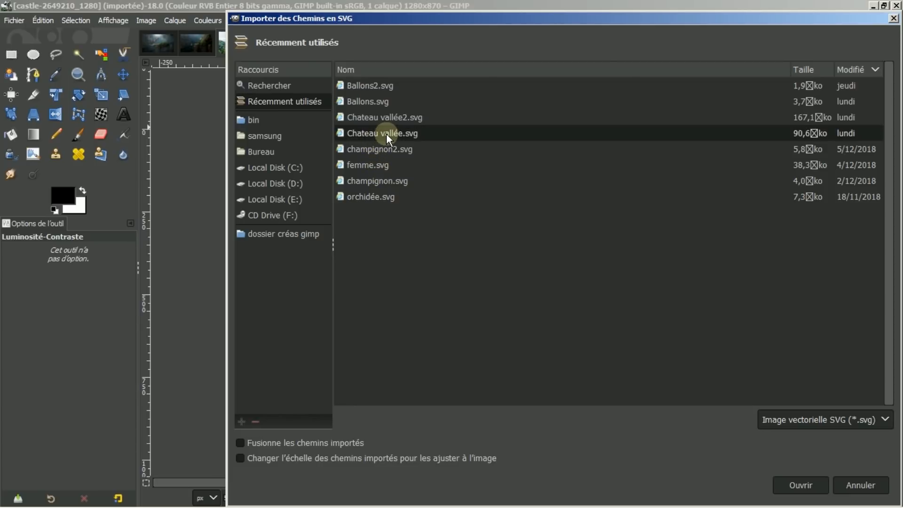
left_click(810, 487)
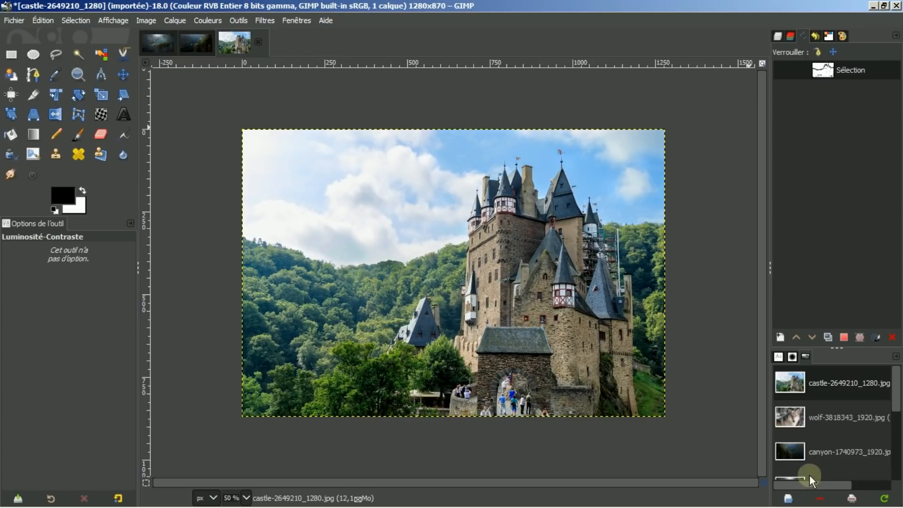
Check the imported path's outline on the castle image and convert the path to a selection.
left_click(783, 70)
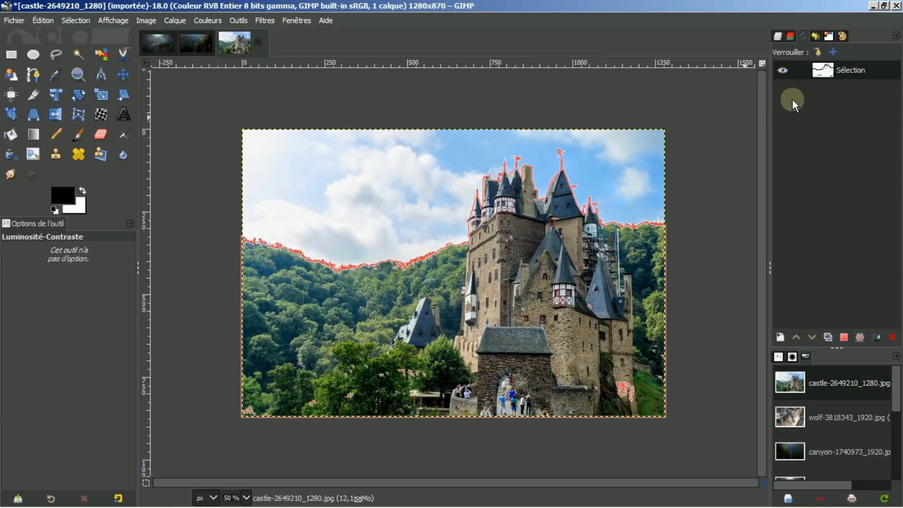
left_click(784, 69)
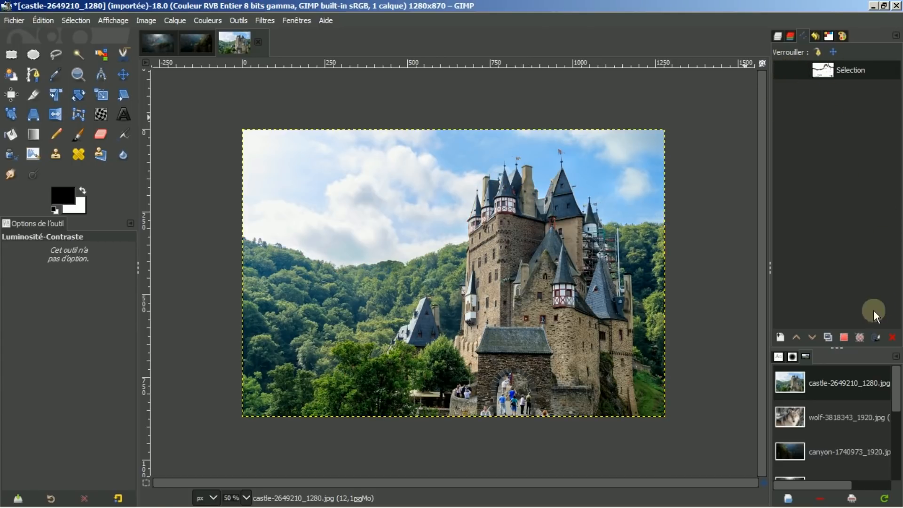
left_click(844, 337)
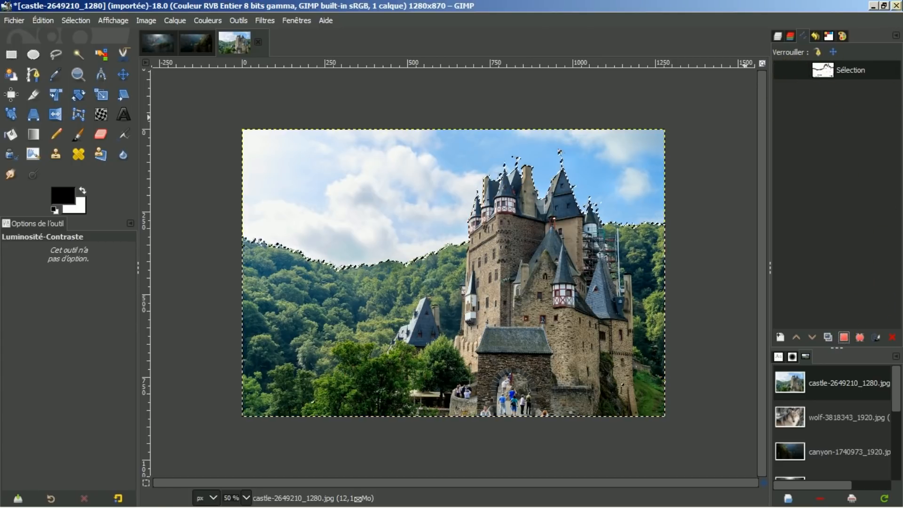
Invert the selection on the castle layer, delete the sky above the castle and forest, and deselect everything.
left_click(779, 36)
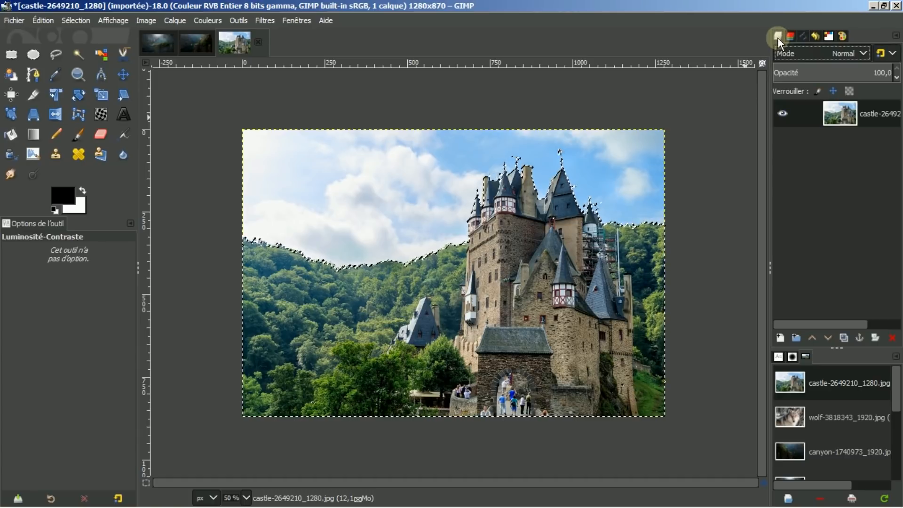
left_click(81, 19)
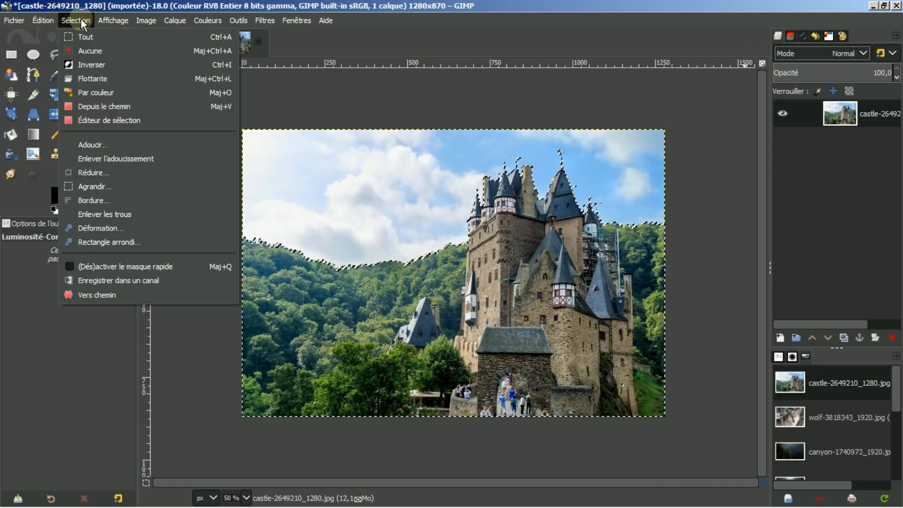
left_click(85, 65)
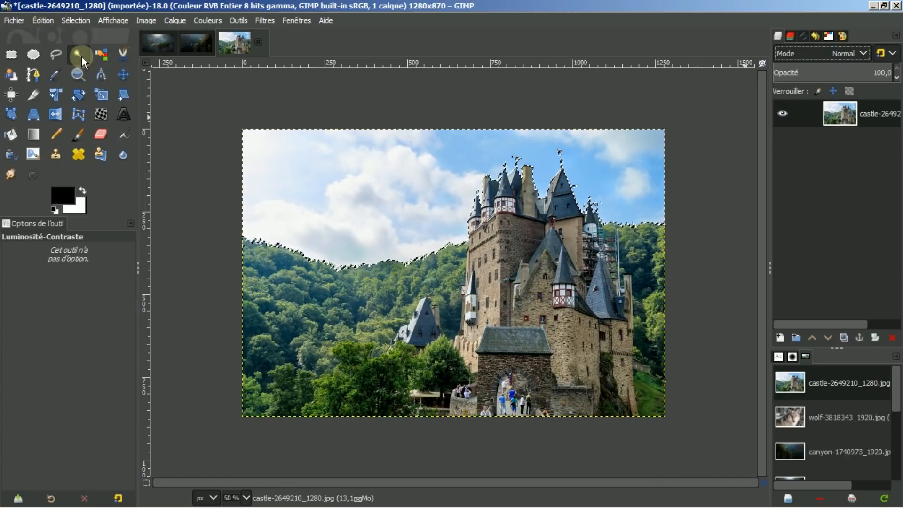
key("Delete")
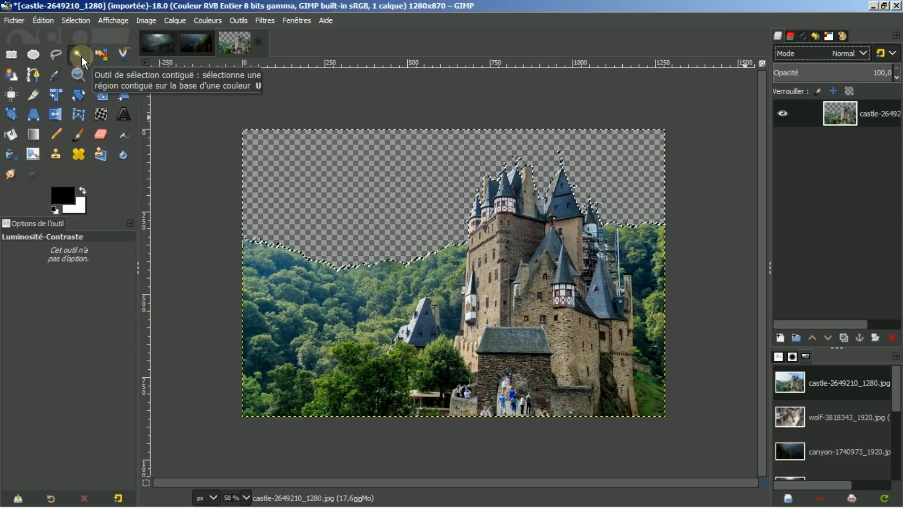
left_click(81, 21)
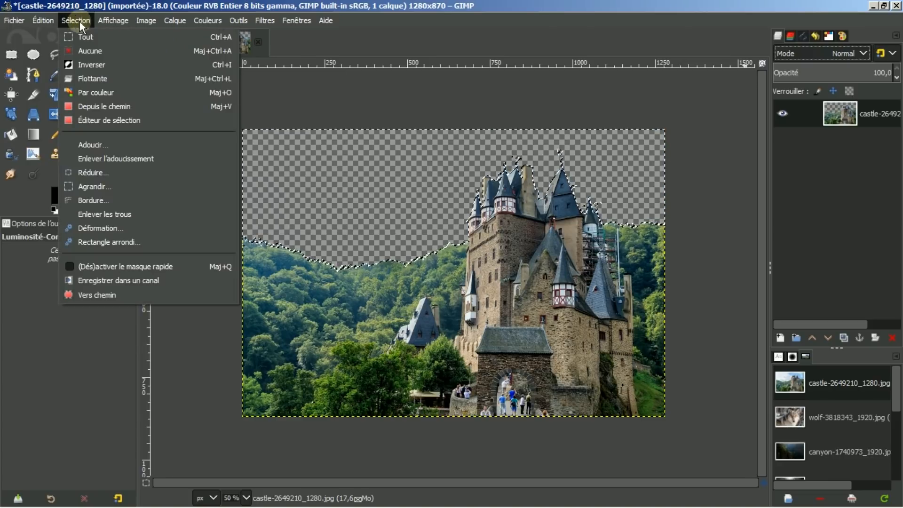
left_click(86, 52)
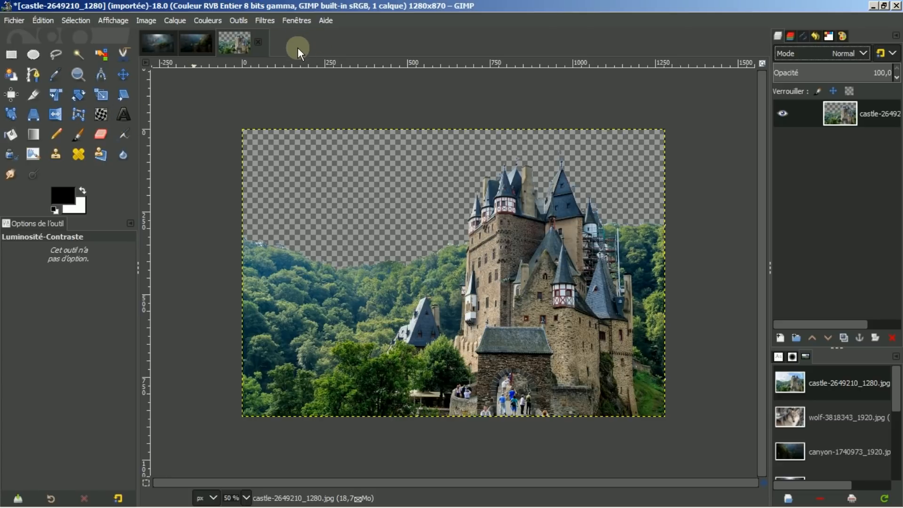
Copy the cut-out castle and paste it into the canyon image as a new layer.
left_click(233, 44)
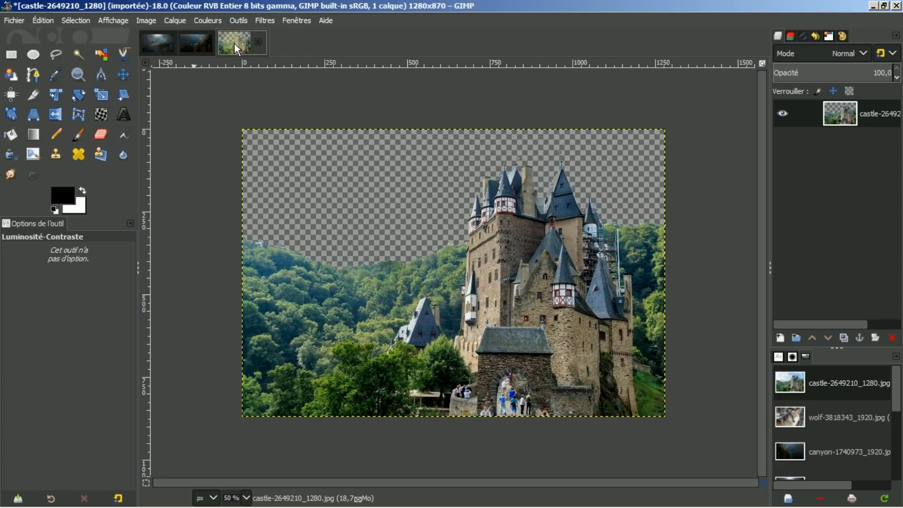
left_click(39, 20)
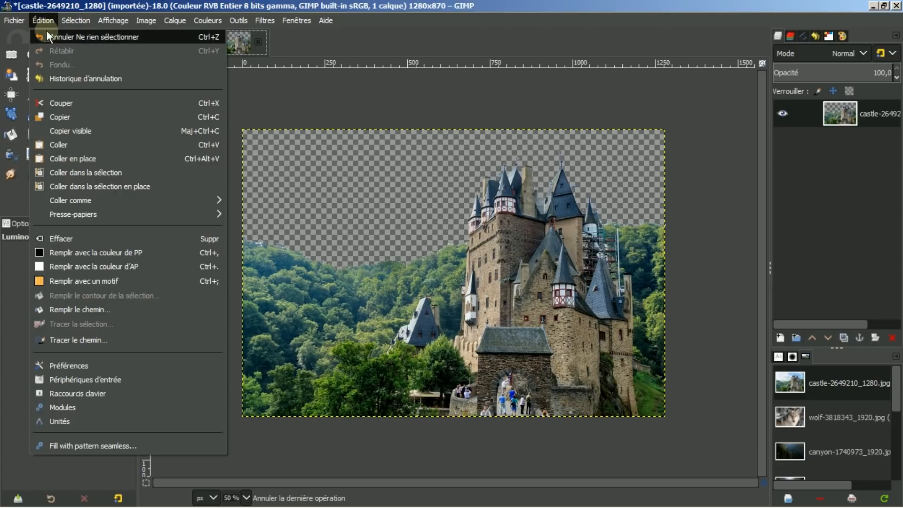
left_click(60, 117)
left_click(195, 41)
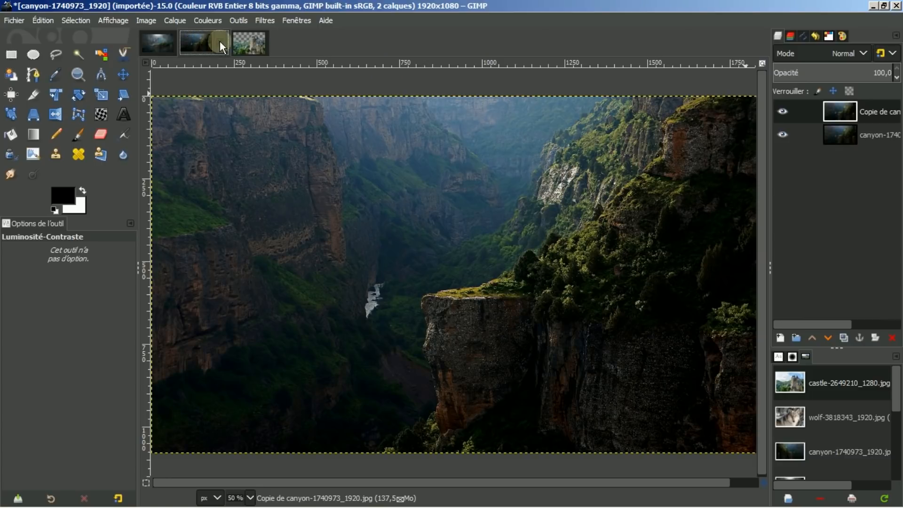
left_click(44, 20)
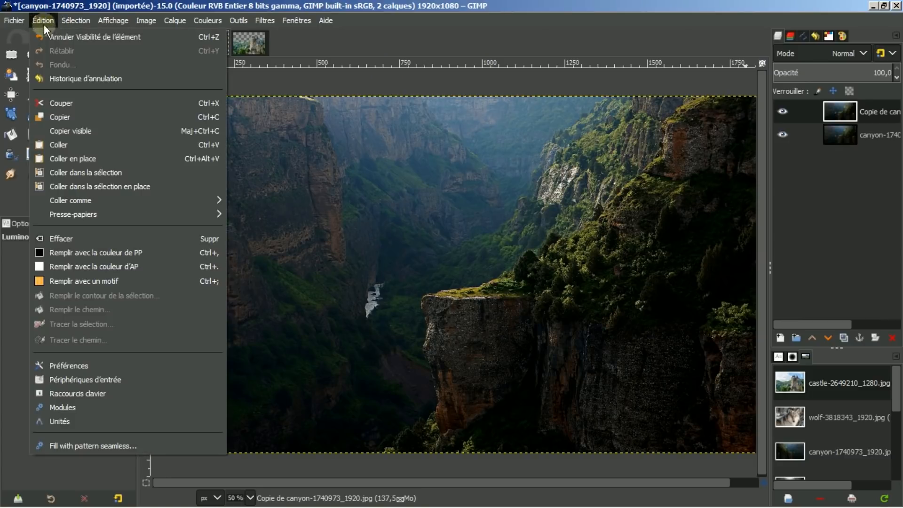
left_click(56, 145)
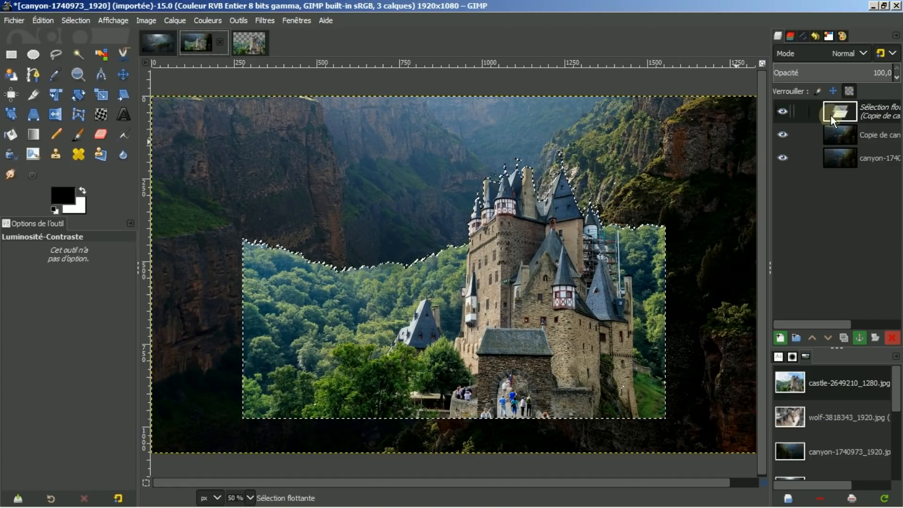
left_click(780, 338)
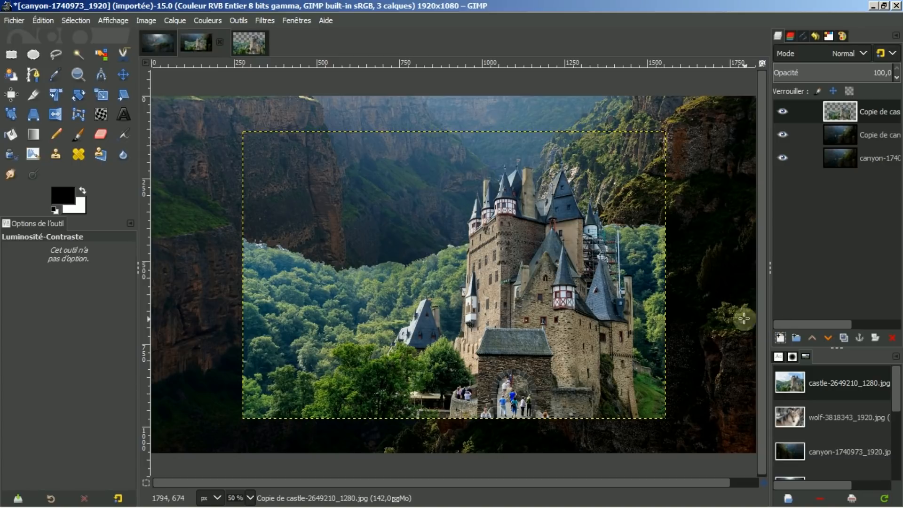
Erase the forest on the castle layer to the right of the castle, using the Eraser at brush size 86.
scroll(603, 307, "up", 1)
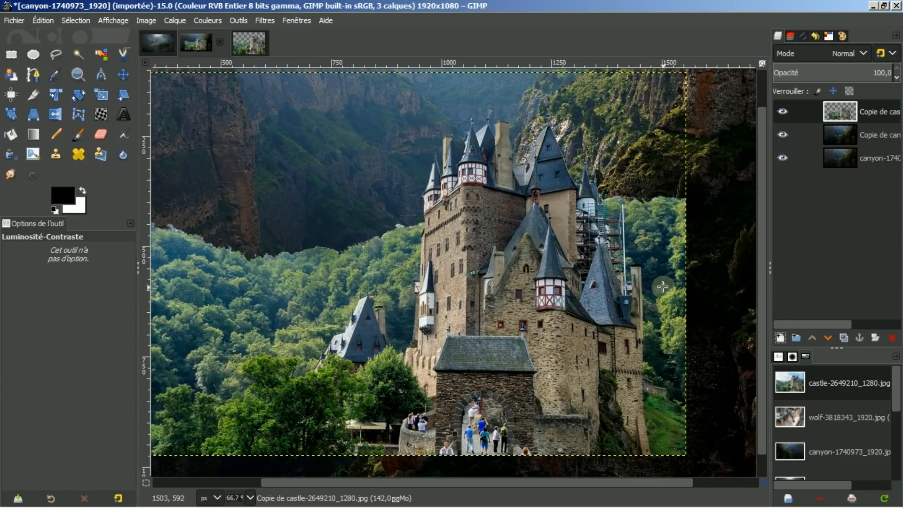
left_click_drag(761, 264, 761, 281)
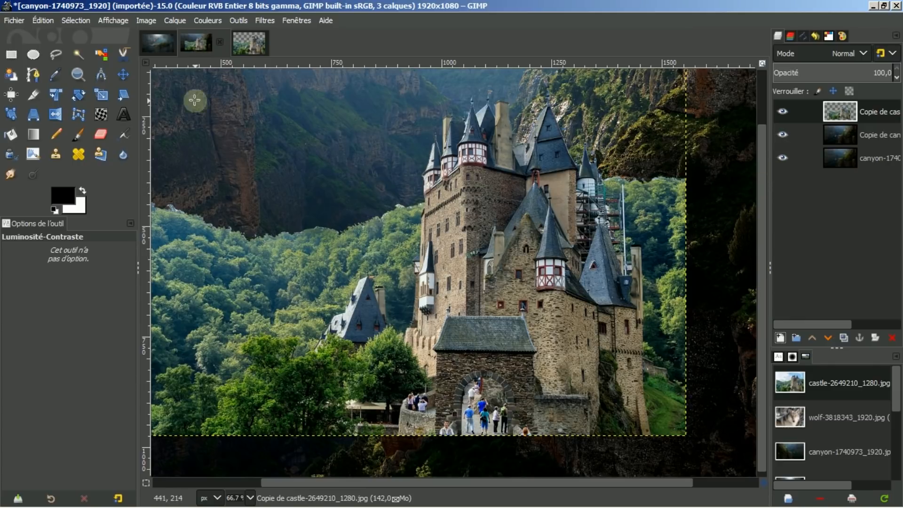
left_click(104, 134)
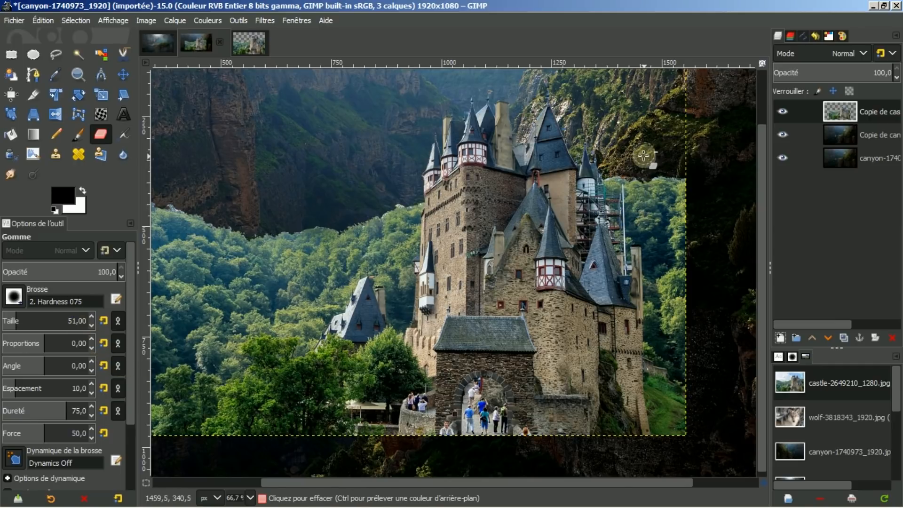
key("bracketright")
key("bracketright")
key("bracketright")
key("bracketright")
key("bracketright")
key("bracketright")
key("bracketright")
key("bracketright")
key("bracketright")
key("bracketright")
key("bracketright")
key("bracketright")
key("bracketright")
key("bracketright")
key("bracketright")
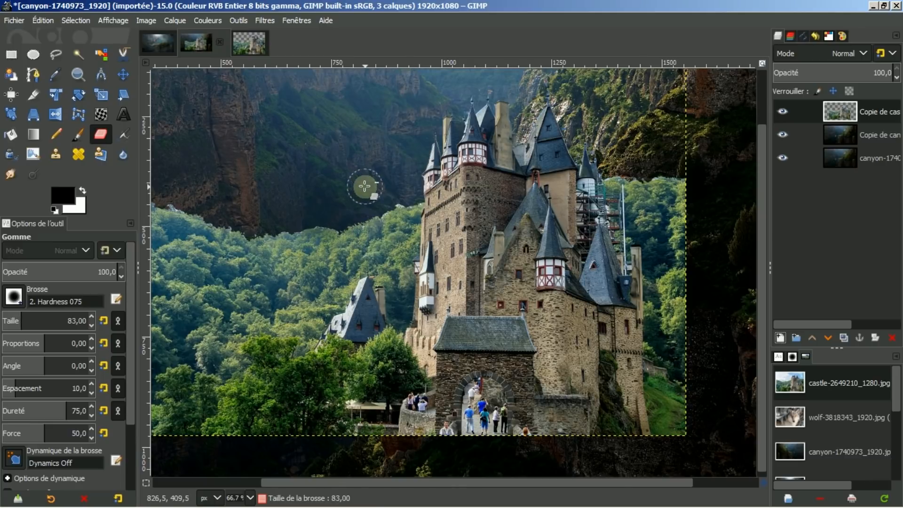
key("bracketleft")
key("bracketleft")
key("bracketleft")
key("bracketleft")
key("bracketleft")
key("bracketleft")
key("bracketleft")
key("bracketright")
key("bracketright")
key("bracketright")
left_click(672, 167)
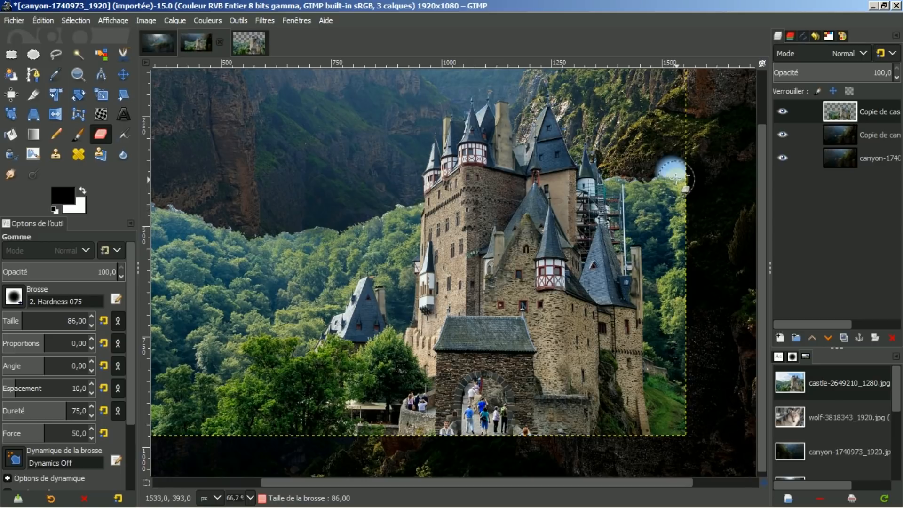
key("ctrl+z")
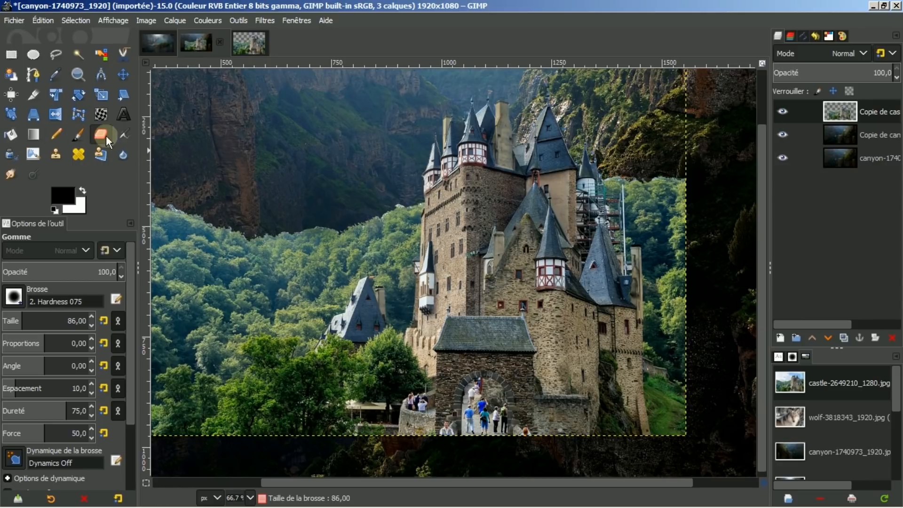
left_click_drag(131, 258, 132, 346)
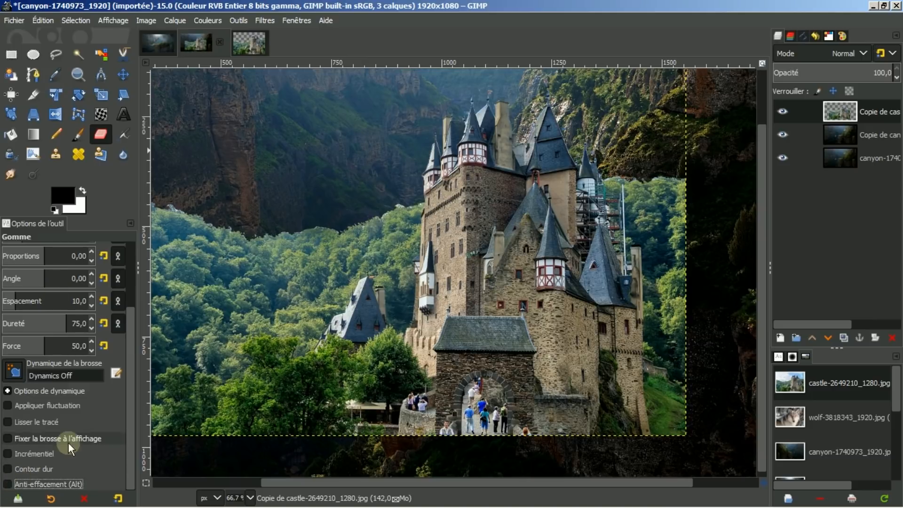
left_click_drag(131, 383, 140, 295)
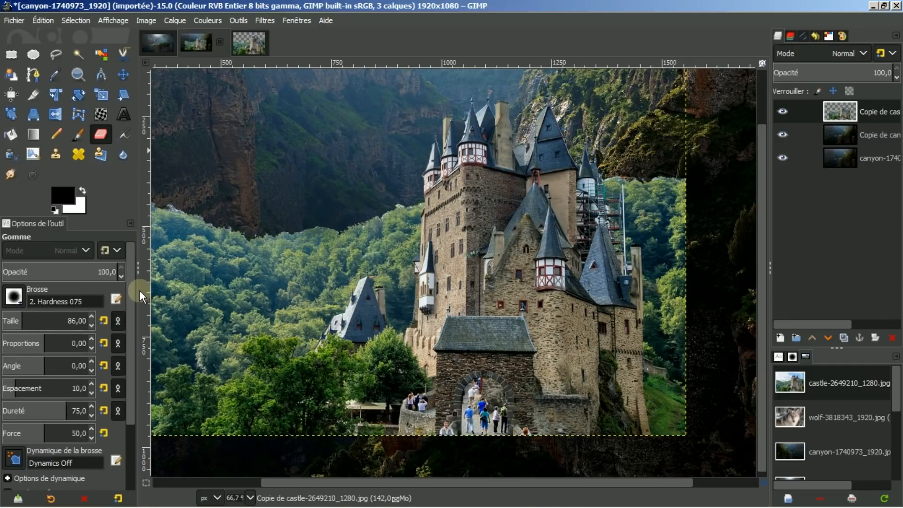
mouse_move(706, 188)
left_mouse_down()
mouse_move(681, 191)
mouse_move(670, 233)
mouse_move(677, 204)
mouse_move(649, 189)
mouse_move(661, 232)
mouse_move(654, 373)
mouse_move(670, 436)
mouse_move(701, 248)
mouse_move(684, 347)
mouse_move(687, 246)
left_mouse_up()
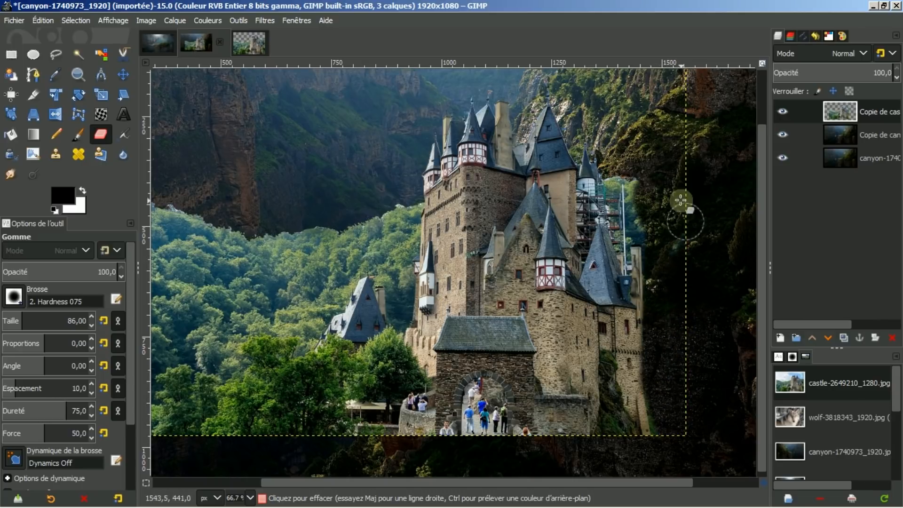
Erase the leftover greenery beside the scaffolding on the castle's right edge with the Eraser at brush size 40.
key("bracketleft")
key("bracketleft")
key("bracketleft")
key("bracketleft")
key("bracketleft")
key("bracketleft")
key("bracketleft")
key("bracketleft")
key("bracketleft")
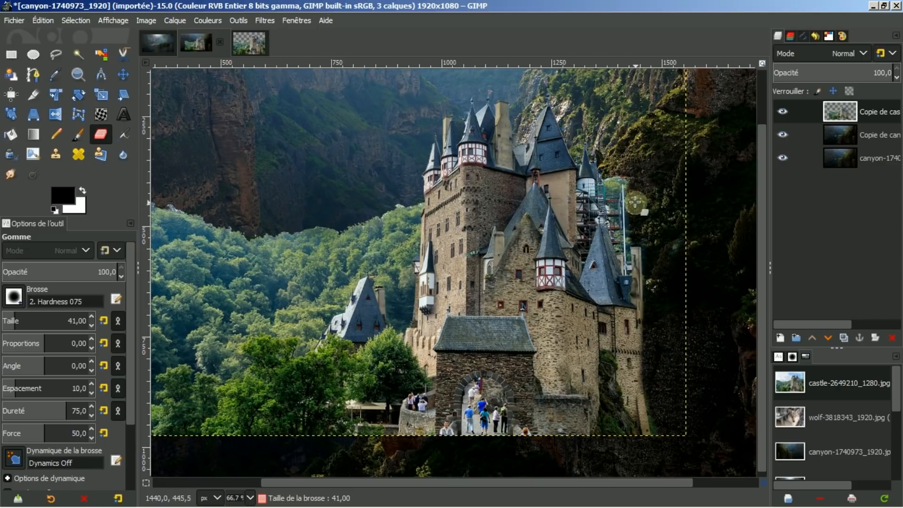
key("bracketleft")
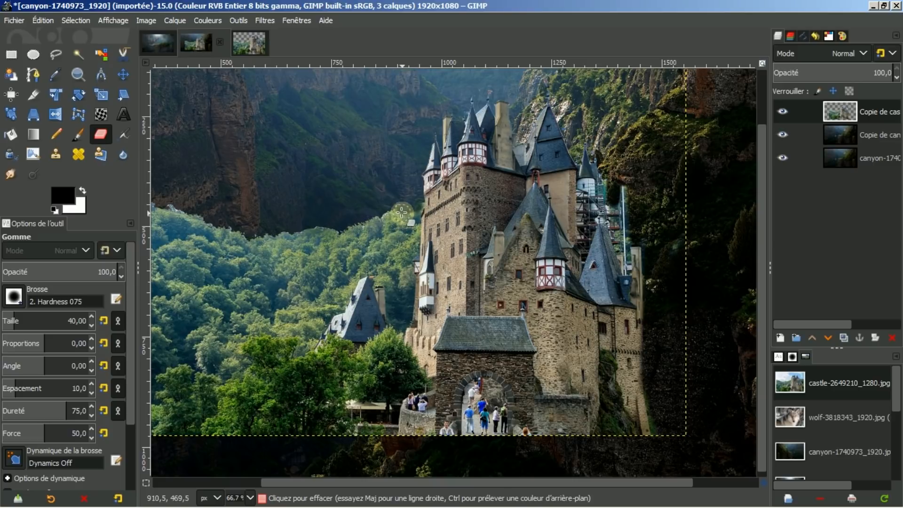
Erase a strip of forest along the castle's left edge down to the layer's lower border with a size 54 brush.
key("bracketright")
key("bracketright")
key("bracketright")
key("bracketright")
mouse_move(403, 217)
left_mouse_down()
mouse_move(412, 225)
mouse_move(401, 265)
left_mouse_up()
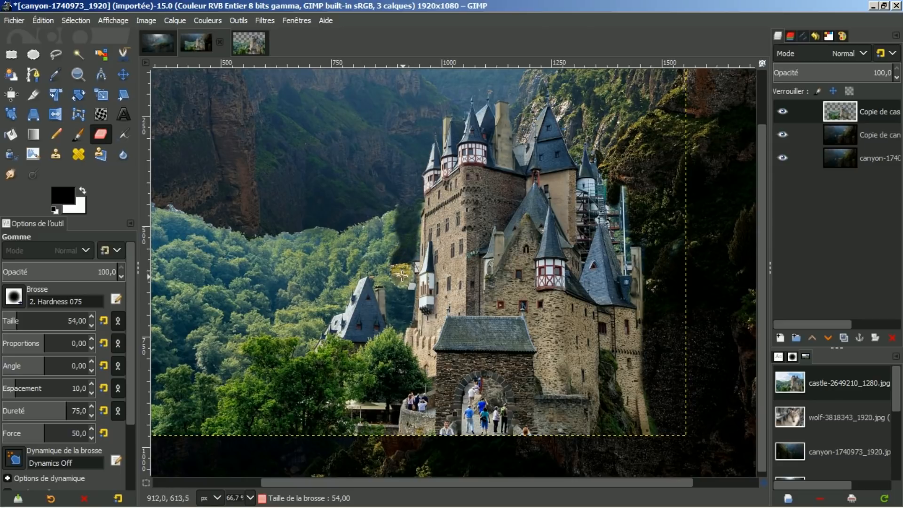
mouse_move(406, 283)
left_mouse_down()
mouse_move(391, 342)
mouse_move(414, 381)
mouse_move(413, 442)
left_mouse_up()
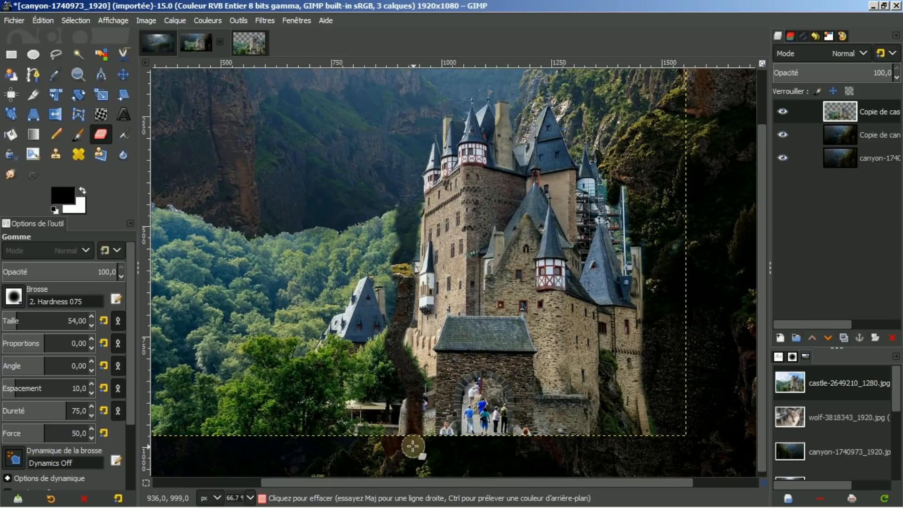
Widen the erased area left of the castle with a size 59 brush, removing the trees and most of the small house.
key("bracketright")
key("bracketright")
key("bracketright")
key("bracketright")
key("bracketright")
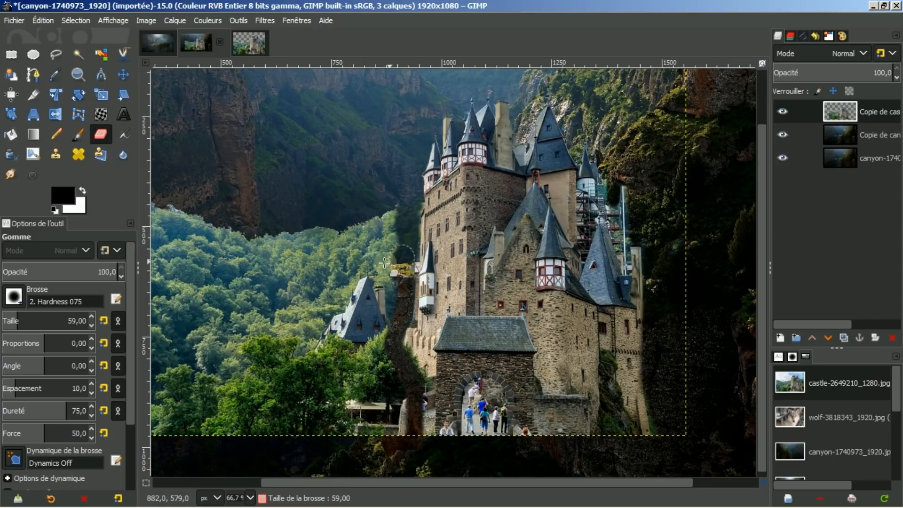
mouse_move(390, 223)
left_mouse_down()
mouse_move(389, 262)
mouse_move(401, 231)
mouse_move(366, 297)
mouse_move(382, 271)
mouse_move(385, 301)
mouse_move(373, 300)
mouse_move(376, 259)
mouse_move(391, 220)
mouse_move(368, 224)
mouse_move(350, 432)
mouse_move(373, 292)
mouse_move(368, 444)
mouse_move(369, 351)
mouse_move(389, 304)
mouse_move(385, 414)
mouse_move(375, 421)
mouse_move(389, 385)
mouse_move(392, 420)
left_mouse_up()
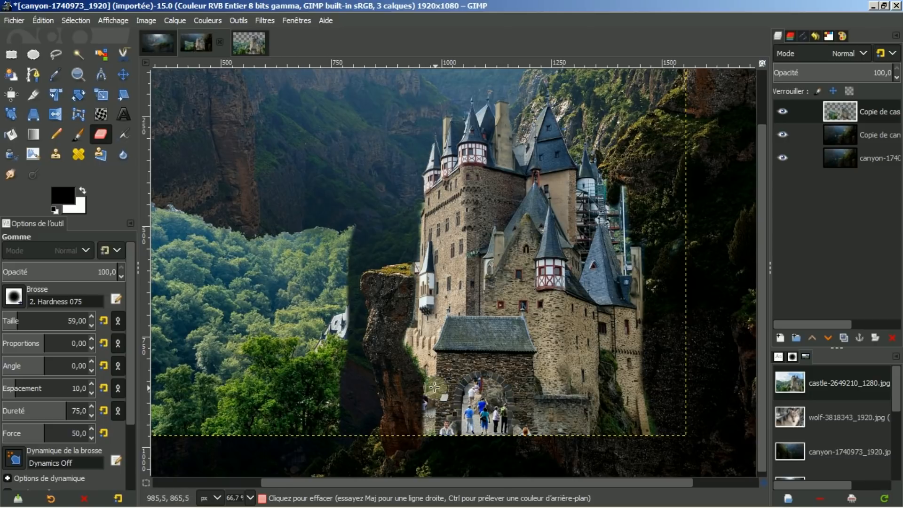
Erase the gateway and people at the castle's base, and remove the bush between the lower right walls with a size 36 brush.
left_click_drag(421, 390, 510, 390)
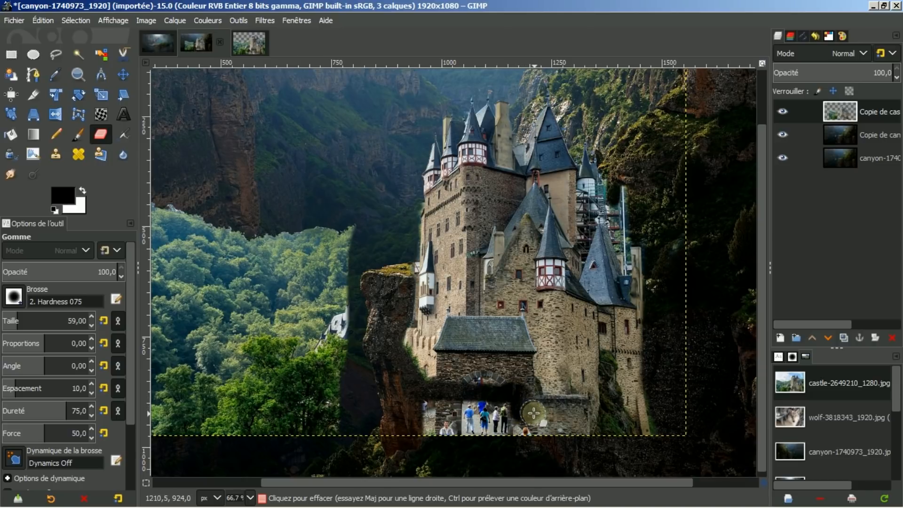
mouse_move(540, 414)
left_mouse_down()
mouse_move(605, 420)
mouse_move(628, 439)
mouse_move(510, 434)
mouse_move(493, 429)
mouse_move(505, 411)
mouse_move(525, 429)
mouse_move(546, 430)
mouse_move(508, 427)
mouse_move(496, 409)
mouse_move(405, 404)
mouse_move(482, 416)
mouse_move(418, 423)
mouse_move(495, 430)
mouse_move(460, 432)
left_mouse_up()
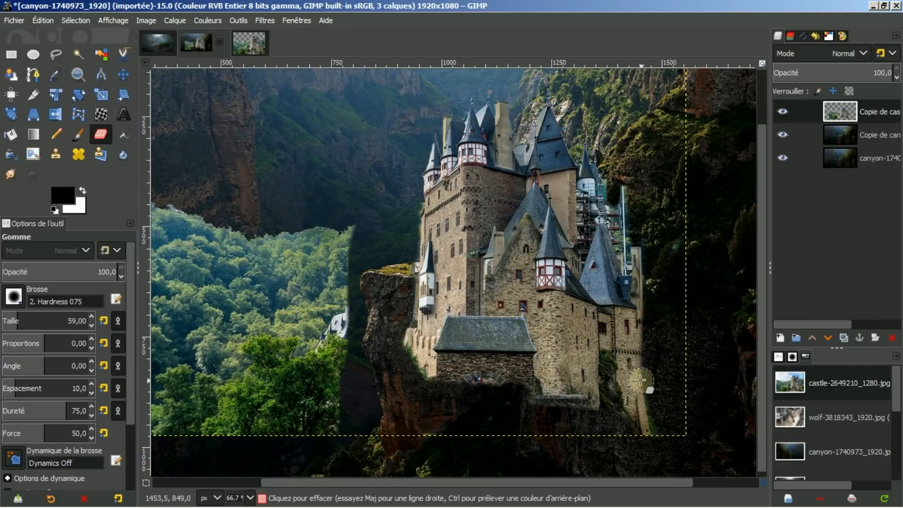
key("bracketleft")
key("bracketleft")
key("bracketleft")
key("bracketleft")
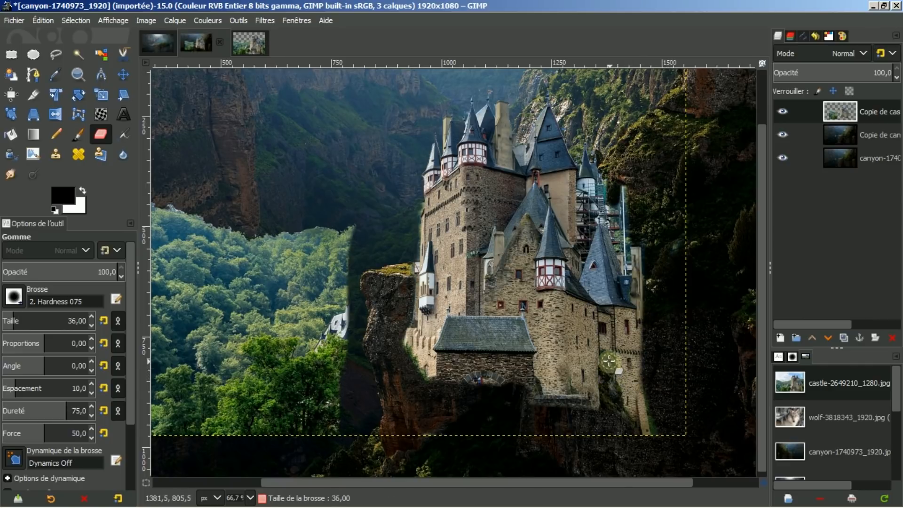
mouse_move(613, 393)
left_mouse_down()
mouse_move(609, 361)
mouse_move(605, 403)
left_mouse_up()
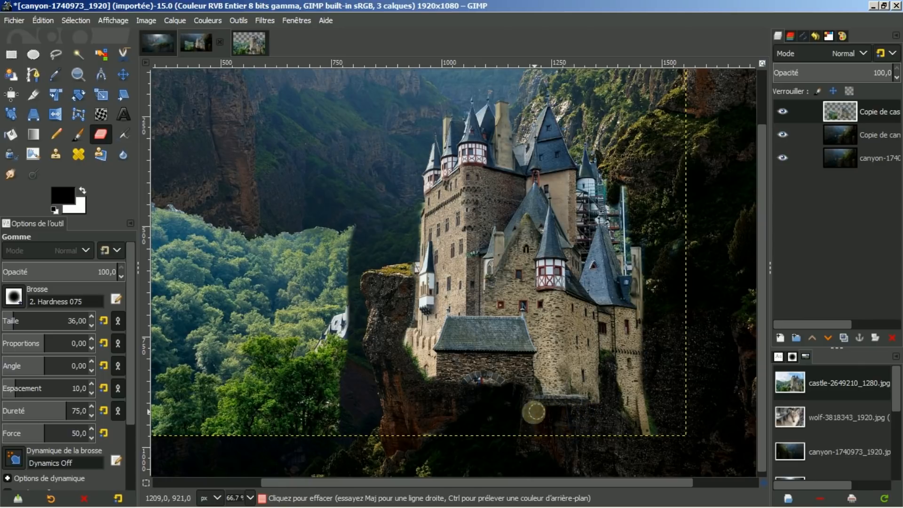
Erase the rest of the forest on the left of the castle layer with the Eraser enlarged to size 147.35.
left_click_drag(414, 481, 328, 481)
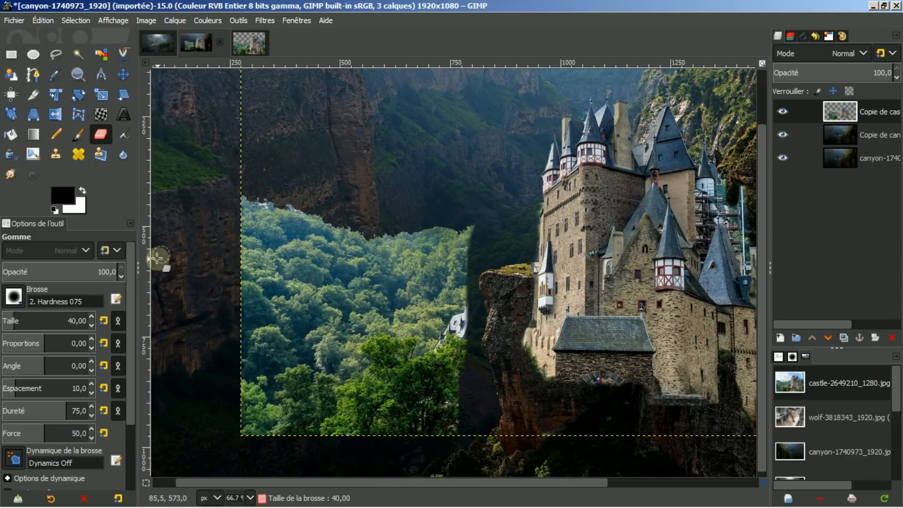
scroll(41, 316, "up", 4)
left_click(30, 318)
mouse_move(232, 208)
left_mouse_down()
mouse_move(252, 317)
mouse_move(294, 202)
mouse_move(311, 306)
mouse_move(353, 198)
mouse_move(366, 255)
mouse_move(408, 317)
mouse_move(439, 225)
mouse_move(440, 271)
mouse_move(460, 248)
mouse_move(444, 441)
mouse_move(414, 303)
mouse_move(410, 435)
mouse_move(392, 282)
mouse_move(372, 429)
mouse_move(352, 322)
mouse_move(332, 414)
mouse_move(282, 375)
mouse_move(279, 421)
mouse_move(253, 339)
mouse_move(245, 406)
left_mouse_up()
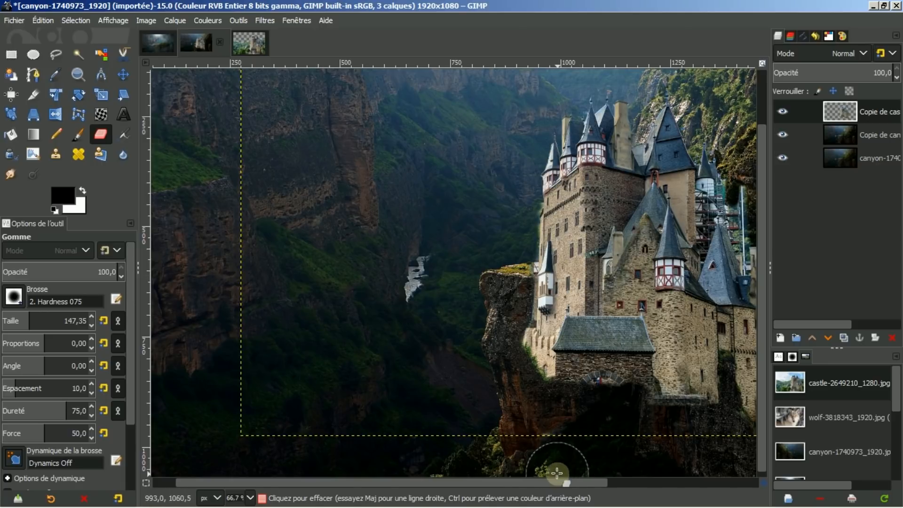
Scale the castle layer down proportionally to a width of 715 px.
left_click_drag(554, 481, 599, 478)
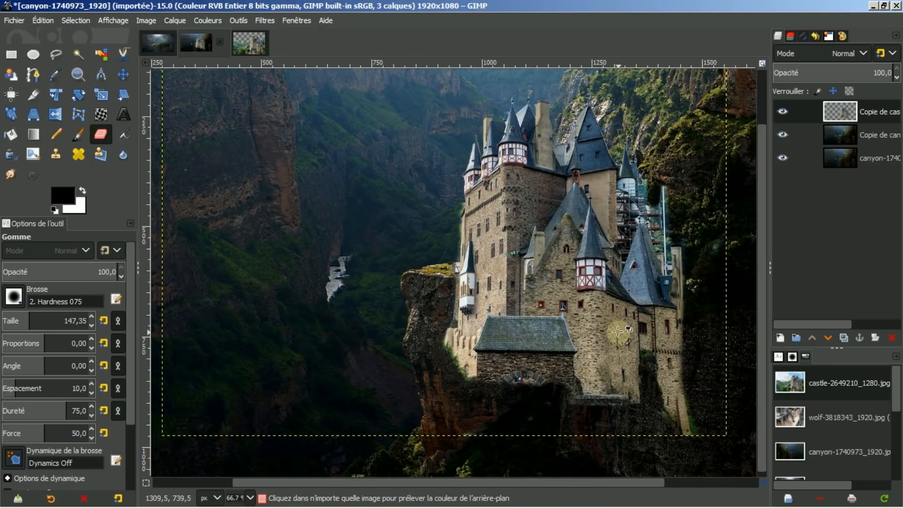
scroll(620, 334, "down", 1)
left_click_drag(565, 478, 583, 478)
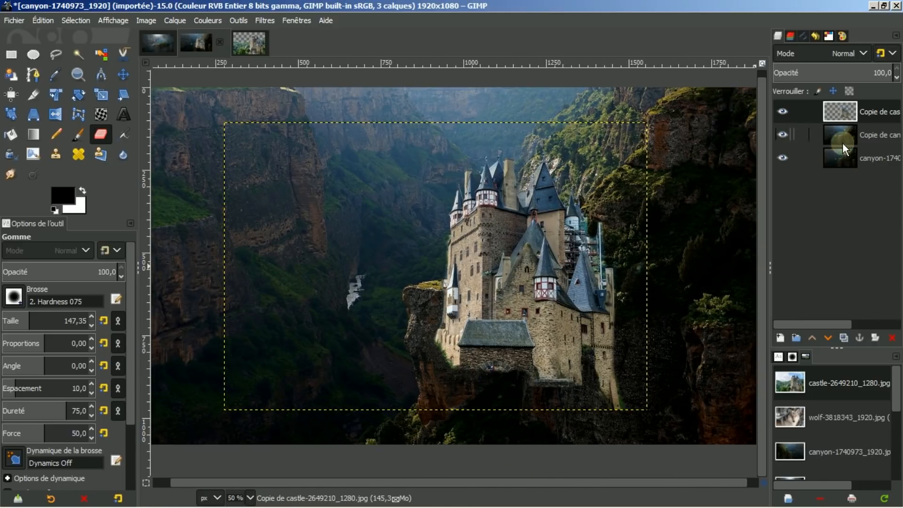
key("ctrl+z")
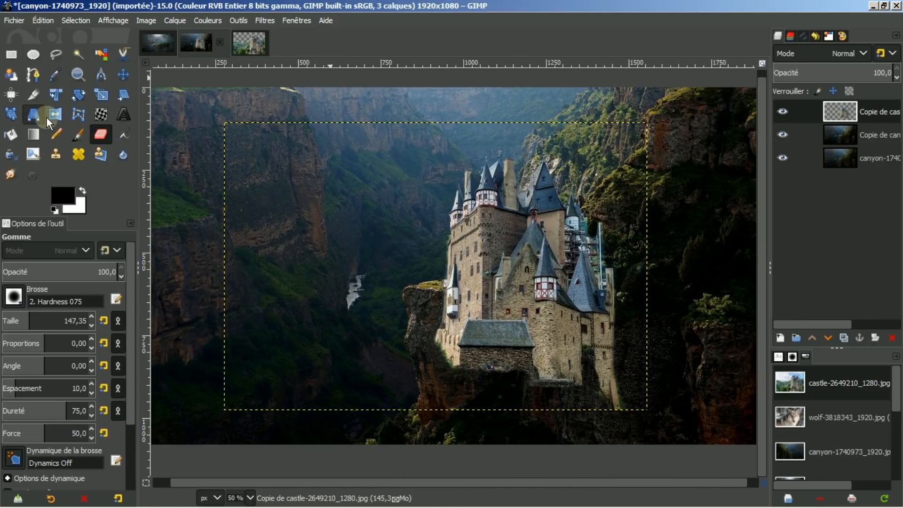
left_click(103, 93)
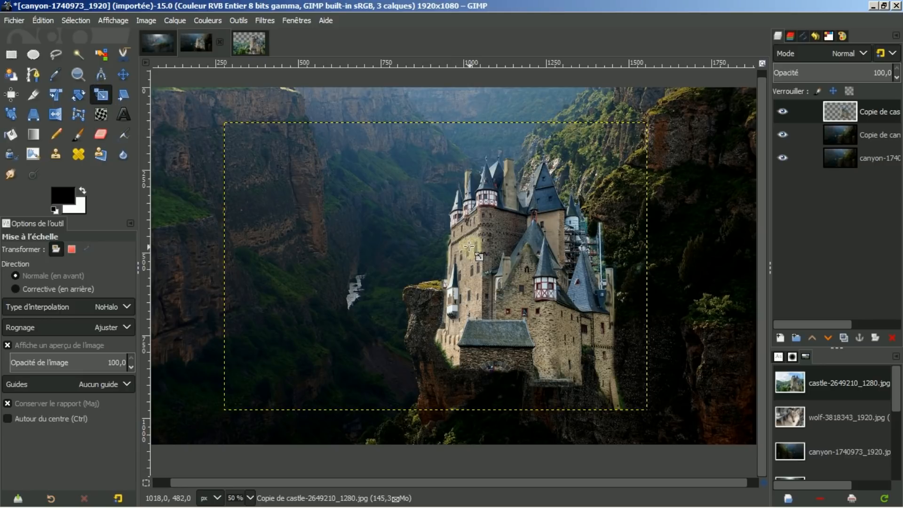
left_click(435, 256)
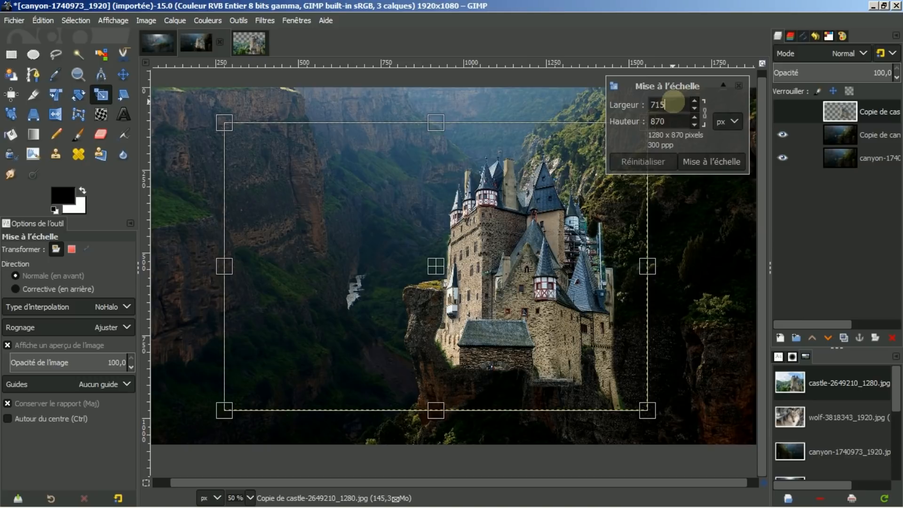
left_click(674, 100)
type("715")
key("Return")
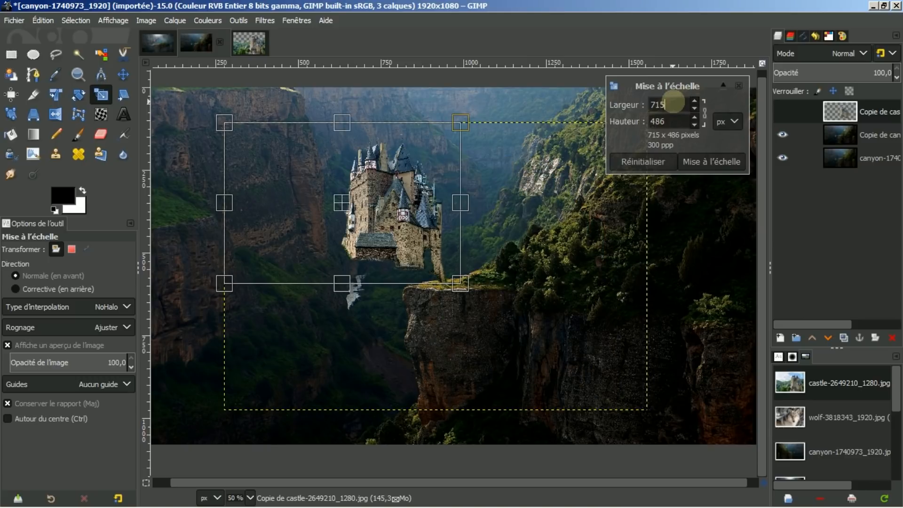
left_click(690, 163)
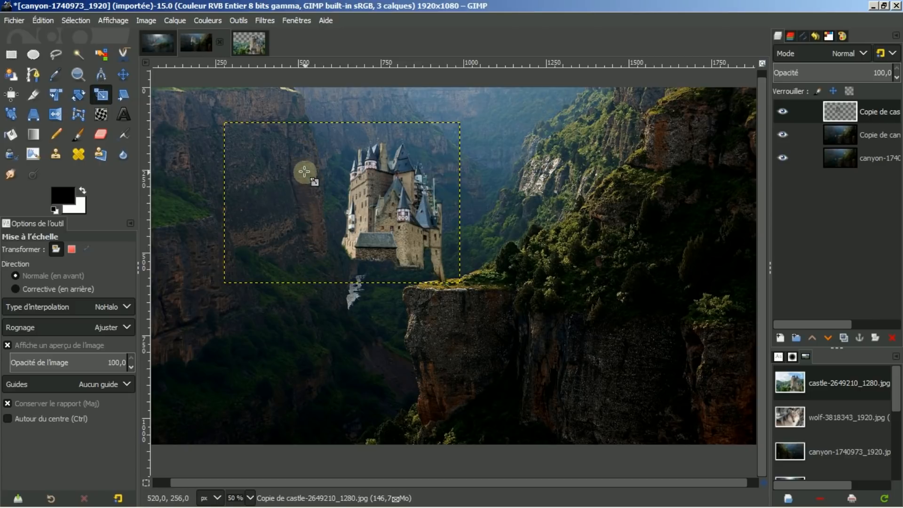
Move the castle layer onto the wooded slope above the rock ledge on the right side of the canyon.
left_click(123, 75)
left_click_drag(396, 204, 275, 182)
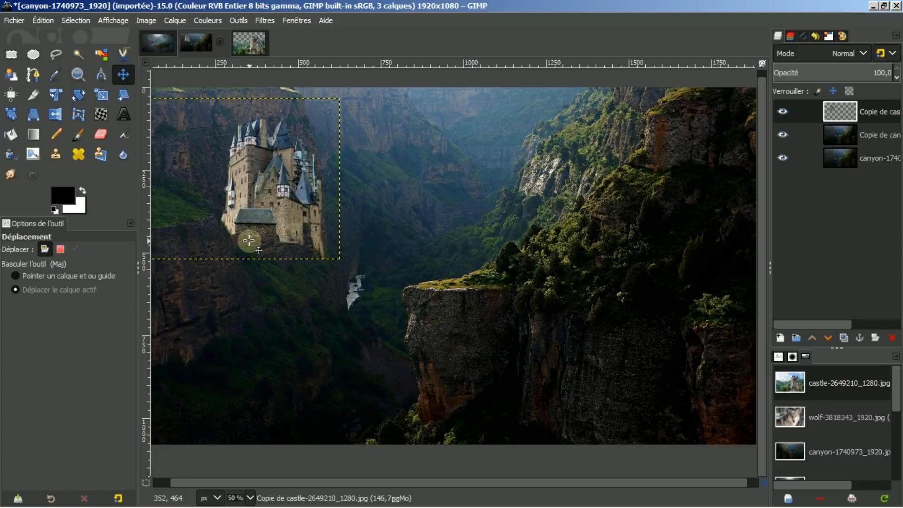
left_click_drag(267, 196, 269, 211)
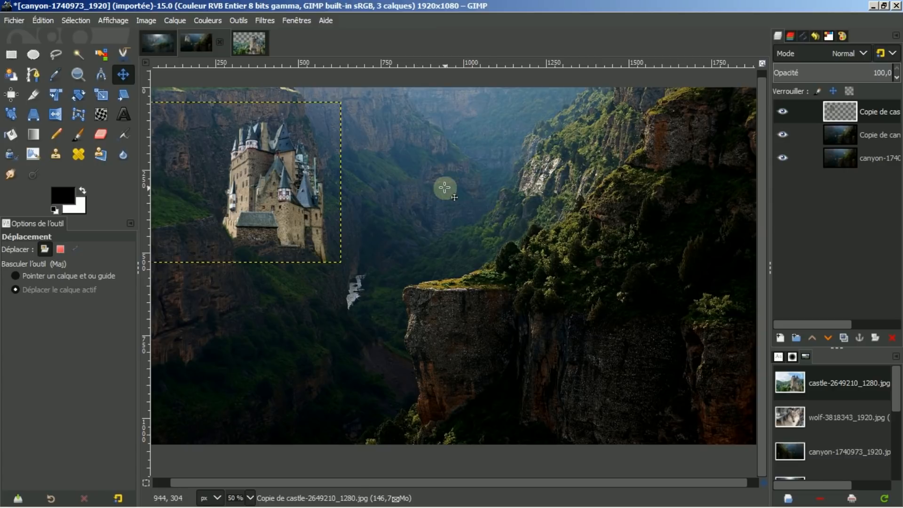
left_click_drag(268, 175, 594, 155)
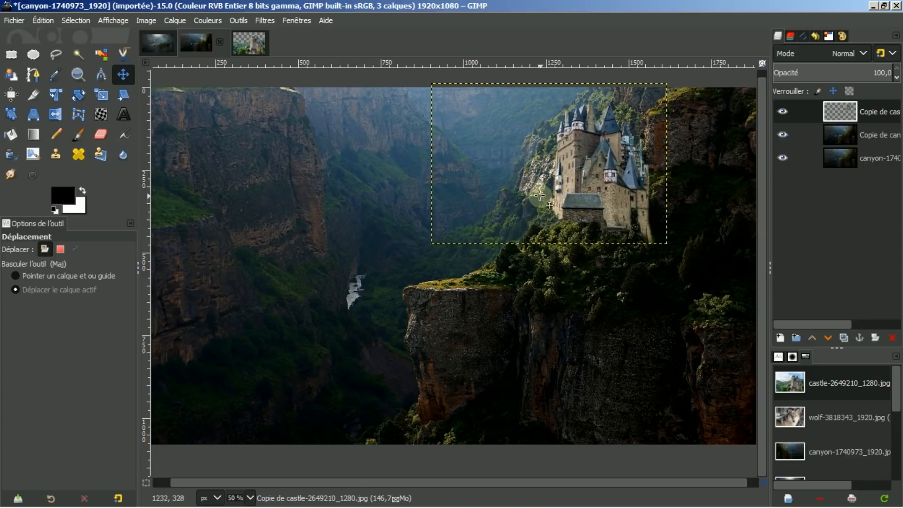
left_click_drag(588, 166, 572, 164)
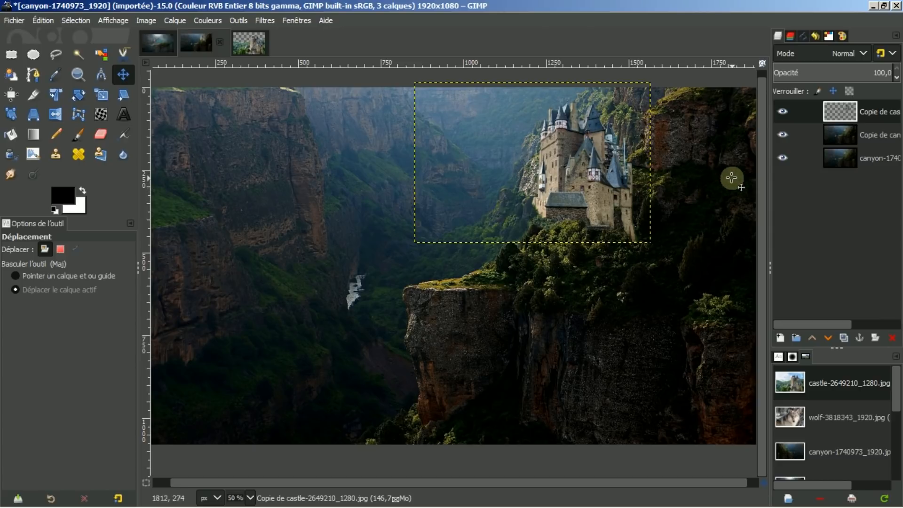
Add a layer mask initialised to white (full opacity) to the castle layer.
right_click(844, 109)
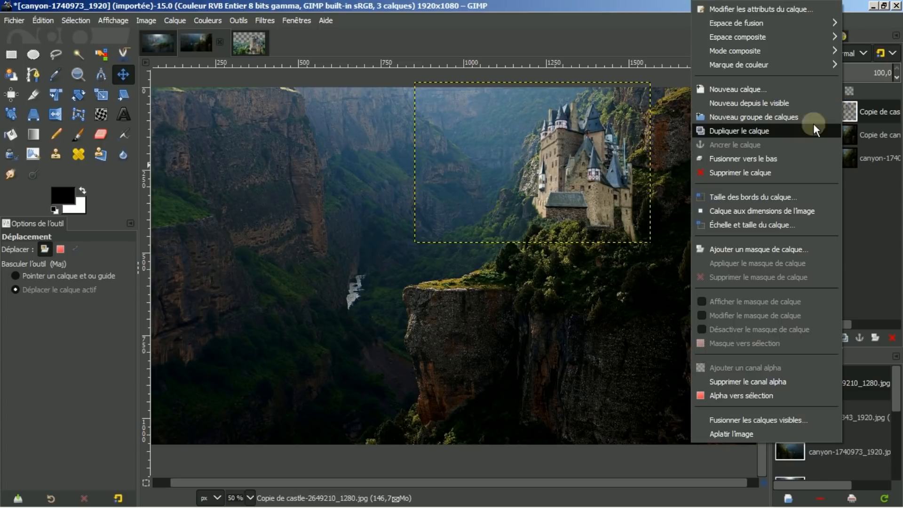
left_click(758, 252)
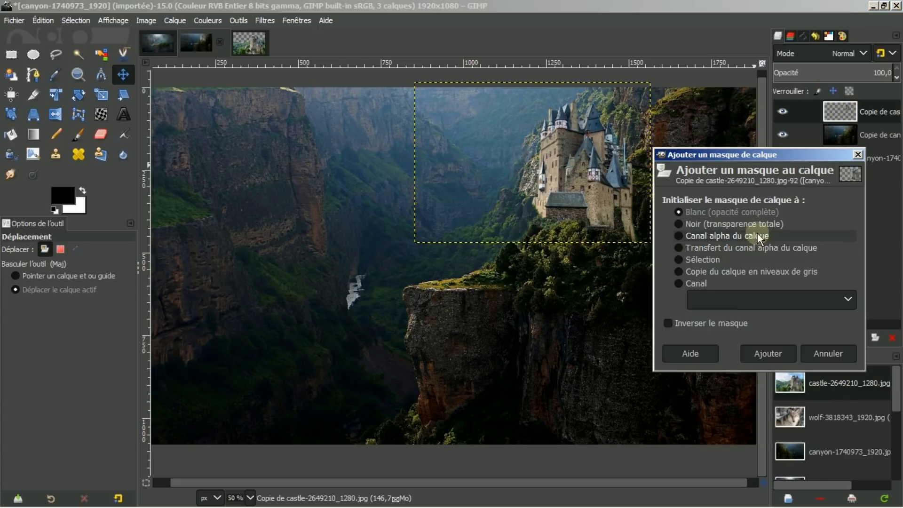
left_click(775, 353)
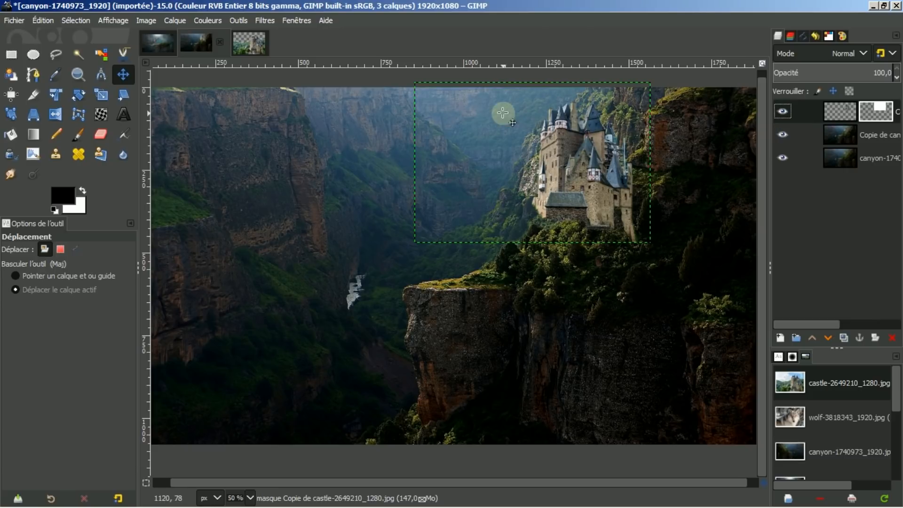
Draw a reversed linear PP vers AP (RVB) gradient on the castle mask, diagonally from the layer's upper-right corner to the river.
left_click(33, 132)
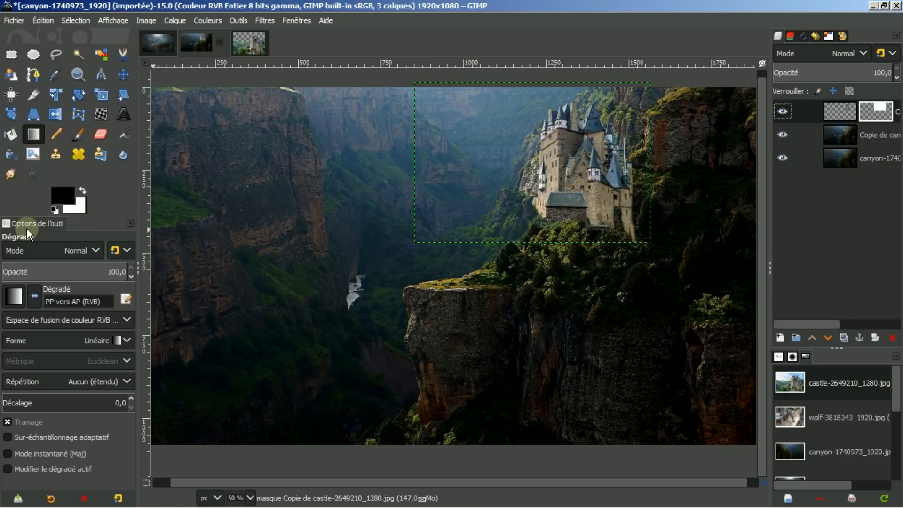
left_click(15, 295)
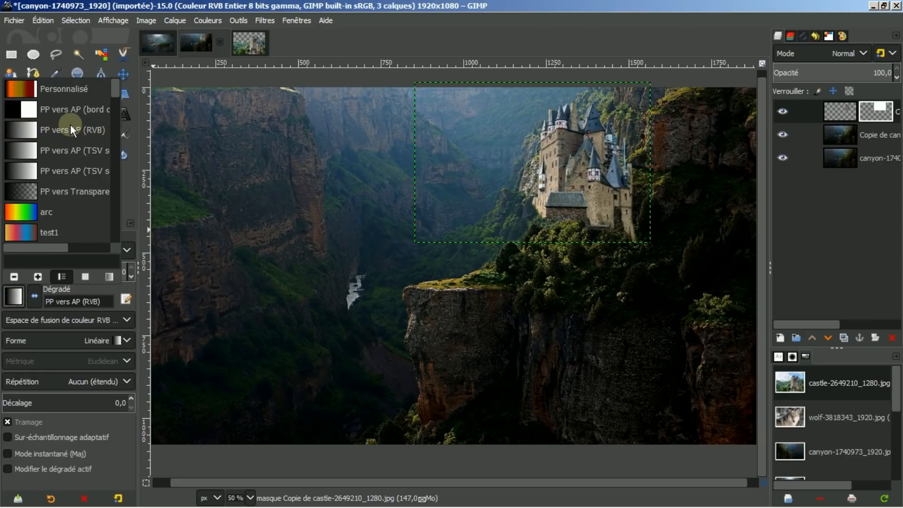
left_click(10, 297)
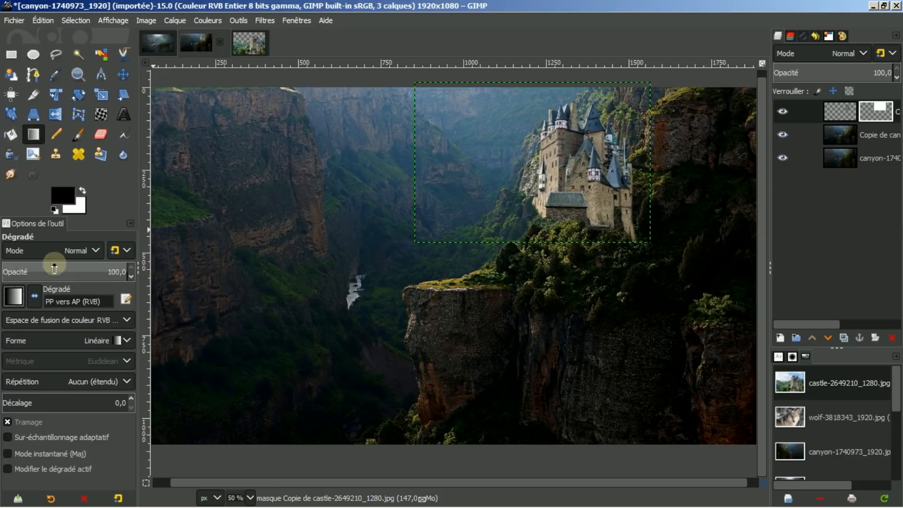
left_click(33, 296)
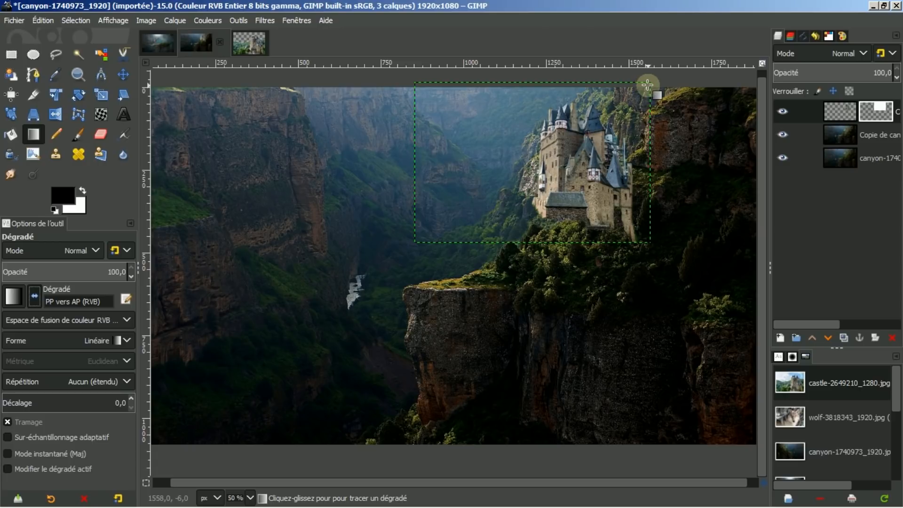
left_click_drag(648, 85, 365, 276)
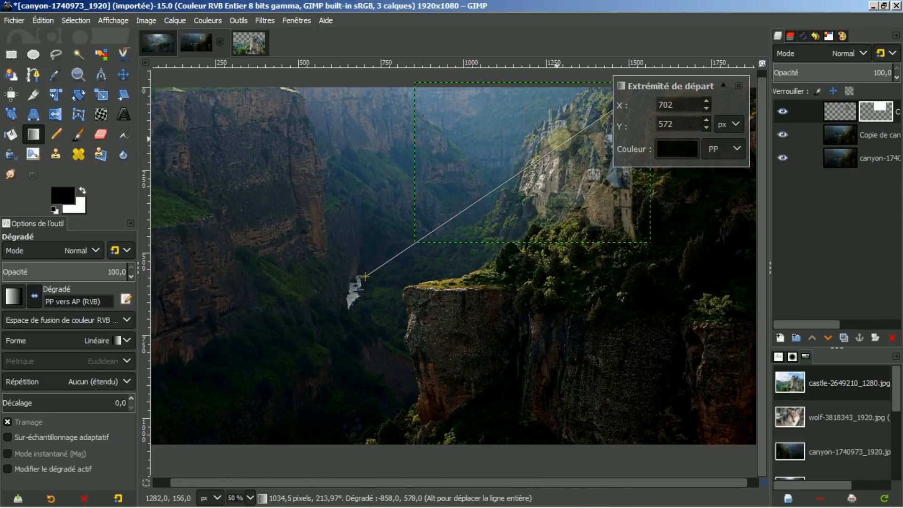
left_click(740, 86)
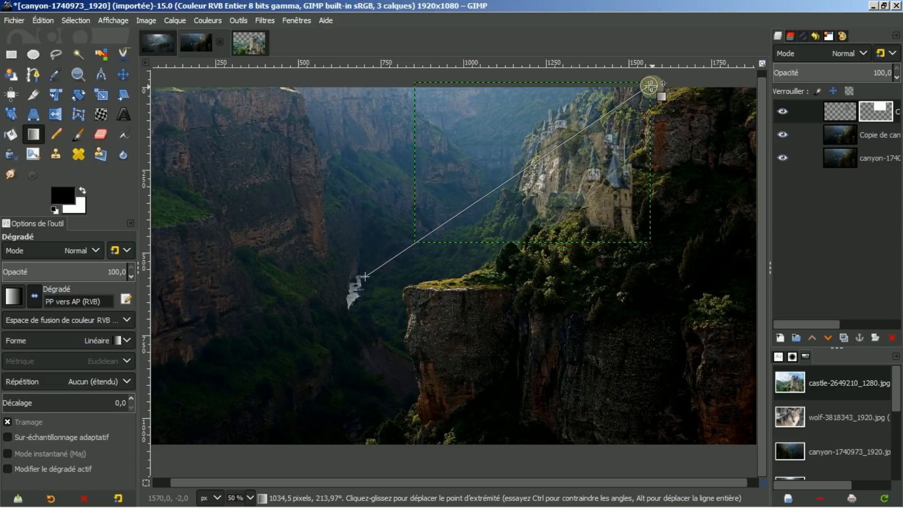
Reposition the mask gradient to run from the castle's middle at about 1332, 228 to the trees below at about 1360, 580, and apply it.
left_click_drag(650, 85, 509, 192)
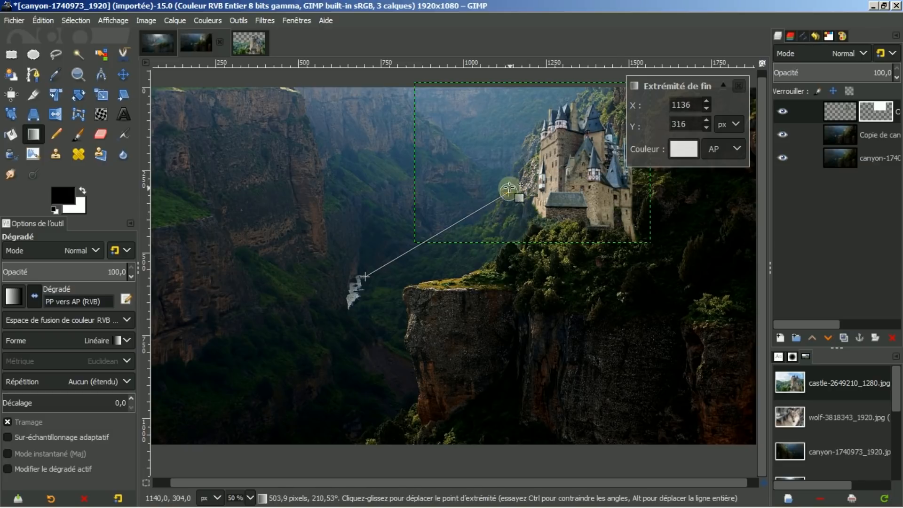
left_click_drag(509, 192, 572, 162)
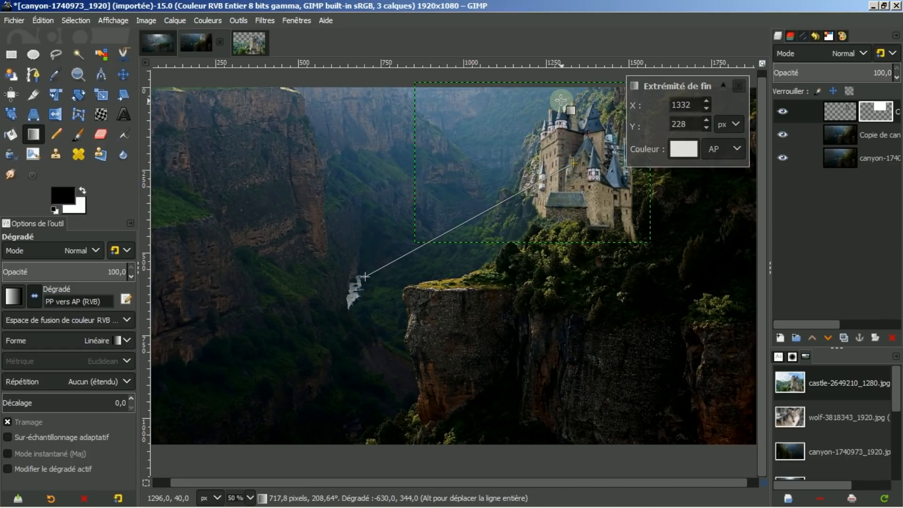
left_click_drag(367, 277, 586, 282)
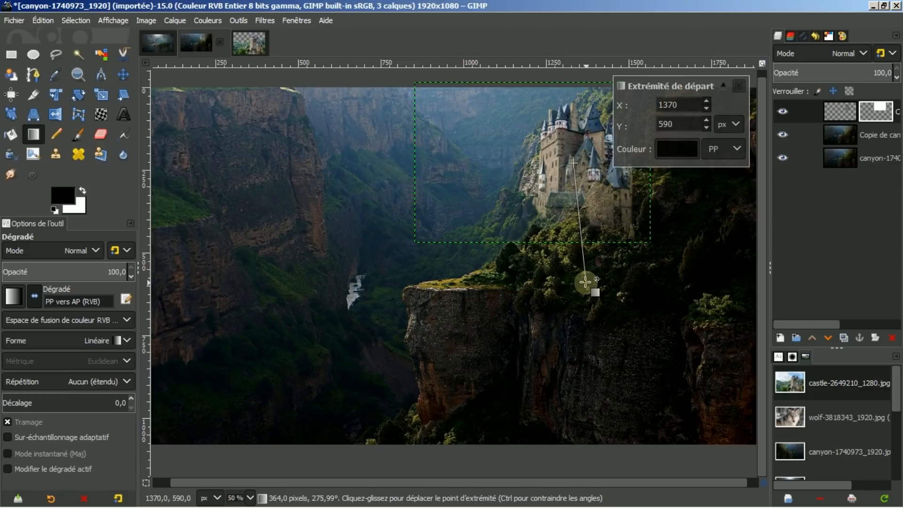
left_click_drag(586, 282, 583, 282)
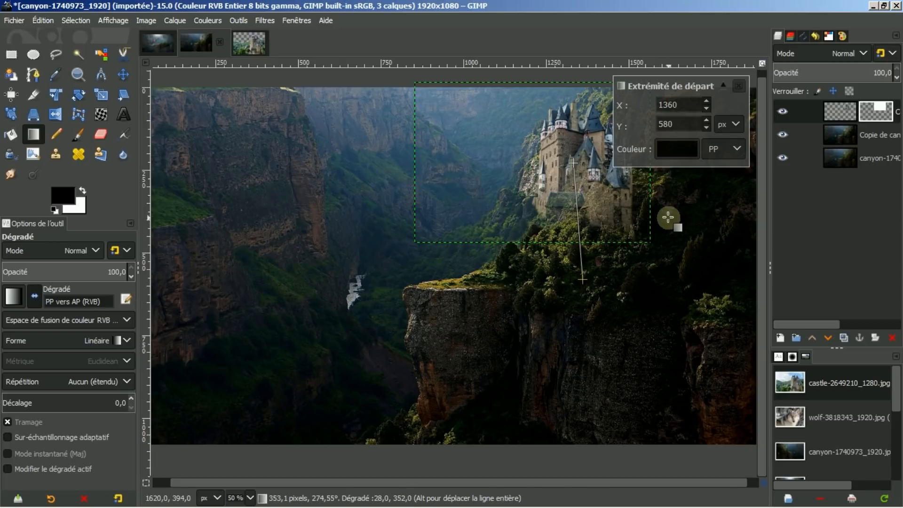
key("Return")
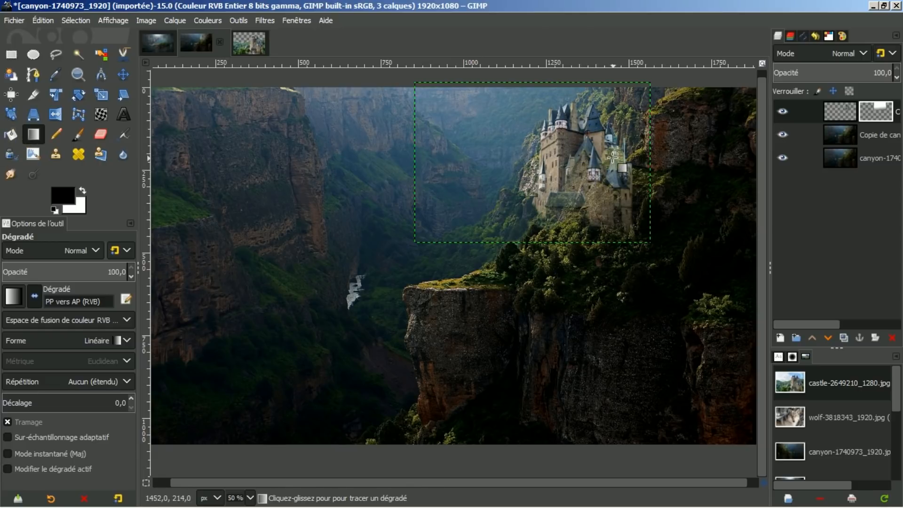
Enlarge the castle layer to the image dimensions and apply its layer mask.
left_click(837, 112)
right_click(837, 113)
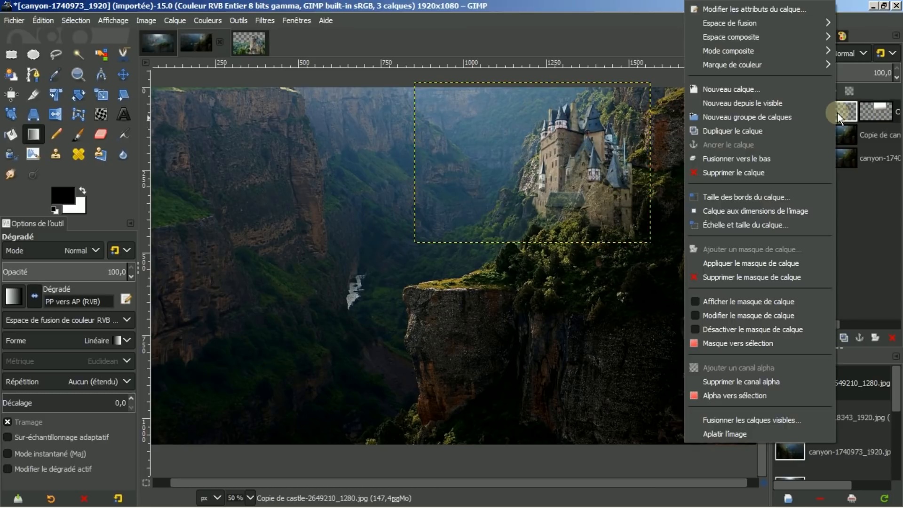
left_click(752, 211)
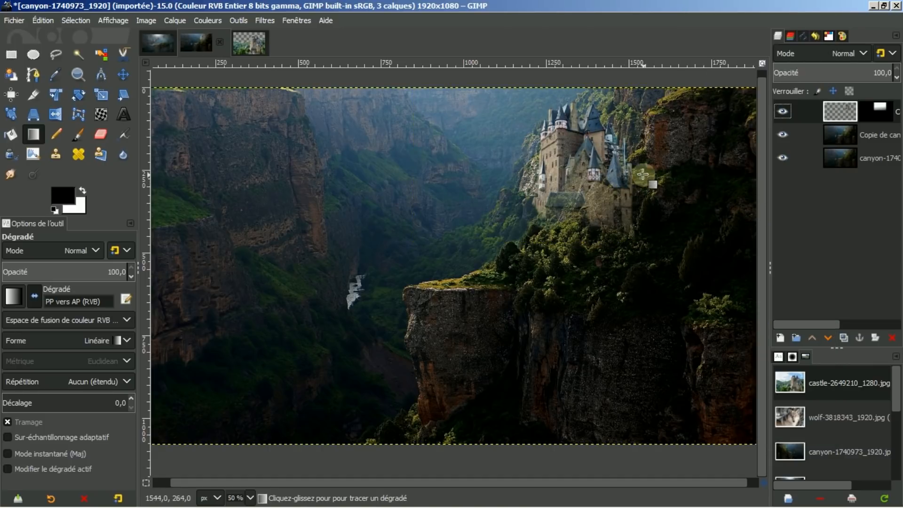
right_click(836, 112)
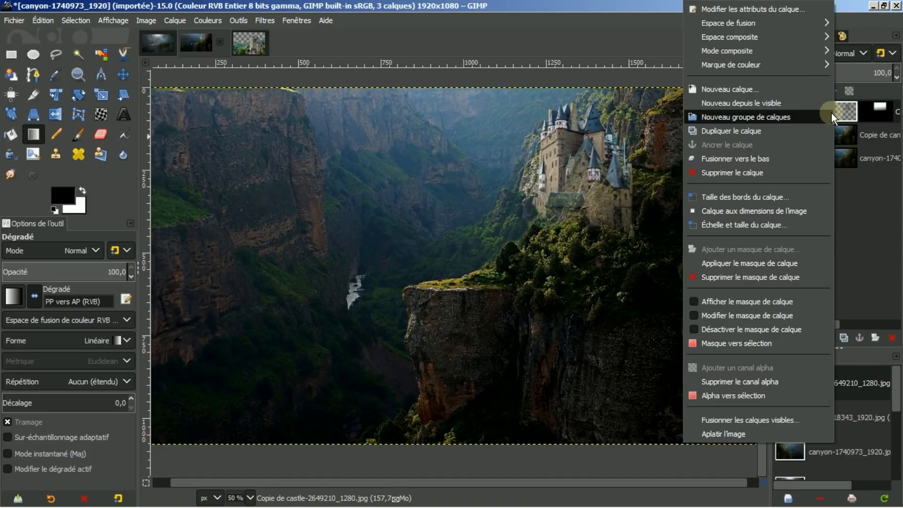
left_click(731, 263)
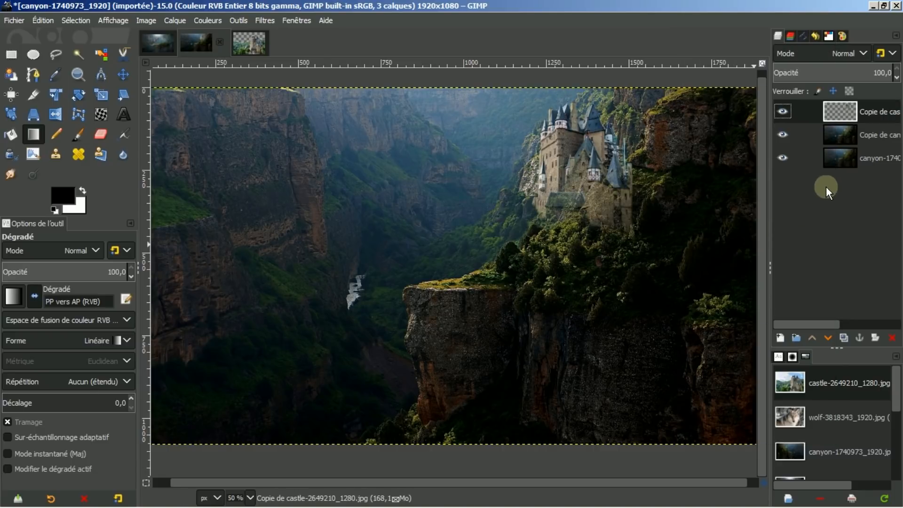
Darken the castle layer with Curves by pulling the middle of the Value curve slightly down.
left_click(852, 117)
left_click(207, 20)
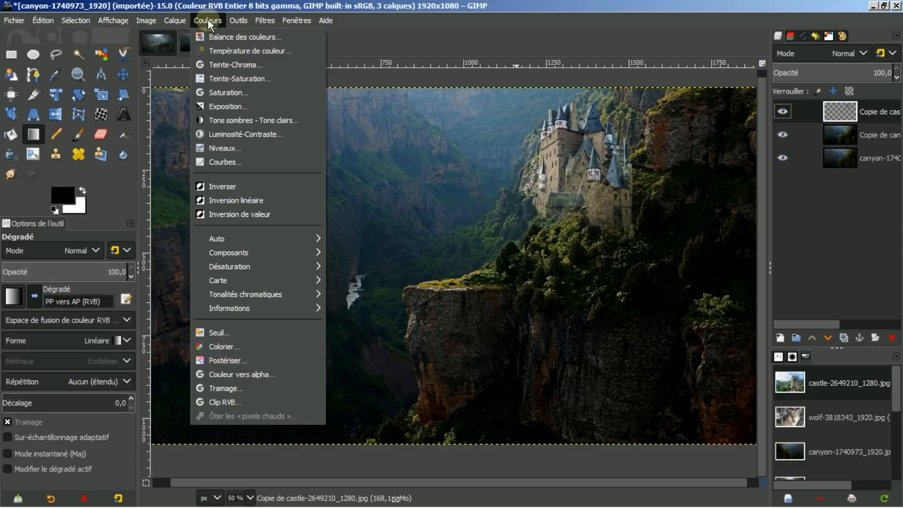
left_click(214, 162)
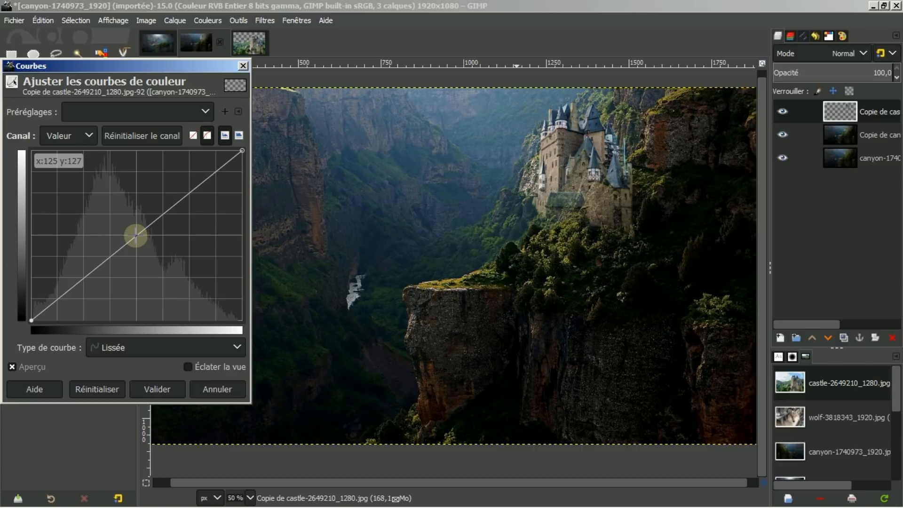
left_click_drag(135, 235, 151, 248)
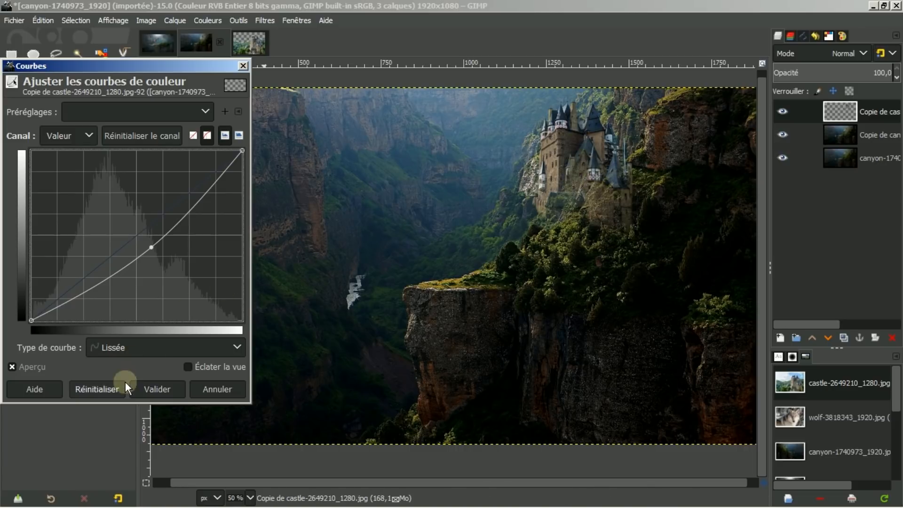
left_click(157, 387)
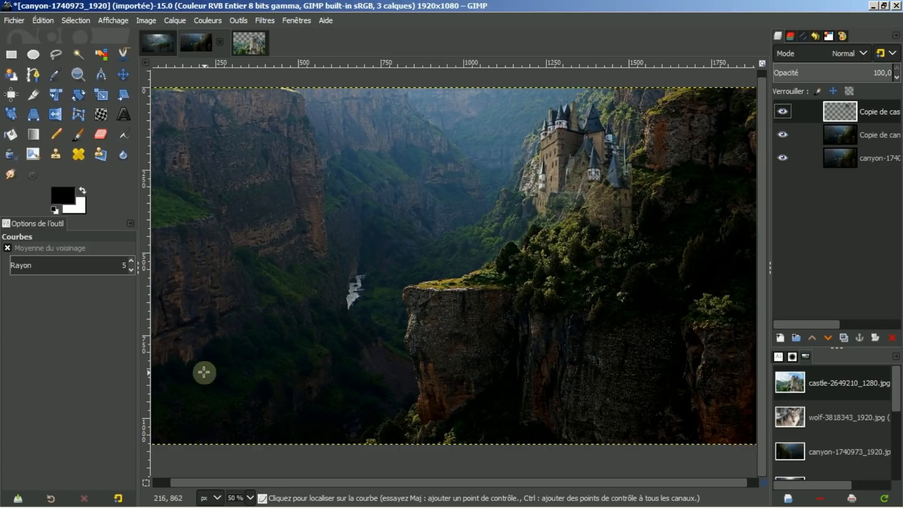
Open the second castle photo, castle-2694027_1280.jpg, from the document history.
scroll(875, 410, "down", 5)
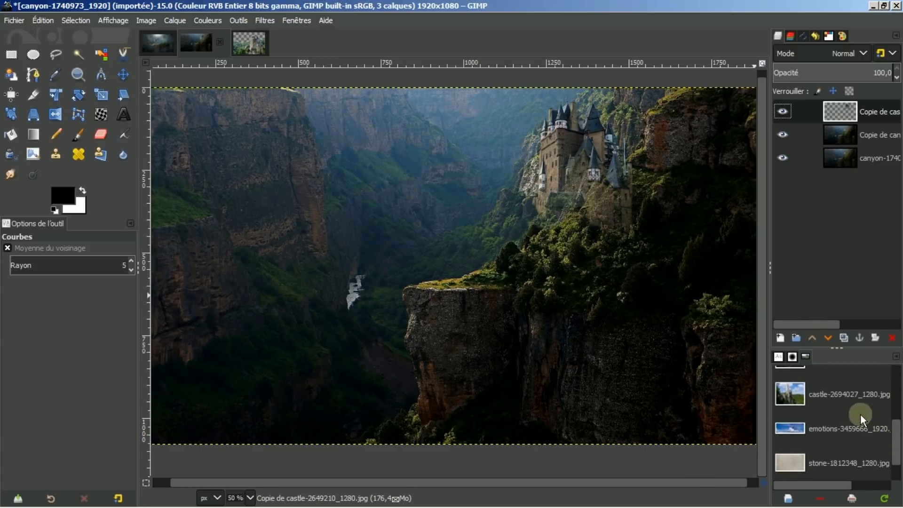
left_click(837, 393)
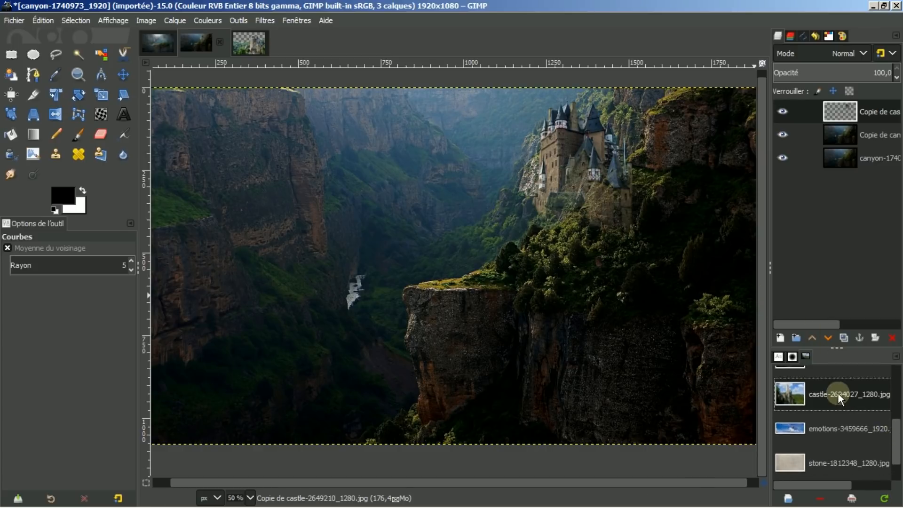
left_click(790, 498)
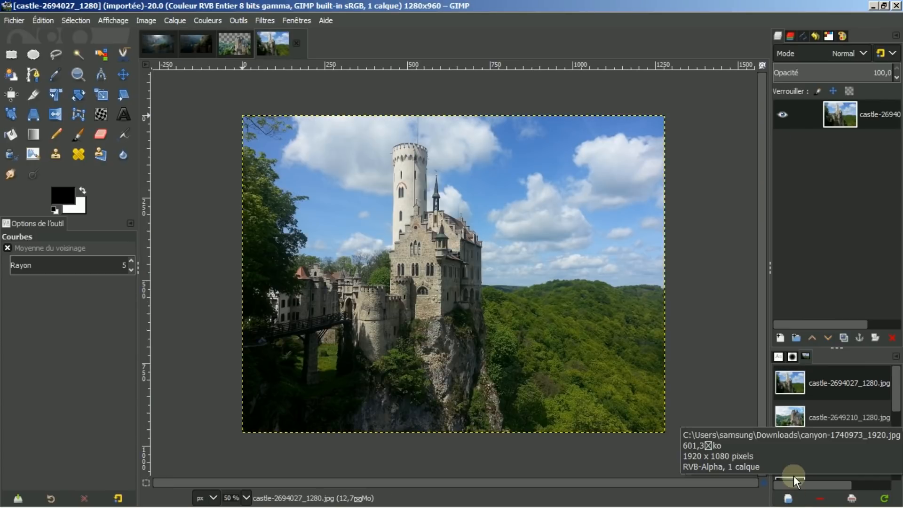
Import the path from Chateau vallée2.svg into the second castle photo.
left_click(804, 37)
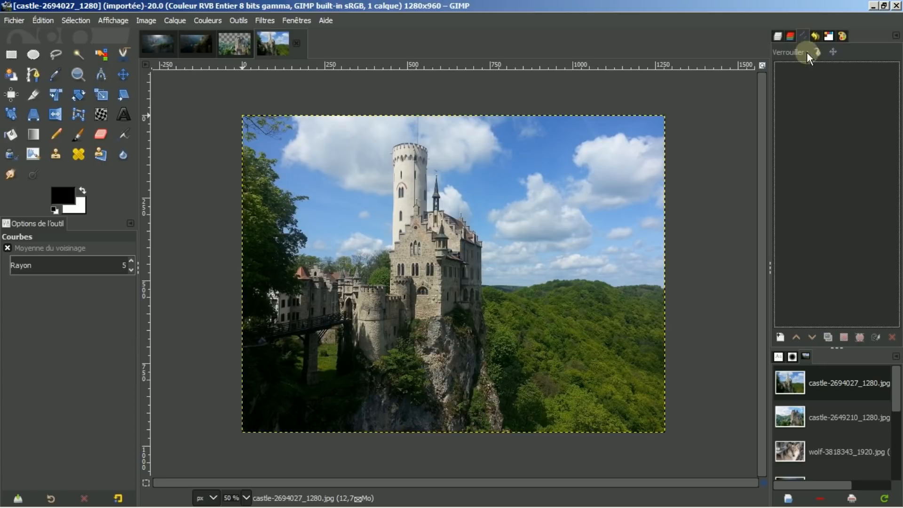
right_click(809, 131)
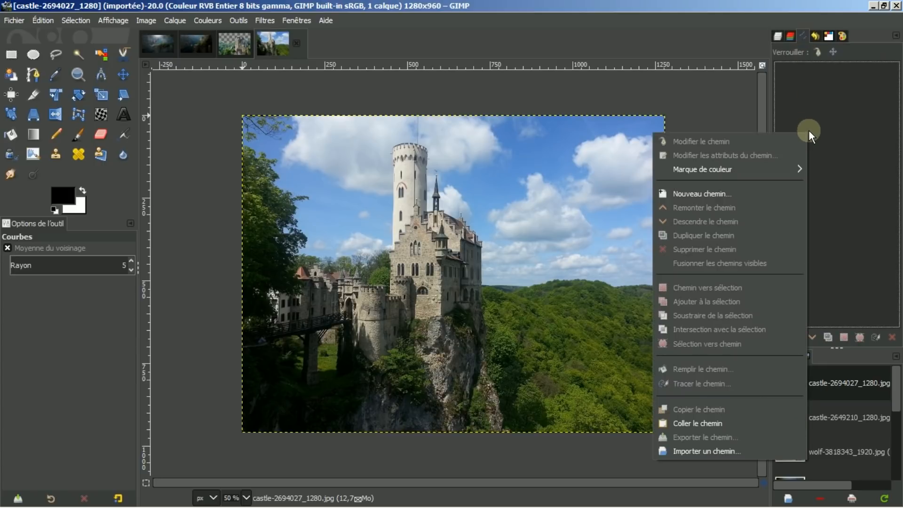
left_click(727, 451)
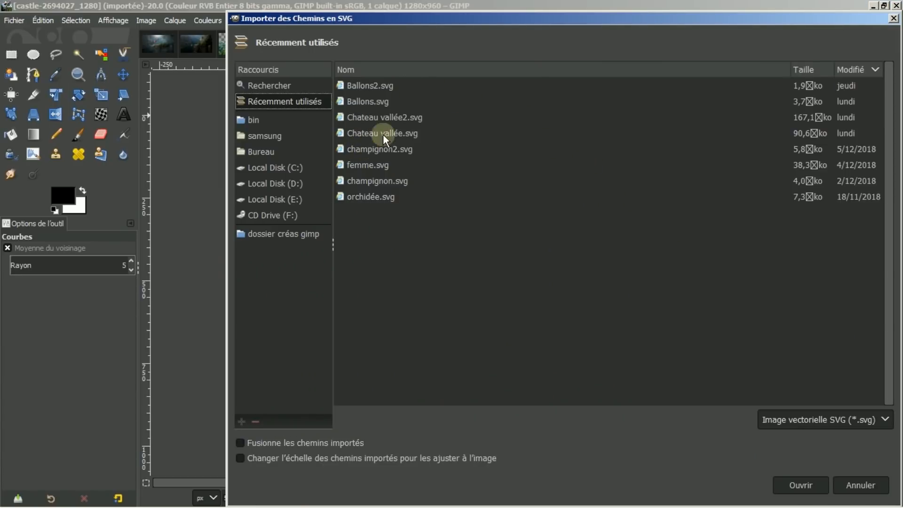
left_click(396, 120)
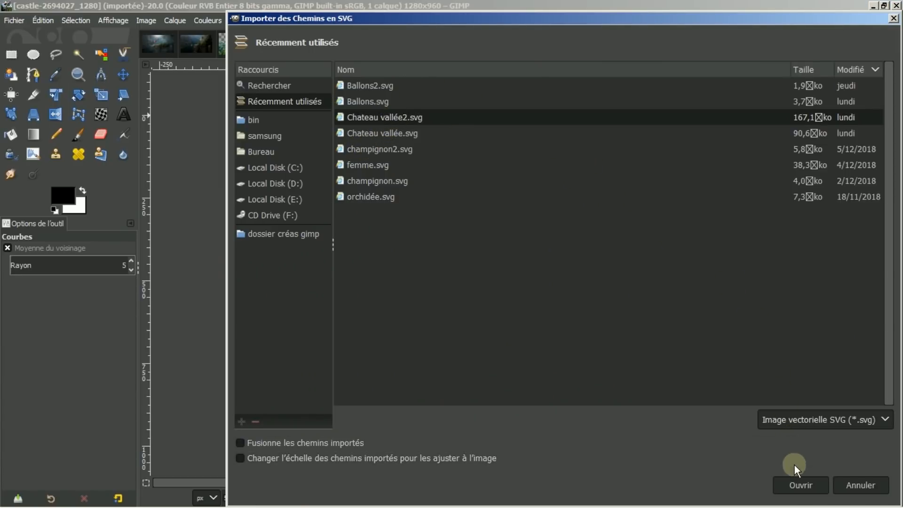
left_click(798, 484)
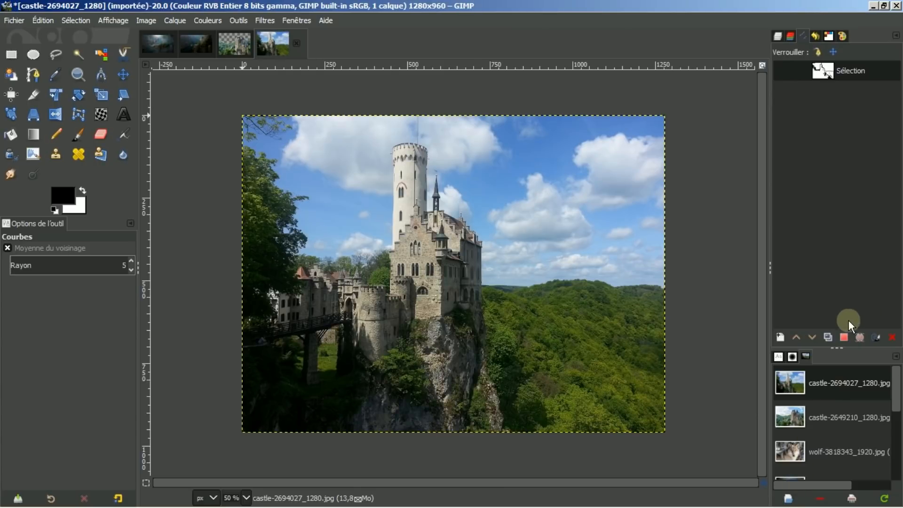
Convert the imported path to a selection, invert it and delete the sky around the second castle.
left_click(845, 337)
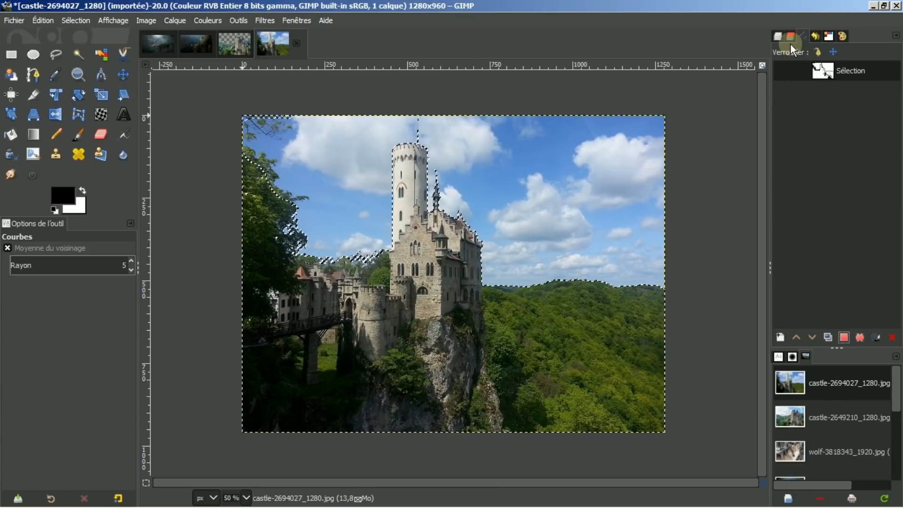
left_click(778, 36)
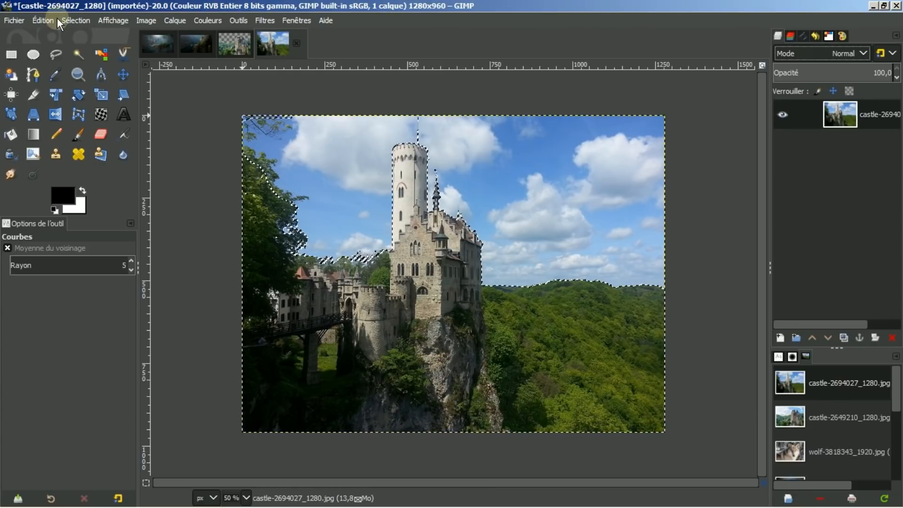
left_click(73, 21)
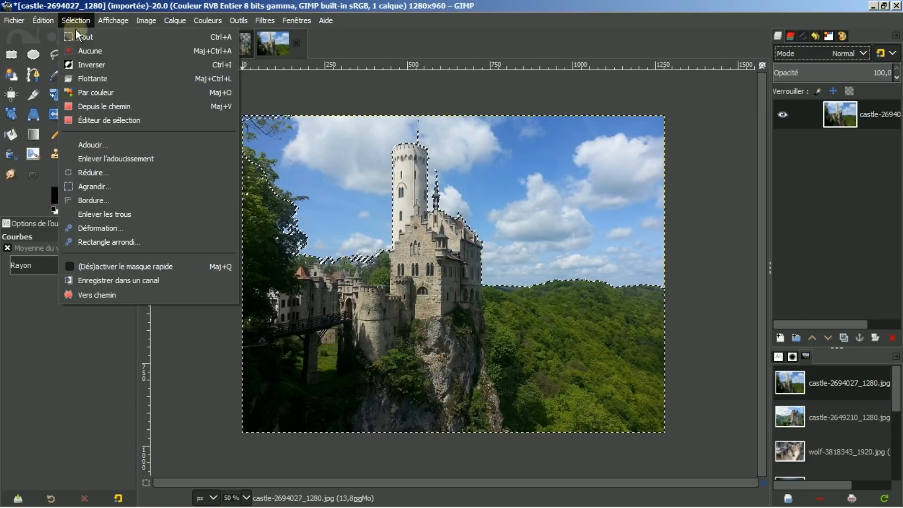
left_click(84, 65)
key("Delete")
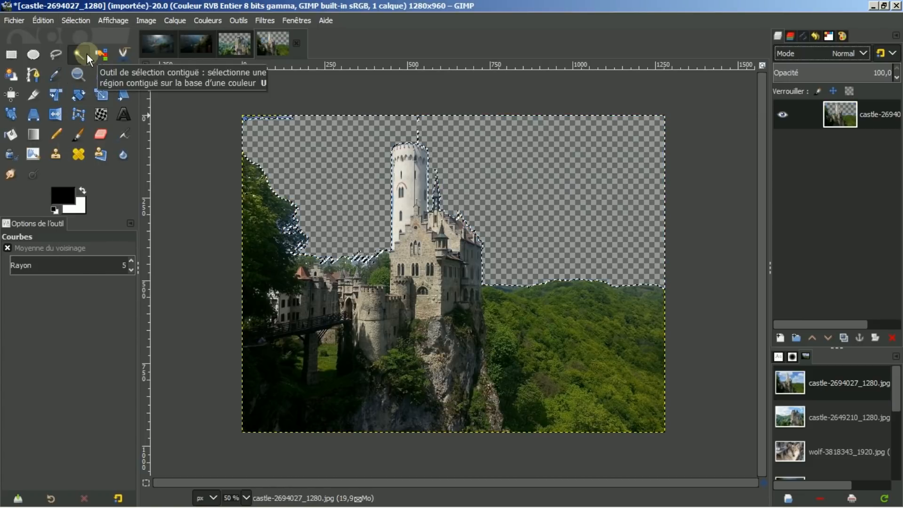
Remove the selection and copy the cut-out second castle layer.
left_click(73, 21)
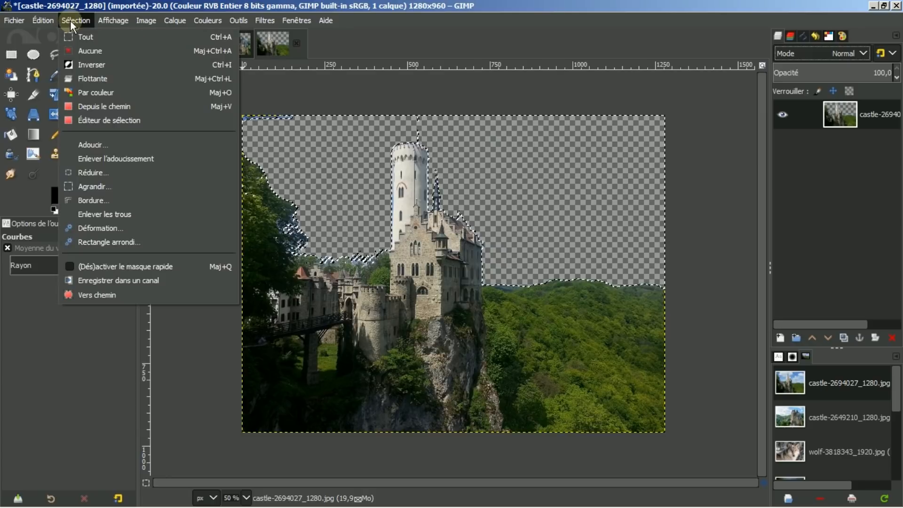
left_click(79, 51)
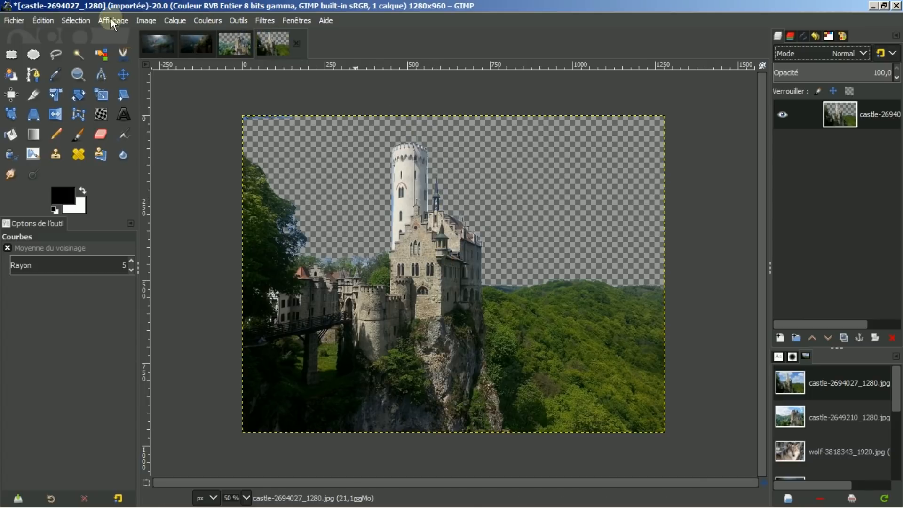
left_click(40, 20)
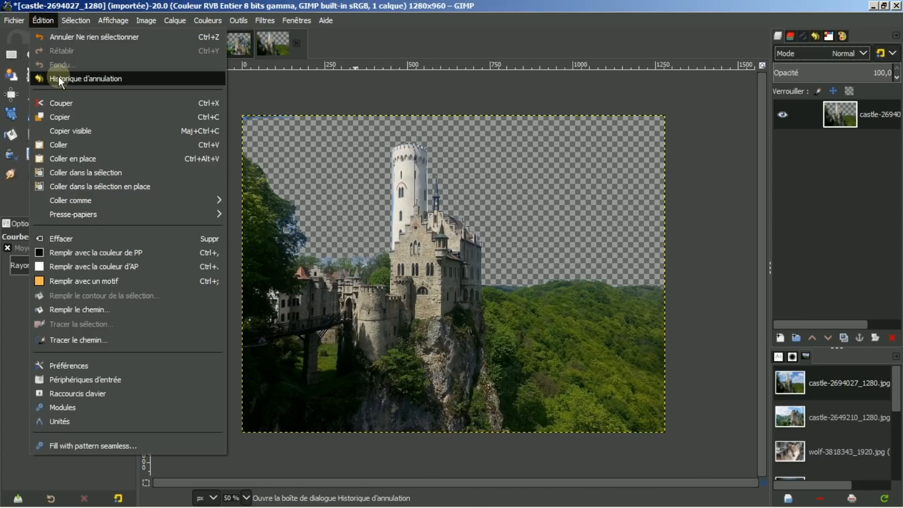
left_click(66, 116)
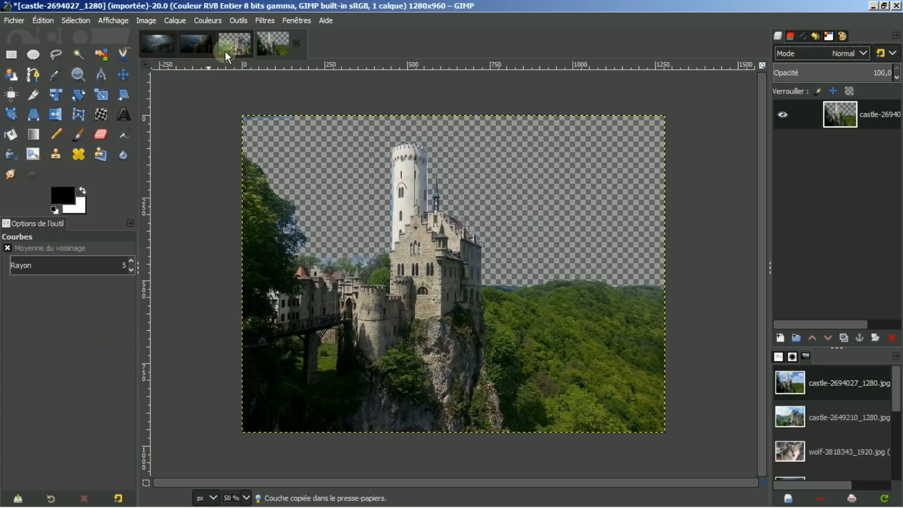
Paste the cut-out second castle into the canyon image and turn the floating selection into a new layer.
left_click(200, 43)
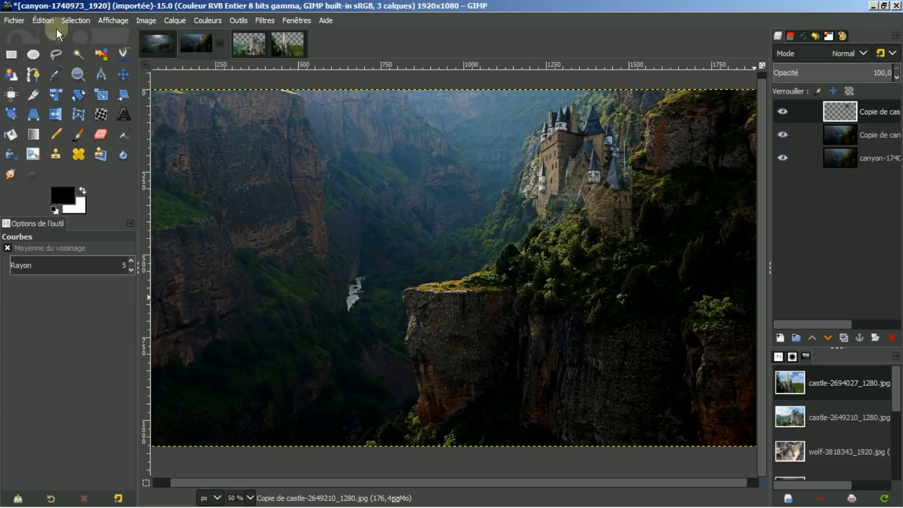
left_click(44, 20)
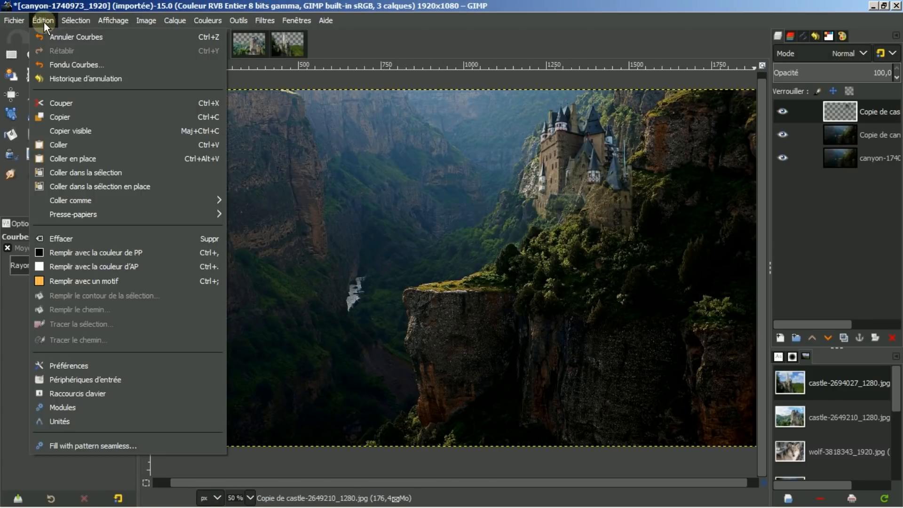
left_click(61, 144)
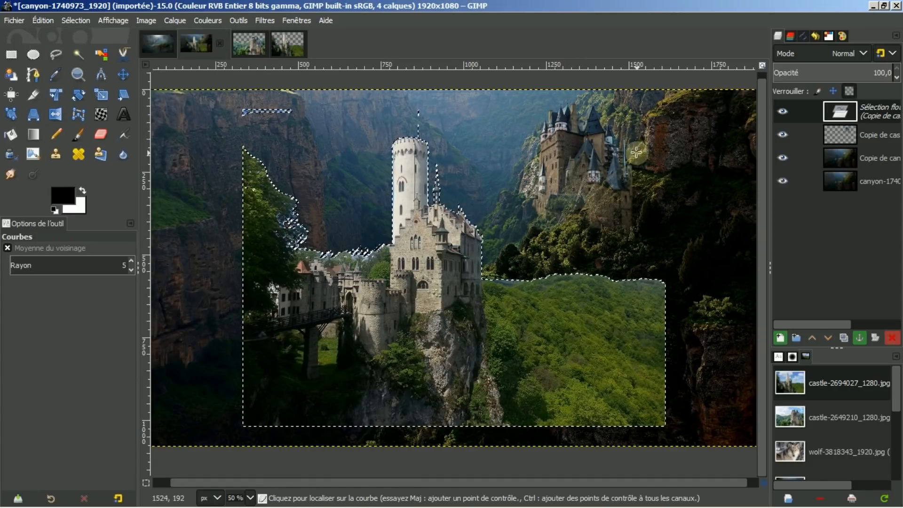
left_click(781, 337)
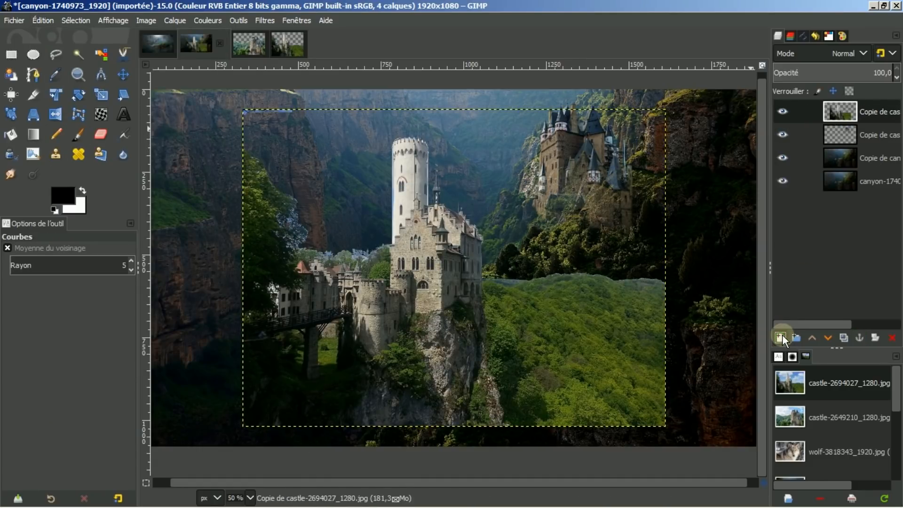
Close the castle-2694027_1280 and castle-2649210_1280 images, discarding their changes.
left_click(289, 43)
left_click(297, 45)
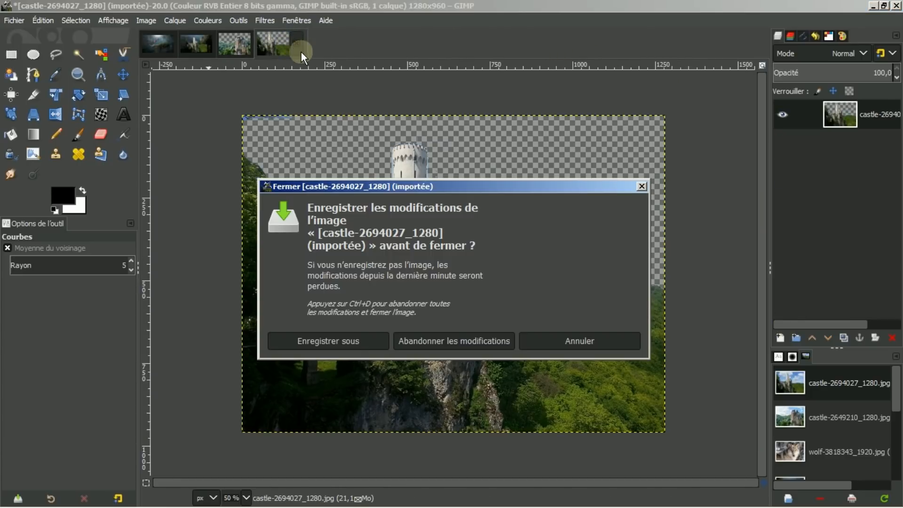
left_click(442, 343)
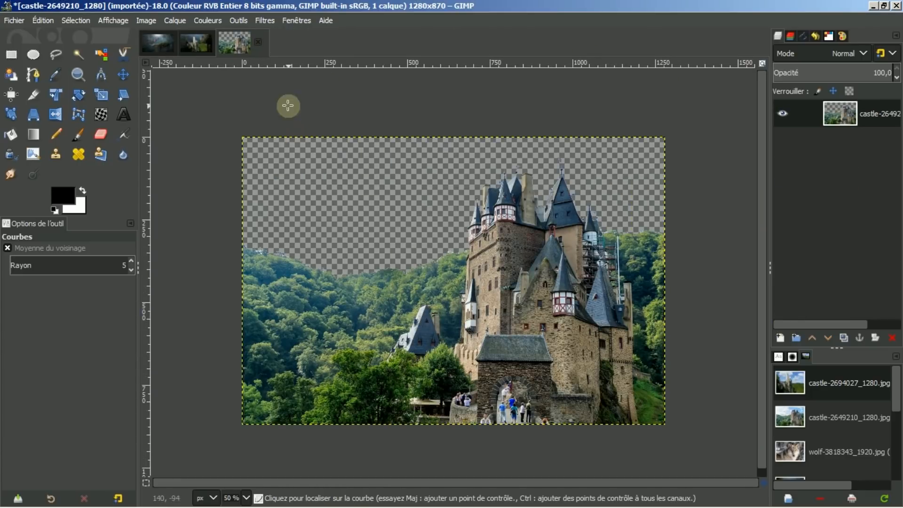
left_click(258, 44)
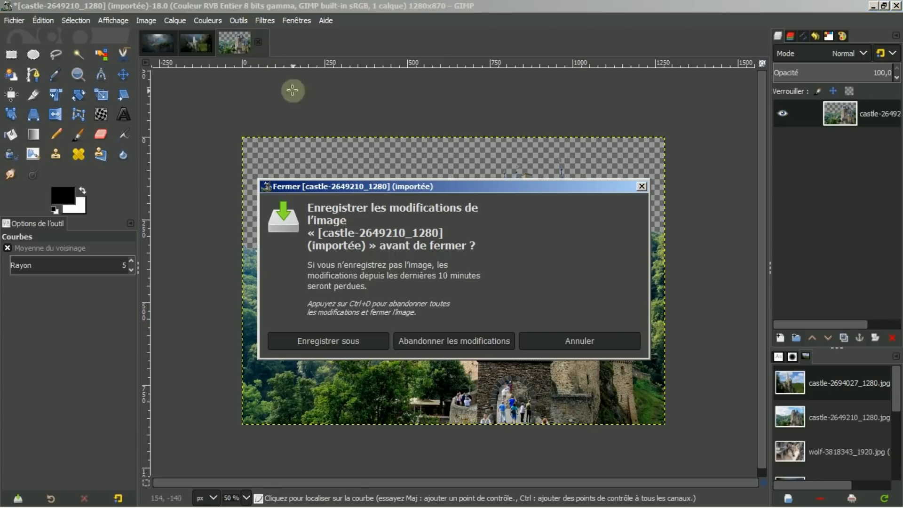
left_click(451, 340)
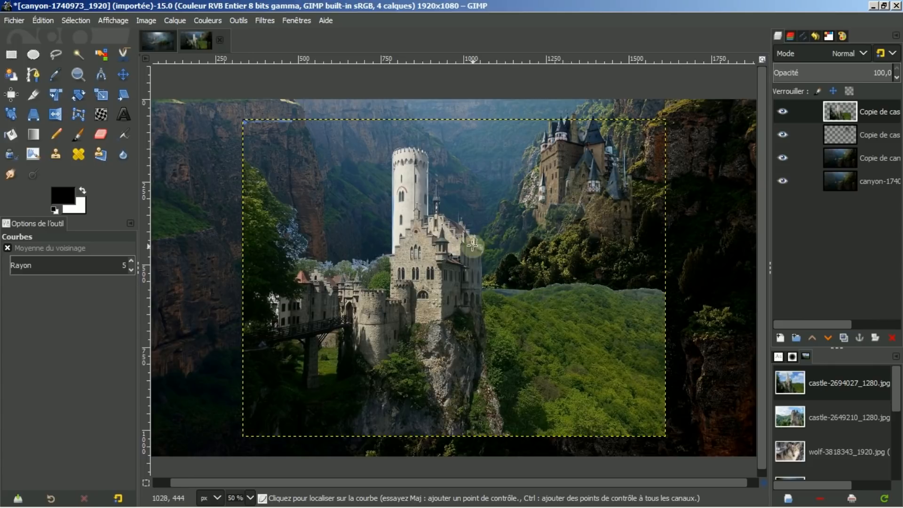
Erase the green hillside right of the second castle and the dark trees on its left, reducing the eraser size to 112.35.
left_click(101, 134)
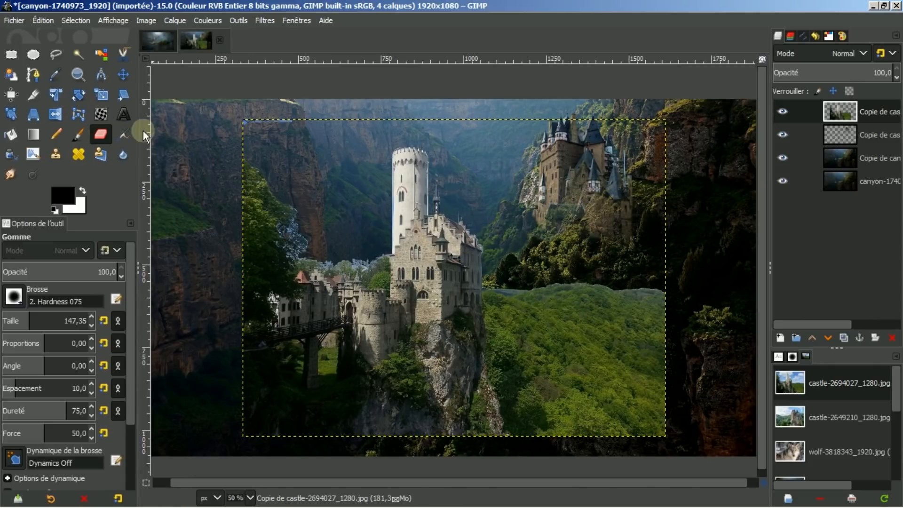
key("bracketleft")
key("bracketleft")
key("bracketleft")
key("bracketleft")
key("bracketleft")
key("bracketleft")
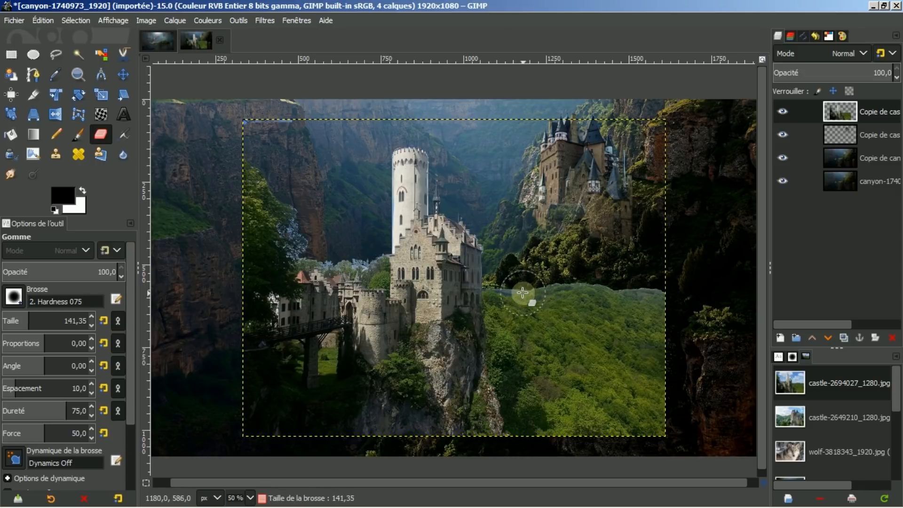
mouse_move(524, 291)
left_mouse_down()
mouse_move(520, 306)
mouse_move(510, 291)
left_mouse_up()
key("bracketleft")
key("bracketleft")
key("bracketleft")
key("bracketleft")
key("bracketleft")
key("bracketleft")
key("bracketleft")
key("bracketleft")
key("bracketleft")
key("bracketleft")
key("bracketleft")
key("bracketleft")
key("bracketleft")
key("bracketleft")
key("bracketleft")
key("bracketleft")
key("bracketleft")
key("bracketleft")
key("bracketleft")
key("bracketleft")
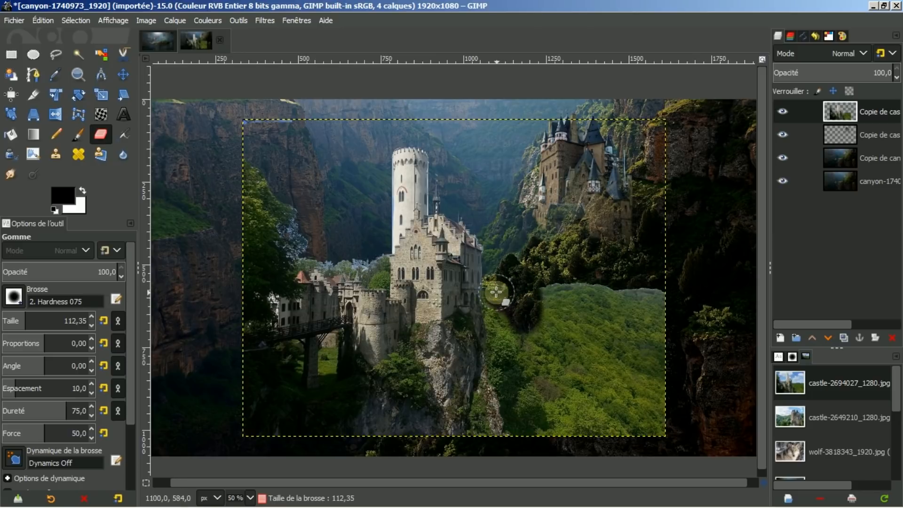
mouse_move(499, 319)
left_mouse_down()
mouse_move(481, 420)
mouse_move(483, 439)
mouse_move(494, 410)
mouse_move(499, 445)
mouse_move(521, 323)
mouse_move(543, 324)
mouse_move(530, 455)
mouse_move(516, 427)
mouse_move(528, 340)
mouse_move(548, 377)
mouse_move(576, 264)
mouse_move(563, 430)
mouse_move(581, 311)
mouse_move(598, 334)
mouse_move(598, 447)
mouse_move(590, 331)
mouse_move(581, 433)
mouse_move(634, 252)
mouse_move(634, 408)
mouse_move(631, 307)
mouse_move(623, 399)
mouse_move(617, 329)
mouse_move(623, 415)
mouse_move(653, 278)
mouse_move(652, 386)
left_mouse_up()
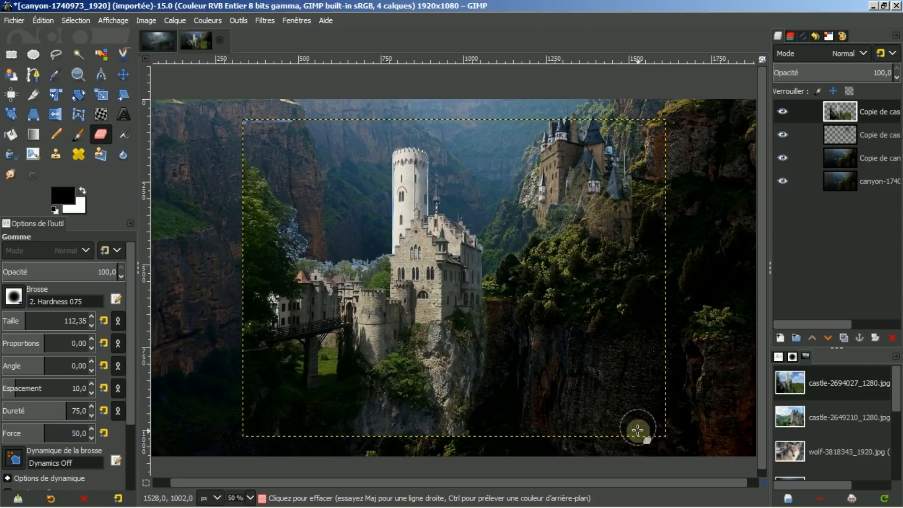
mouse_move(322, 181)
left_mouse_down()
mouse_move(260, 163)
mouse_move(265, 211)
mouse_move(263, 178)
mouse_move(249, 245)
mouse_move(277, 208)
mouse_move(280, 253)
mouse_move(290, 253)
mouse_move(293, 235)
mouse_move(286, 340)
mouse_move(270, 252)
mouse_move(261, 334)
mouse_move(250, 337)
mouse_move(250, 389)
mouse_move(258, 394)
mouse_move(262, 345)
mouse_move(268, 422)
mouse_move(285, 358)
mouse_move(293, 432)
mouse_move(296, 255)
mouse_move(291, 316)
left_mouse_up()
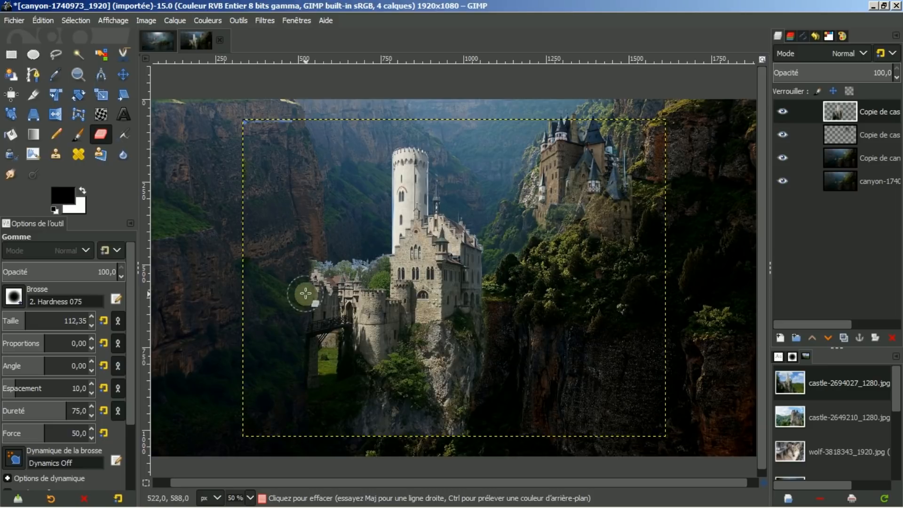
Erase the trees behind the castle's low walls and a gap between the gatehouse and the round tower, reducing the eraser size to 39.35.
scroll(325, 257, "up", 2)
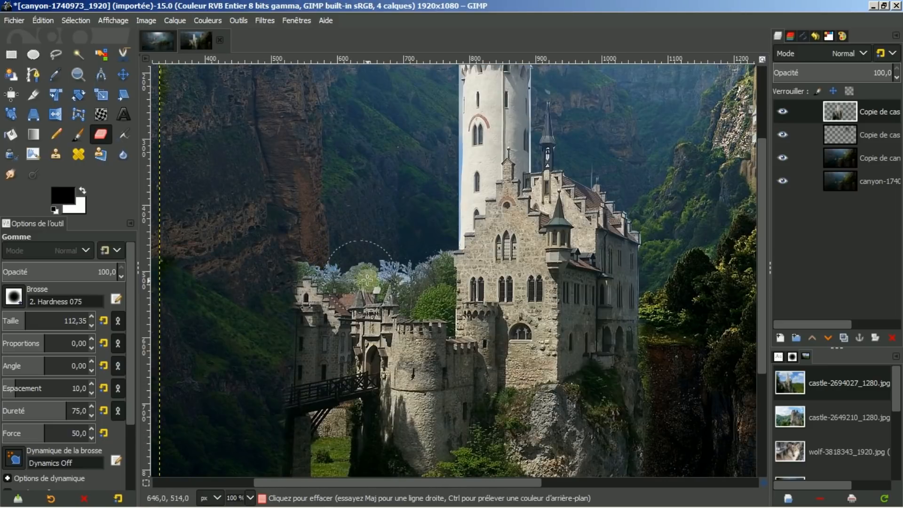
key("bracketleft")
key("bracketleft")
key("bracketleft")
key("bracketleft")
key("bracketleft")
key("bracketleft")
key("bracketleft")
key("bracketleft")
key("bracketleft")
key("bracketleft")
key("bracketleft")
key("bracketleft")
key("bracketleft")
key("bracketleft")
key("bracketleft")
key("bracketleft")
key("bracketleft")
key("bracketleft")
key("bracketleft")
key("bracketleft")
key("bracketleft")
key("bracketleft")
key("bracketleft")
key("bracketleft")
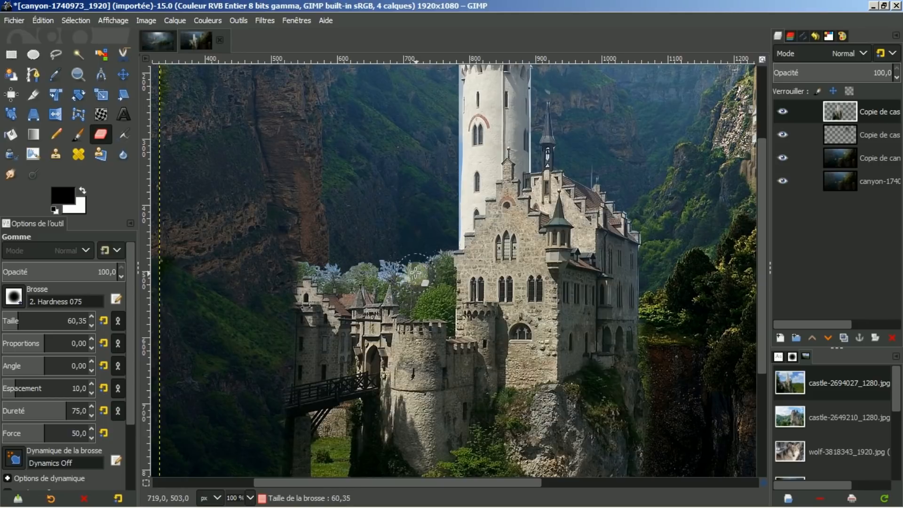
left_click_drag(427, 277, 438, 259)
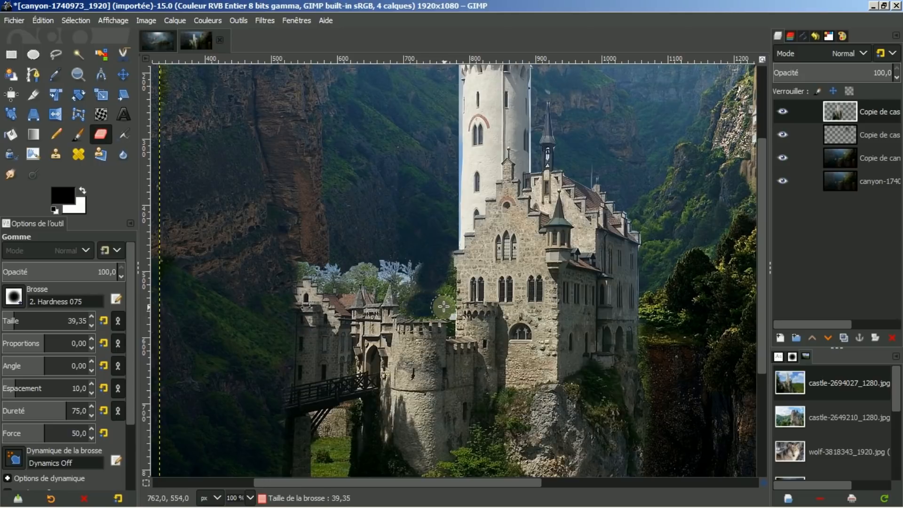
mouse_move(444, 286)
left_mouse_down()
mouse_move(386, 300)
mouse_move(407, 307)
mouse_move(383, 306)
mouse_move(419, 285)
mouse_move(381, 284)
mouse_move(421, 263)
mouse_move(366, 275)
mouse_move(389, 267)
mouse_move(368, 288)
left_mouse_up()
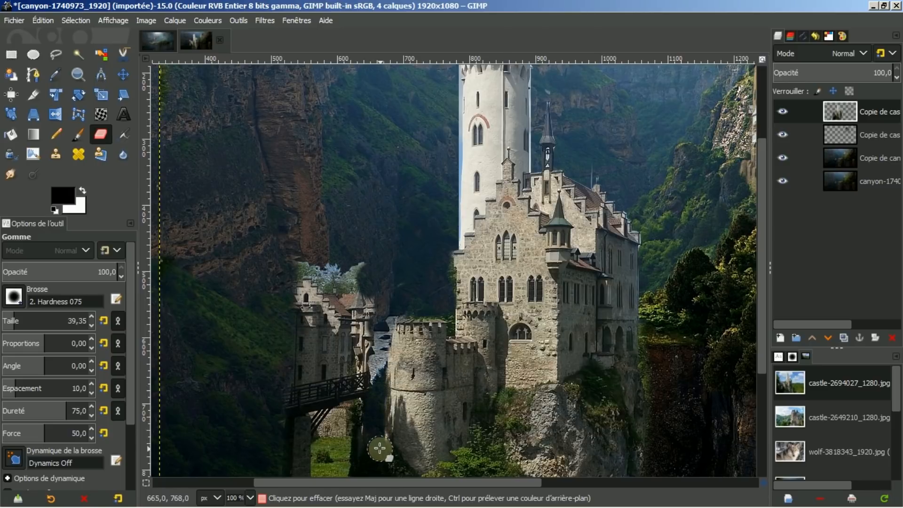
Erase the rock and shrubs beneath the round tower along a diagonal down to the lower edge of the castle layer.
left_click_drag(760, 326, 755, 407)
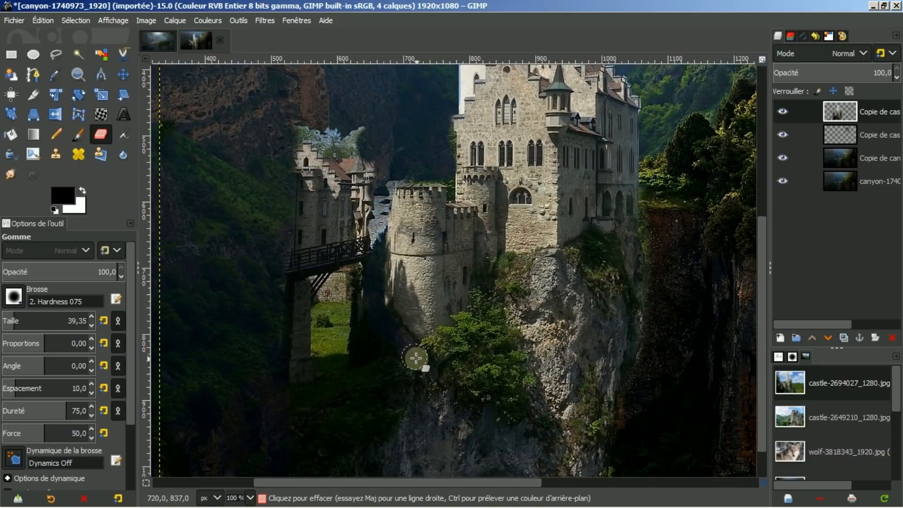
left_click_drag(426, 366, 482, 405)
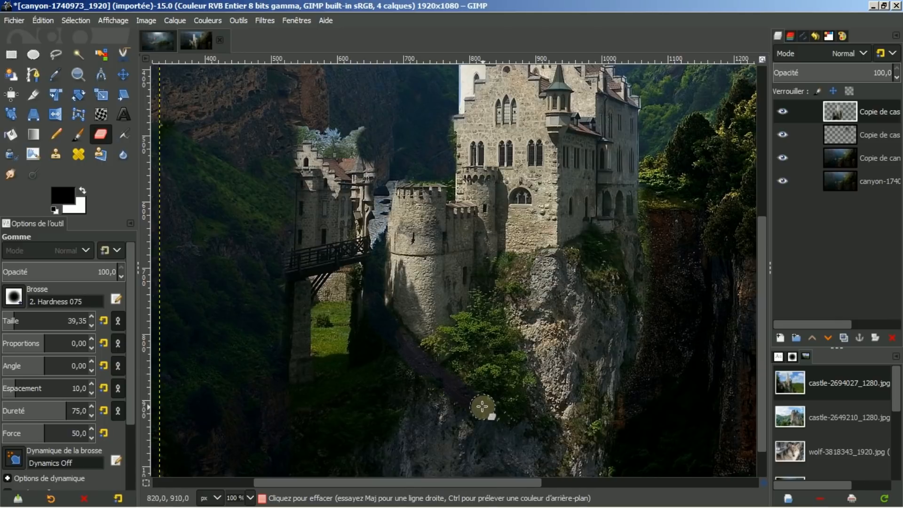
left_click_drag(762, 314, 764, 353)
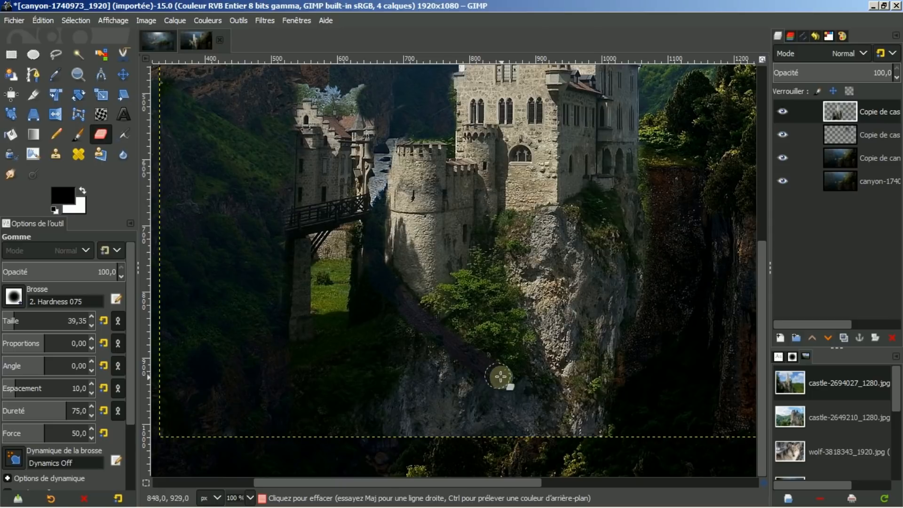
left_click_drag(544, 406, 557, 431)
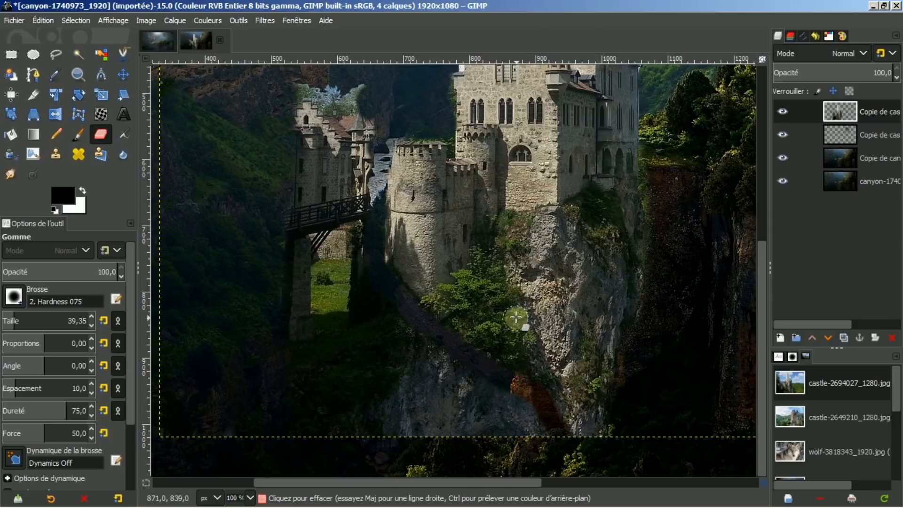
mouse_move(523, 325)
left_mouse_down()
mouse_move(537, 376)
mouse_move(499, 292)
left_mouse_up()
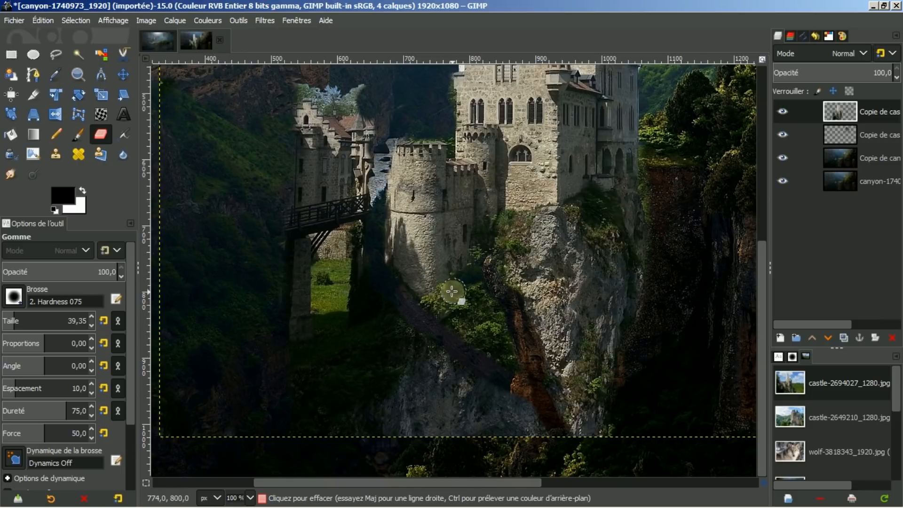
mouse_move(430, 304)
left_mouse_down()
mouse_move(445, 319)
mouse_move(470, 293)
mouse_move(482, 327)
mouse_move(494, 318)
mouse_move(504, 361)
mouse_move(508, 332)
mouse_move(507, 373)
mouse_move(466, 326)
mouse_move(460, 333)
mouse_move(481, 289)
left_mouse_up()
key("bracketleft")
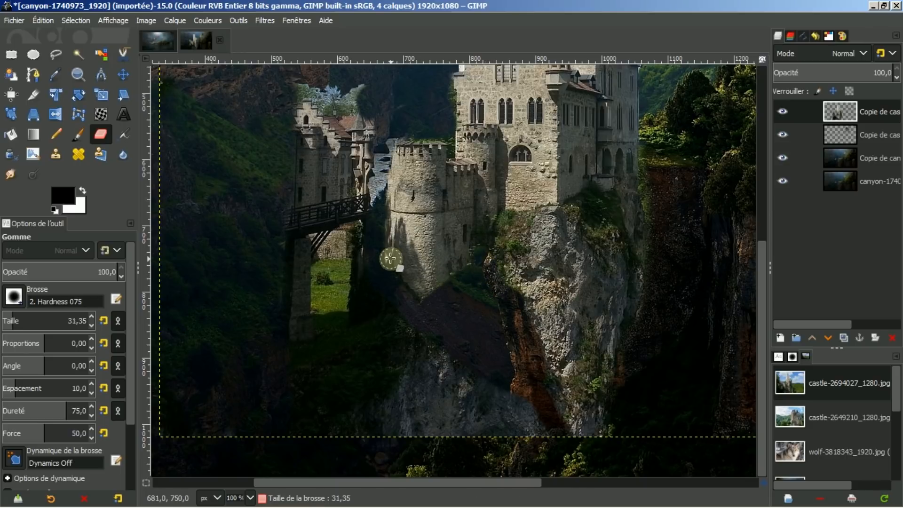
Erase the detached gatehouse and bridge with the eraser enlarged to 76.35, plus the stray sky strip in the layer's upper-left corner.
scroll(391, 262, "down", 2)
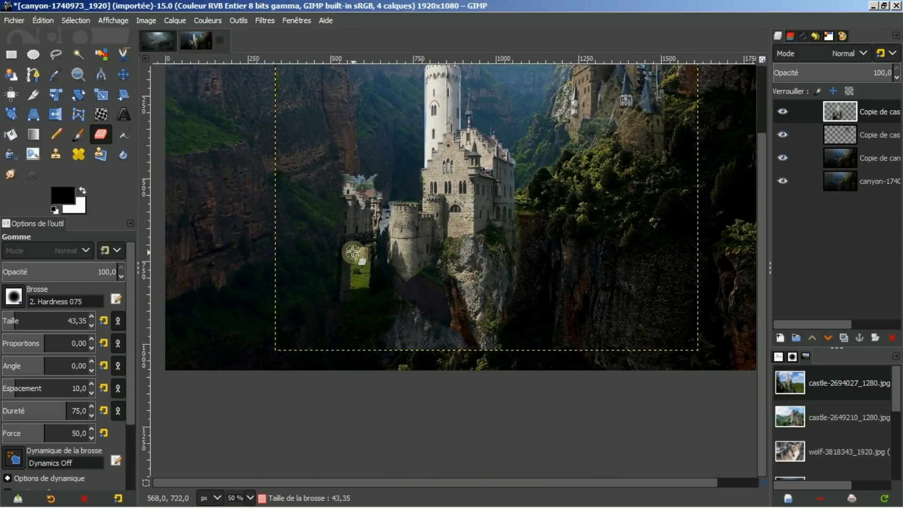
left_click_drag(356, 257, 358, 269)
scroll(352, 246, "up", 4)
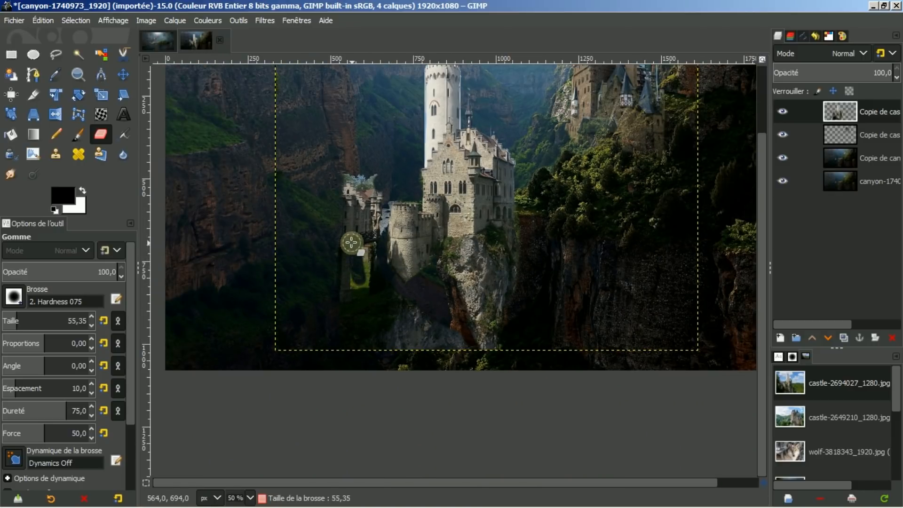
scroll(352, 227, "up", 8)
mouse_move(352, 227)
left_mouse_down()
mouse_move(366, 177)
mouse_move(360, 211)
mouse_move(370, 187)
mouse_move(370, 223)
mouse_move(374, 214)
mouse_move(375, 195)
mouse_move(355, 297)
mouse_move(352, 172)
mouse_move(345, 231)
mouse_move(376, 172)
mouse_move(336, 222)
mouse_move(332, 280)
mouse_move(356, 244)
left_mouse_up()
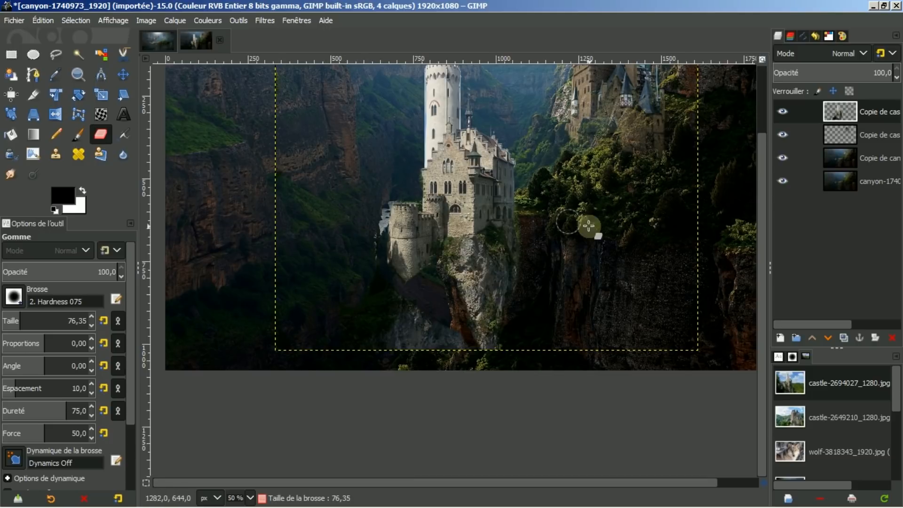
left_click_drag(760, 257, 772, 190)
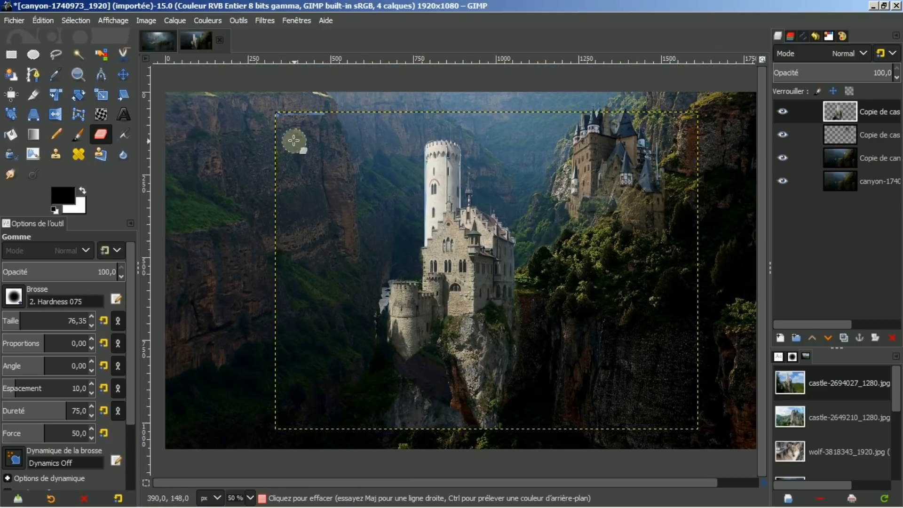
left_click_drag(282, 118, 271, 119)
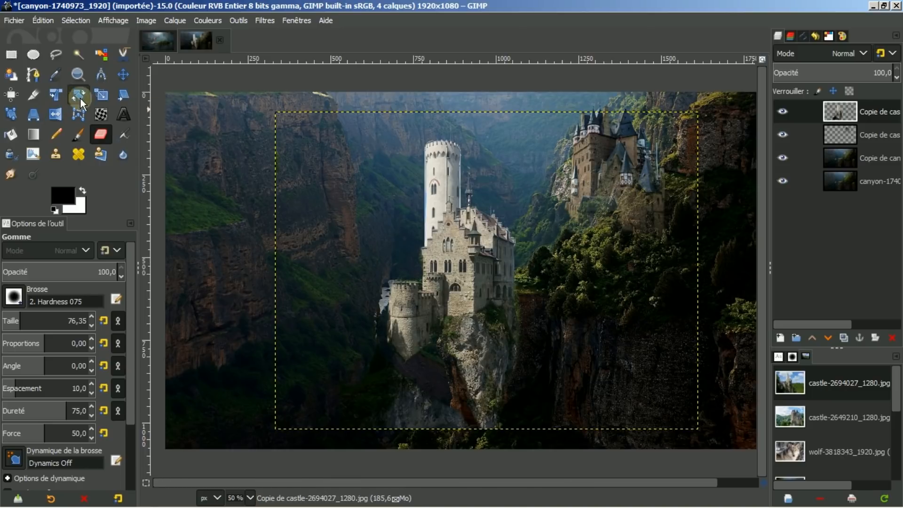
Scale the second castle layer proportionally to a width of 820 px.
left_click(103, 93)
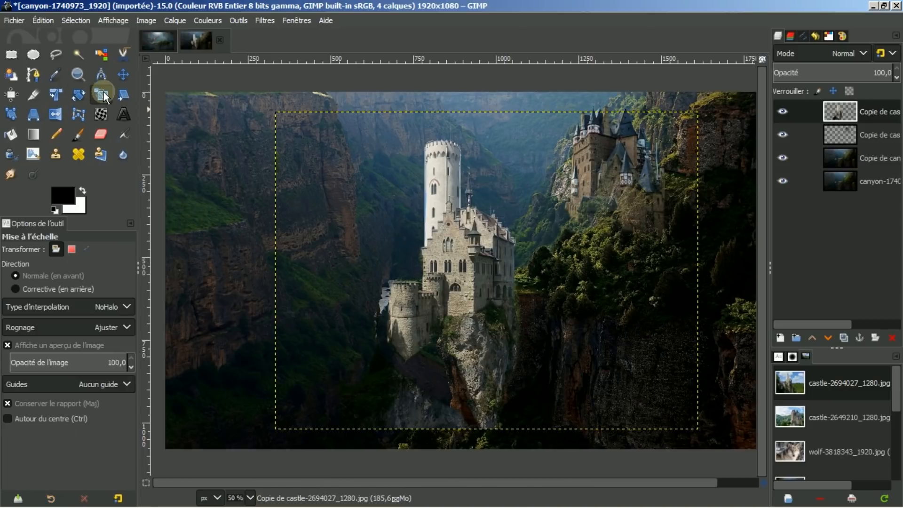
left_click(491, 231)
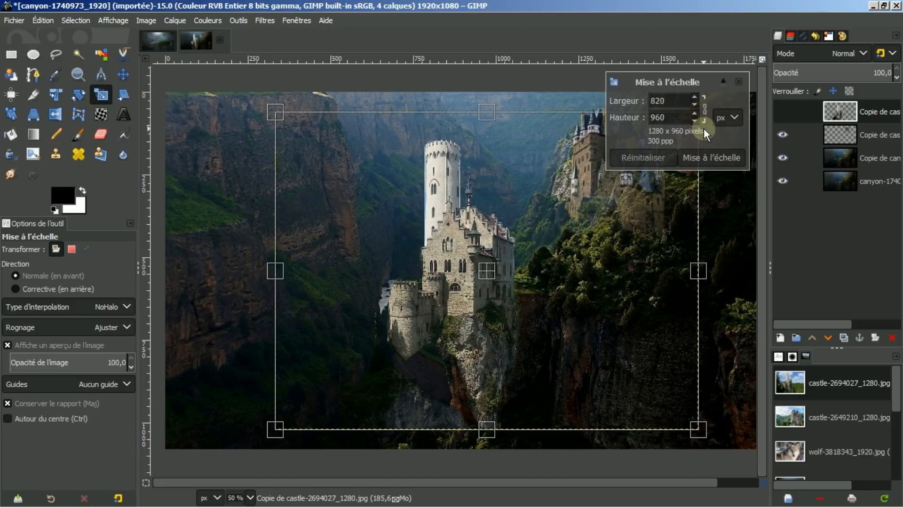
left_click(691, 156)
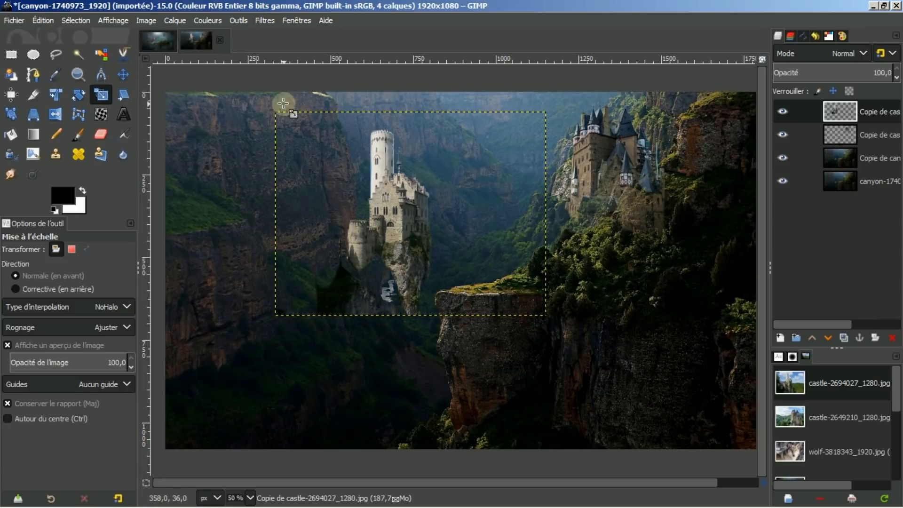
Move the scaled castle layer so its rock meets the central cliff ledge, and erase the dark remnants below its round tower.
left_click(123, 71)
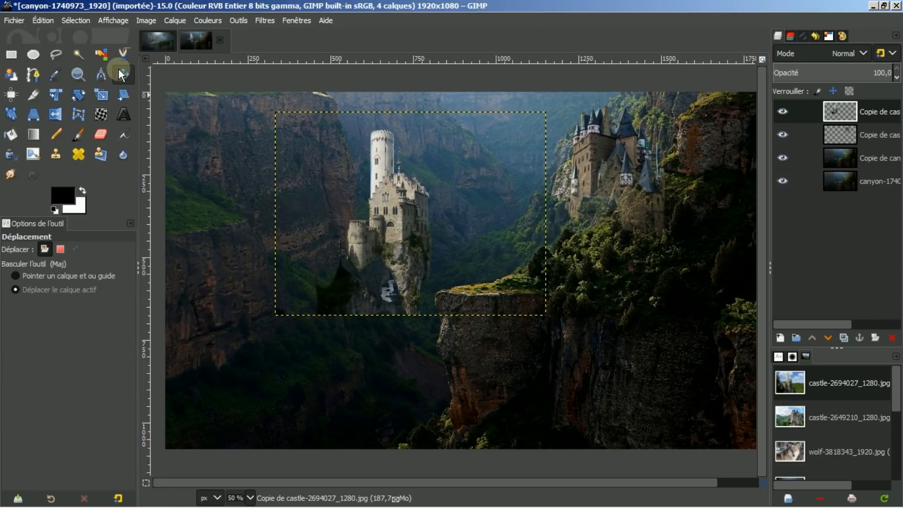
left_click_drag(332, 151, 389, 138)
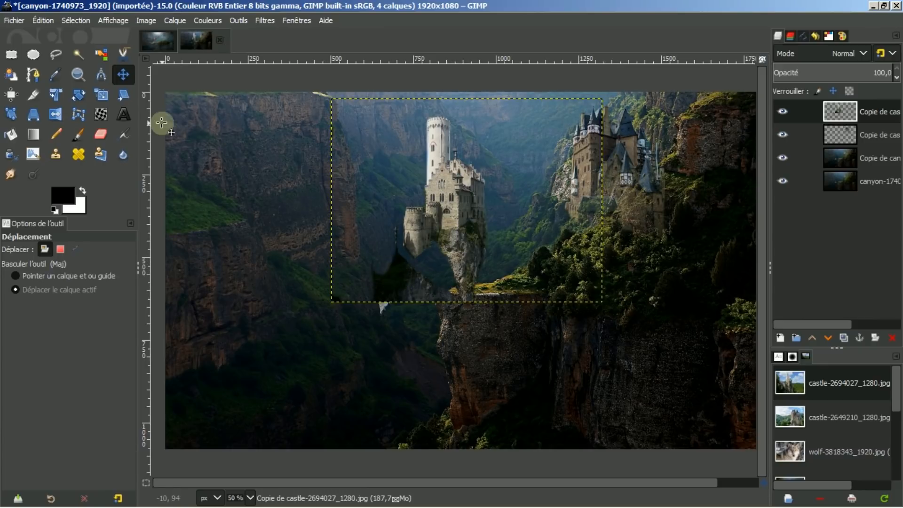
left_click(100, 136)
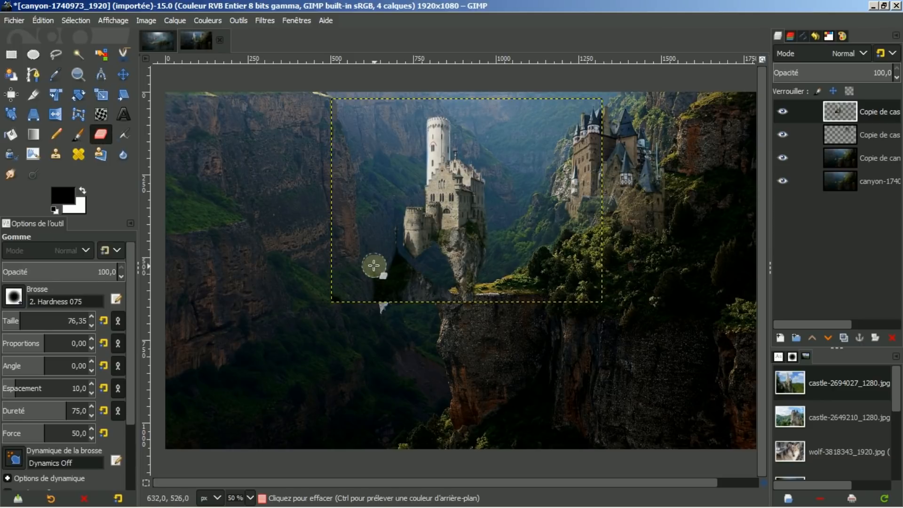
mouse_move(389, 257)
left_mouse_down()
mouse_move(415, 281)
mouse_move(367, 288)
mouse_move(369, 267)
mouse_move(362, 293)
mouse_move(402, 307)
left_mouse_up()
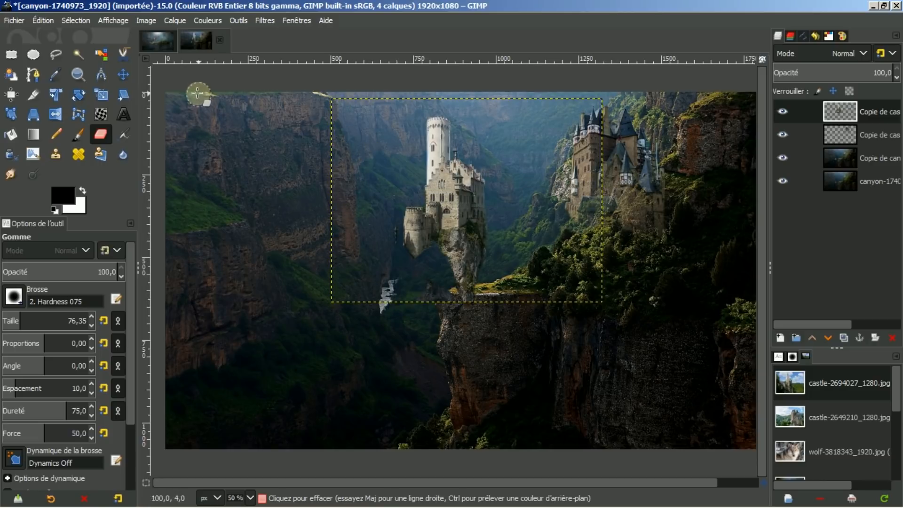
Move the white-towered castle layer onto the cliff on the valley's far side and add a white, full-opacity layer mask to it.
left_click(123, 74)
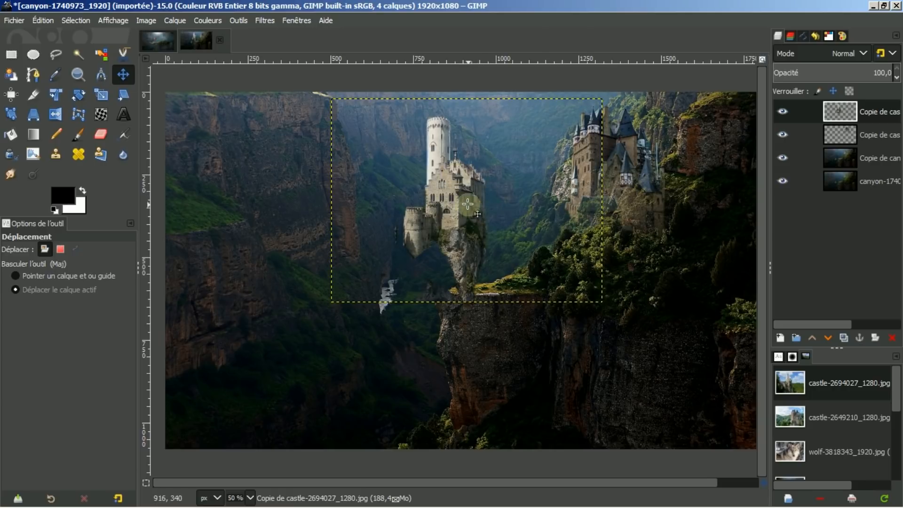
left_click_drag(470, 207, 374, 188)
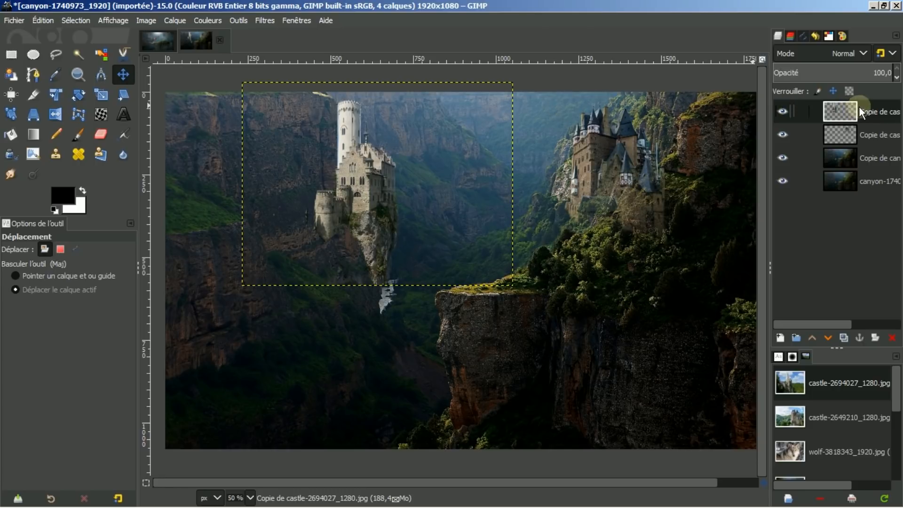
right_click(846, 114)
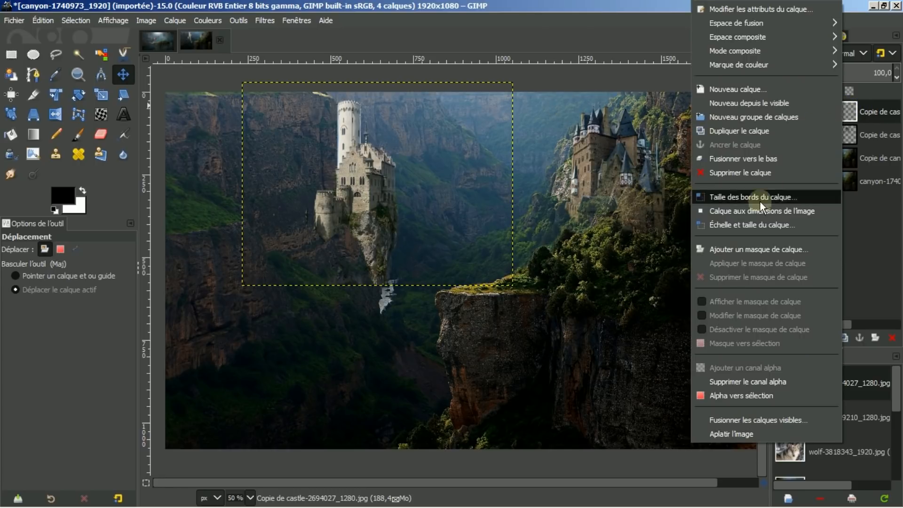
left_click(743, 250)
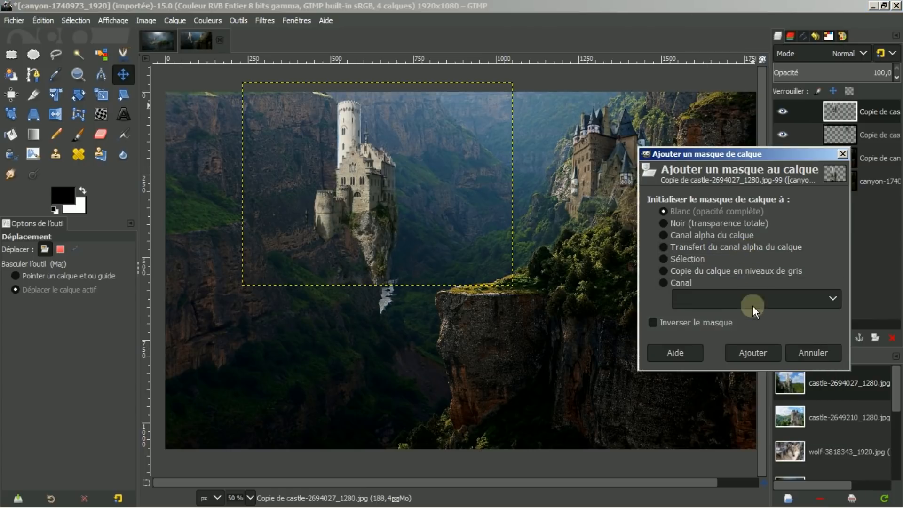
left_click(752, 352)
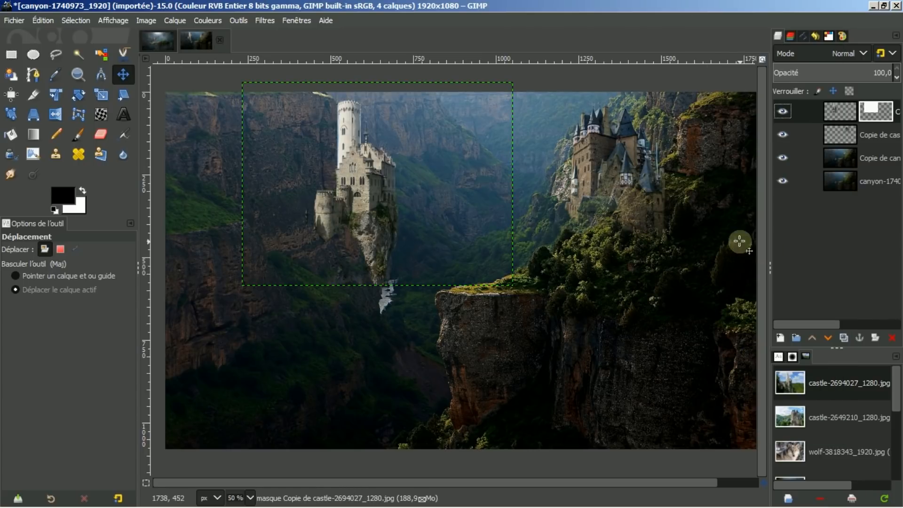
Fade the castle's rock base by applying a linear black-to-white gradient about 490 px long on the mask, black end below the rock.
left_click(34, 137)
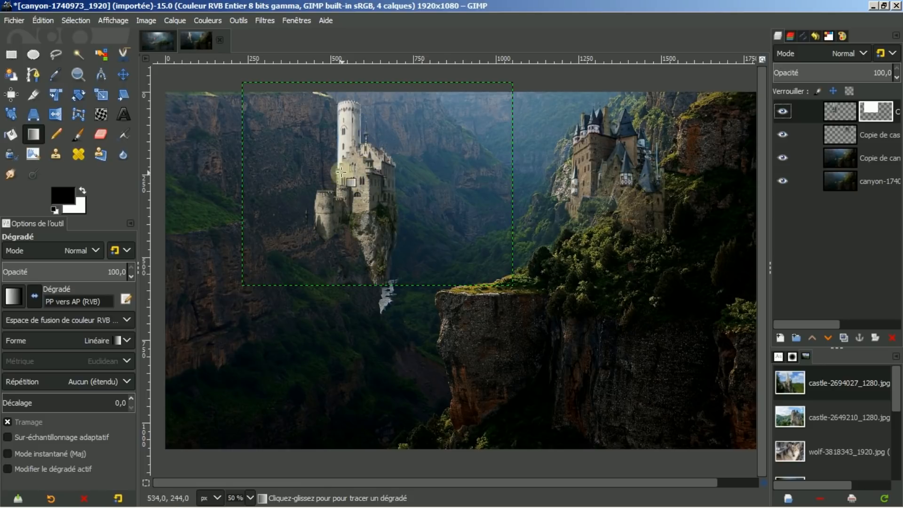
left_click_drag(365, 189, 312, 337)
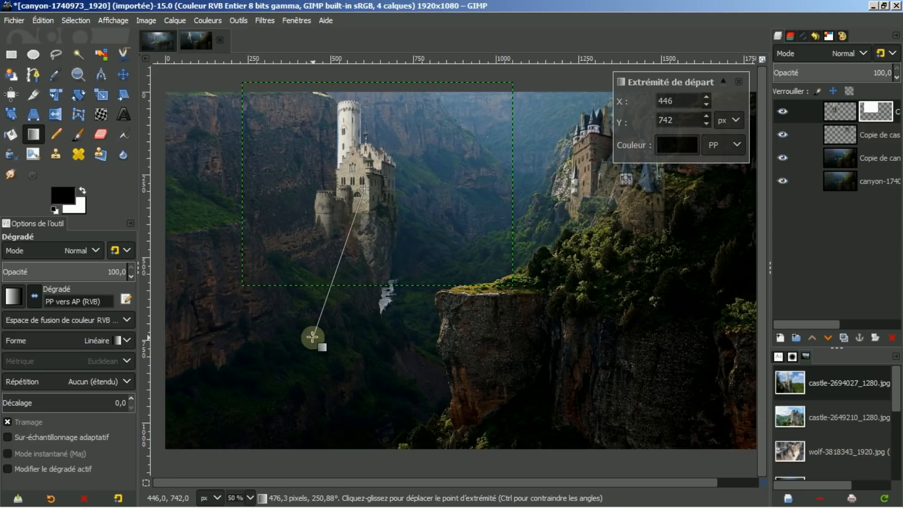
left_click_drag(312, 337, 305, 338)
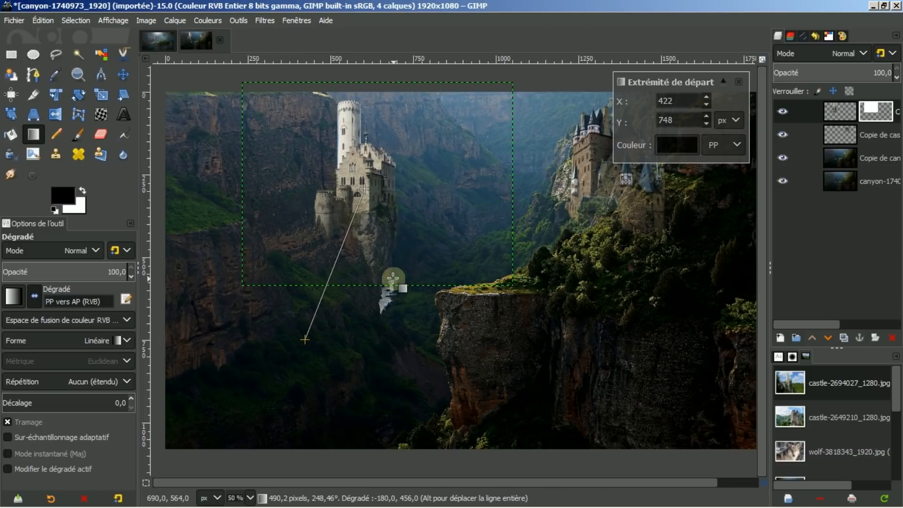
key("Return")
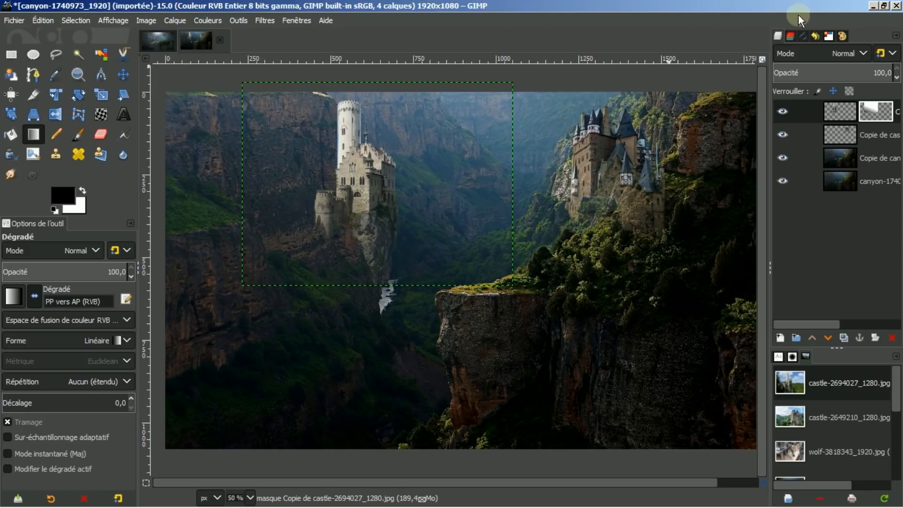
Apply the castle's layer mask and extend that layer to the image dimensions.
right_click(850, 110)
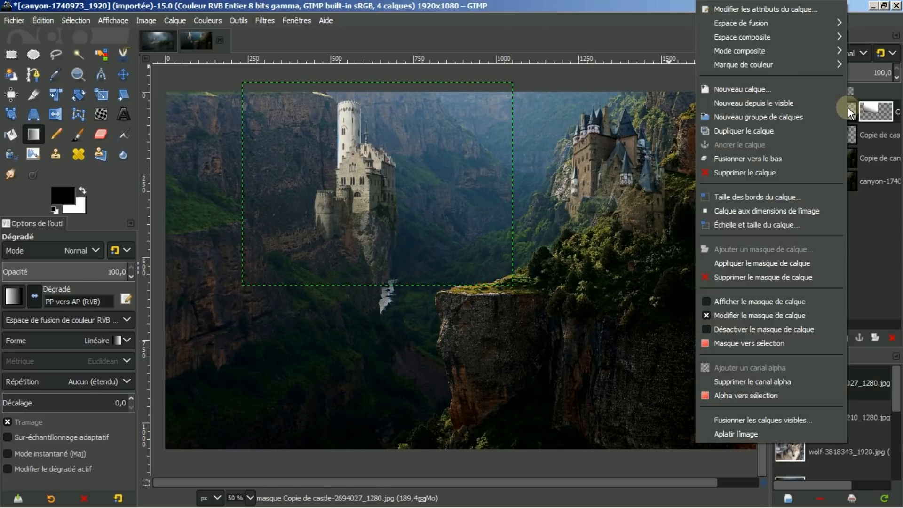
left_click(763, 263)
right_click(840, 119)
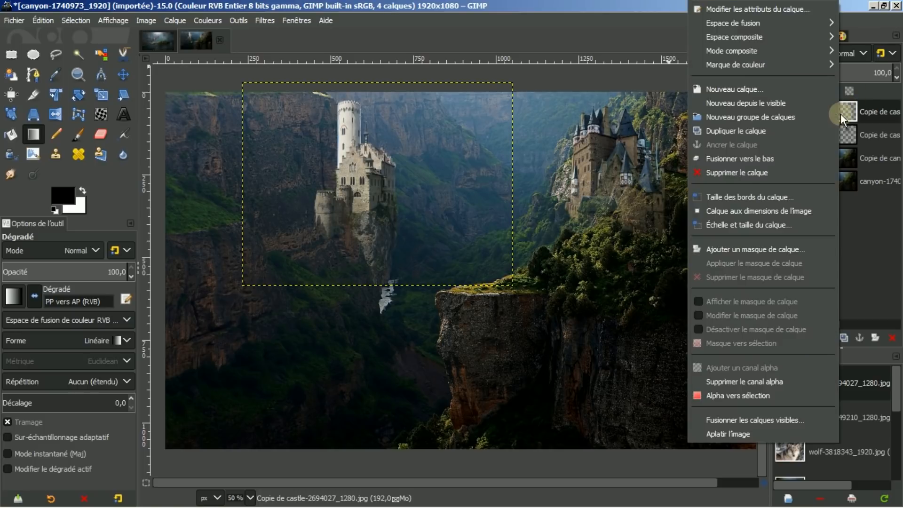
left_click(752, 213)
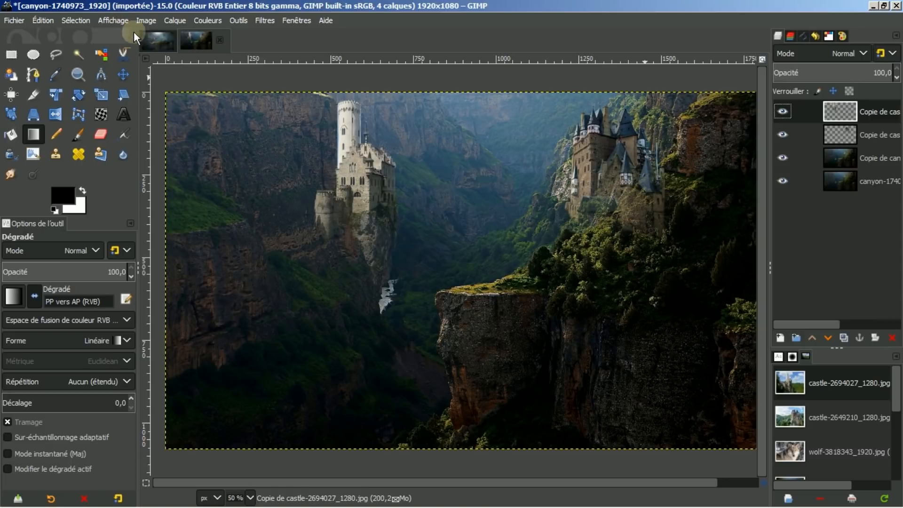
Darken the white-towered castle with Curves by pulling the middle of the Value curve slightly down.
left_click(207, 21)
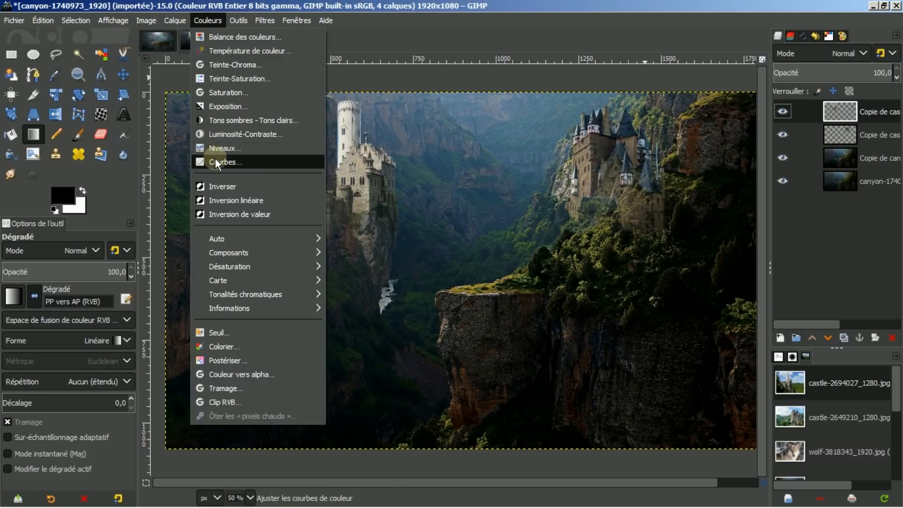
left_click(217, 163)
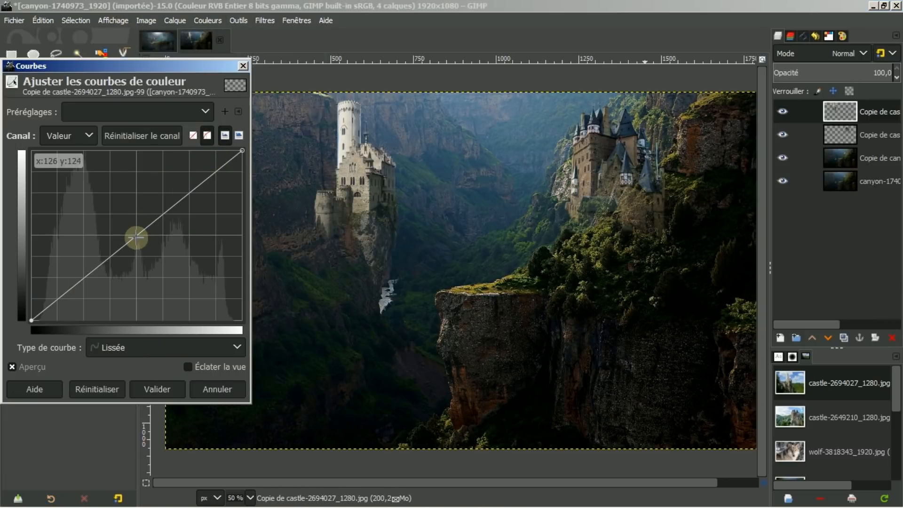
left_click_drag(136, 234, 149, 248)
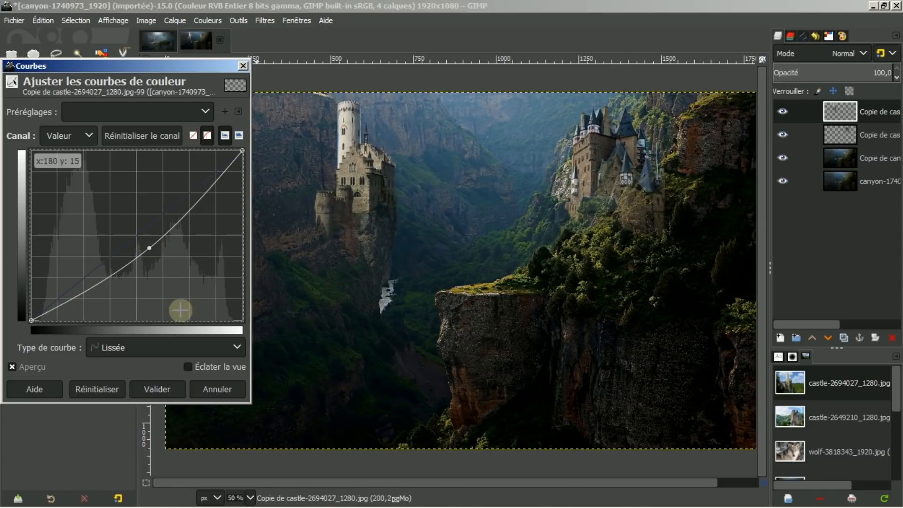
left_click(157, 389)
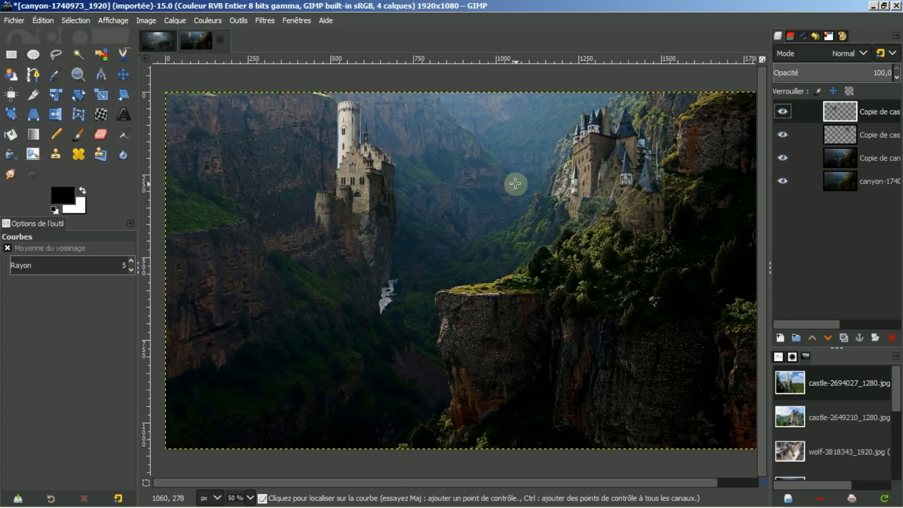
Check the vallée3 reference image, return to the canyon composition, and isolate and select the canyon copy layer.
left_click(160, 40)
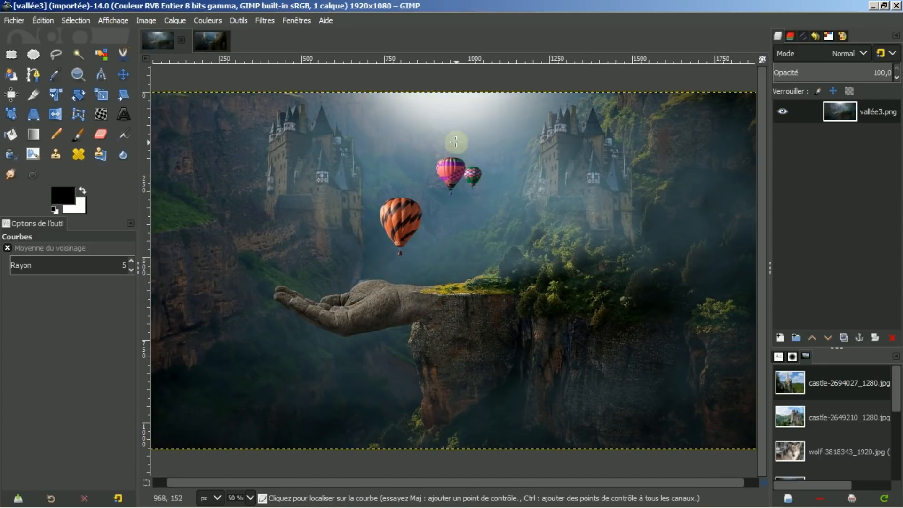
left_click(211, 38)
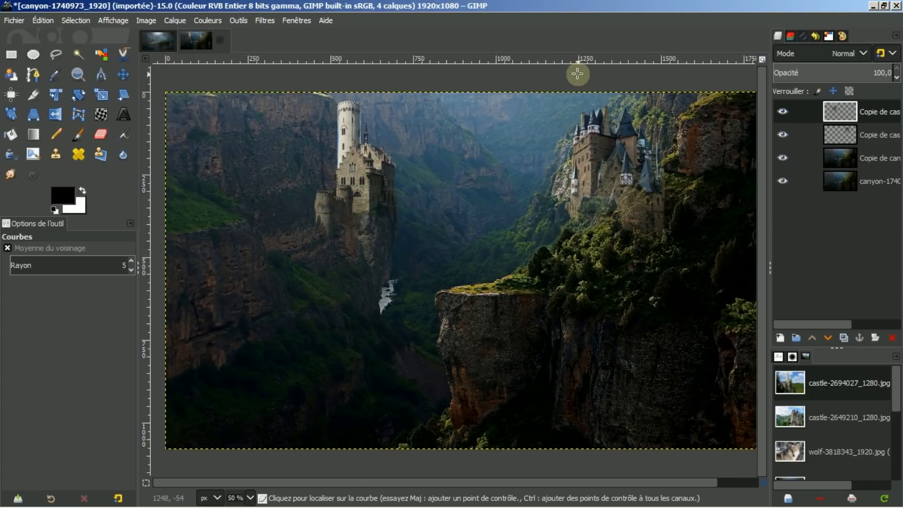
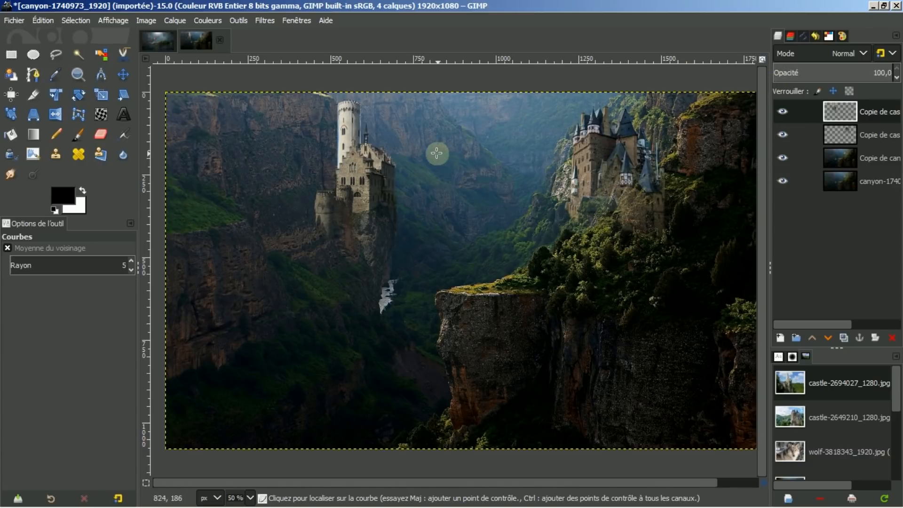
left_click(783, 159, "shift")
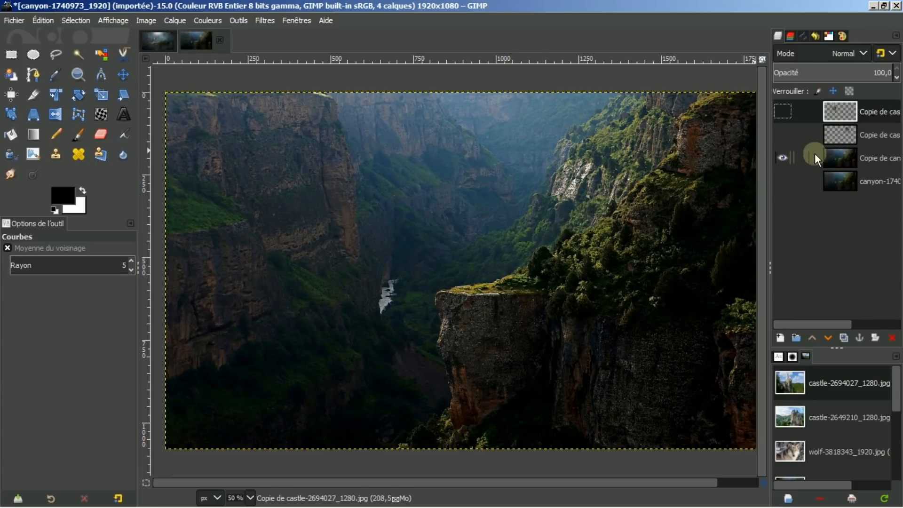
left_click(802, 158)
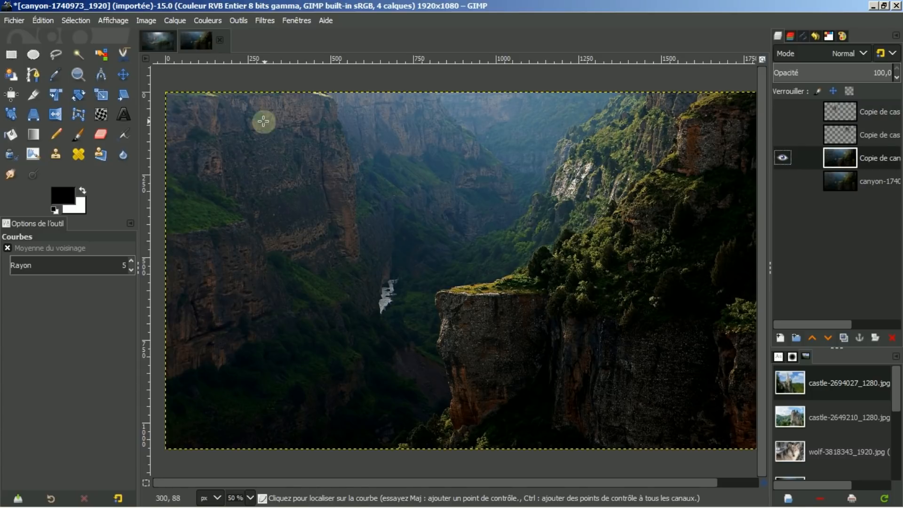
Sample the hazy blue of the distant valley as the foreground colour, and restore all layers with the top castle layer active.
left_click(54, 76)
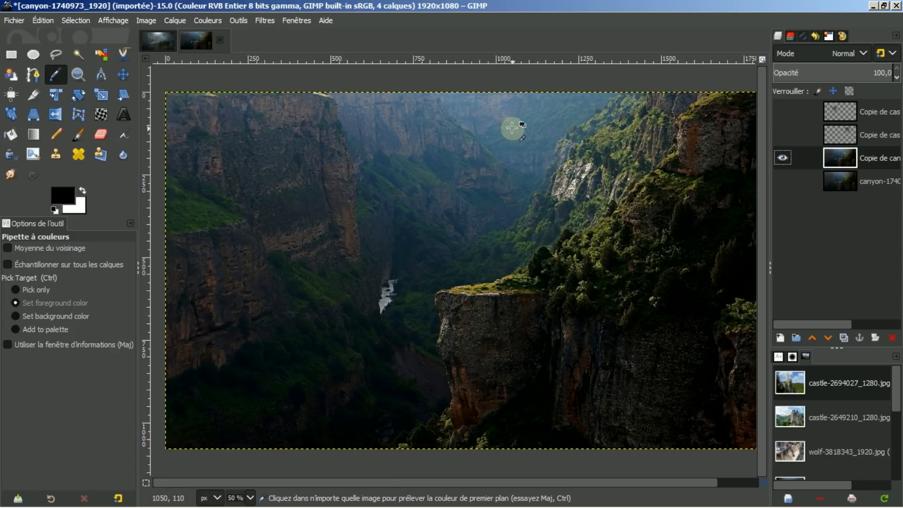
left_click(521, 129)
left_click(411, 179)
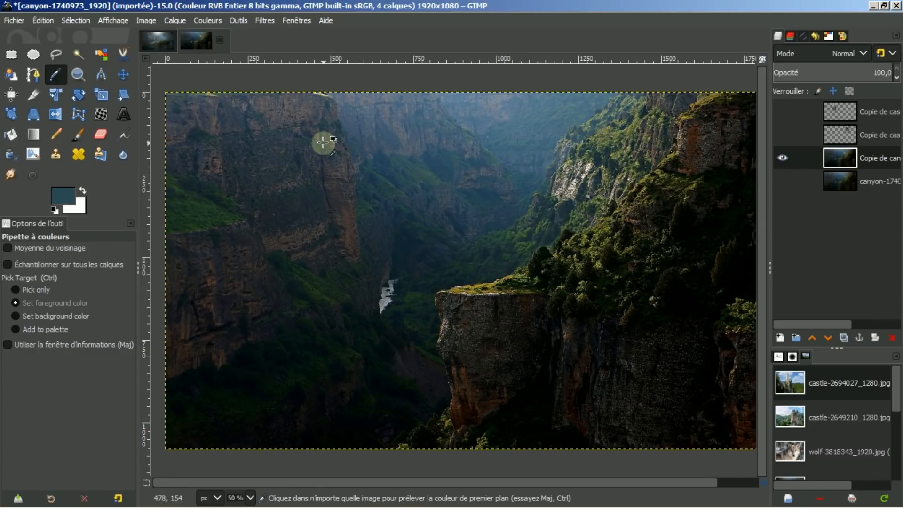
left_click(492, 136)
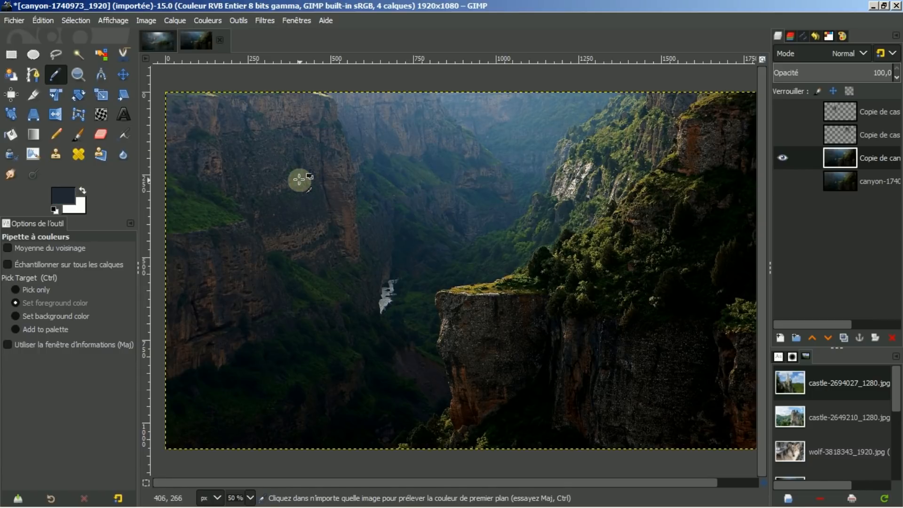
left_click(504, 179)
left_click_drag(504, 174, 515, 146)
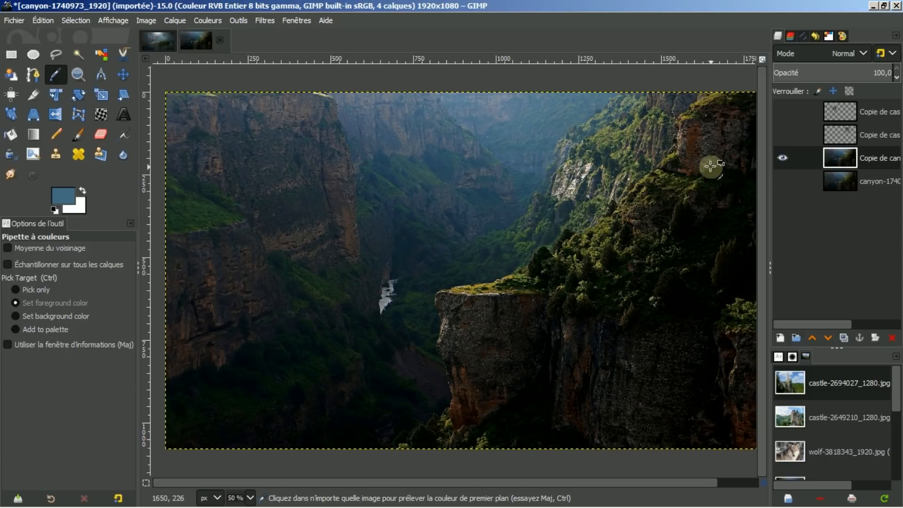
left_click(782, 157, "shift")
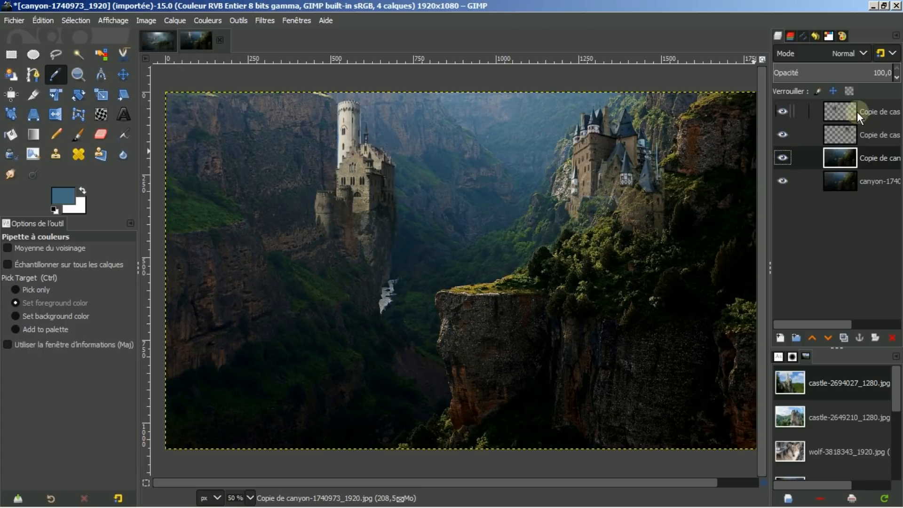
left_click(842, 108)
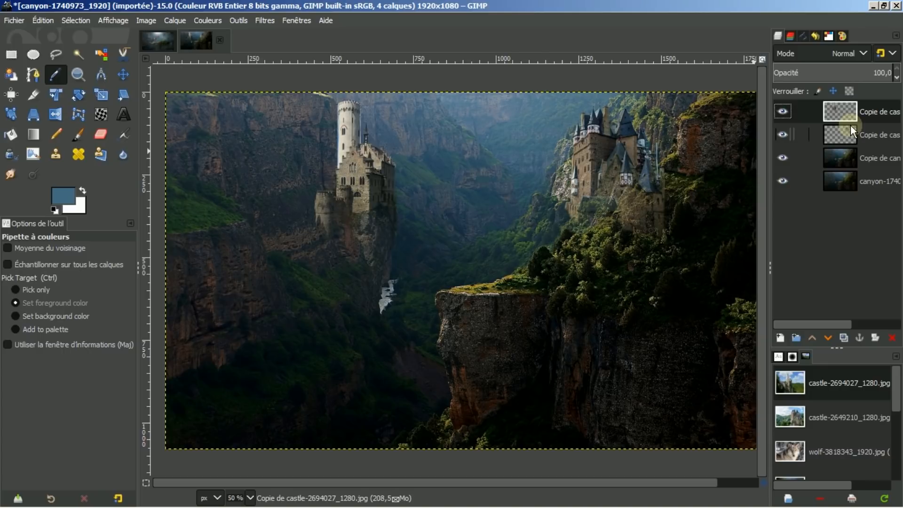
left_click(780, 336)
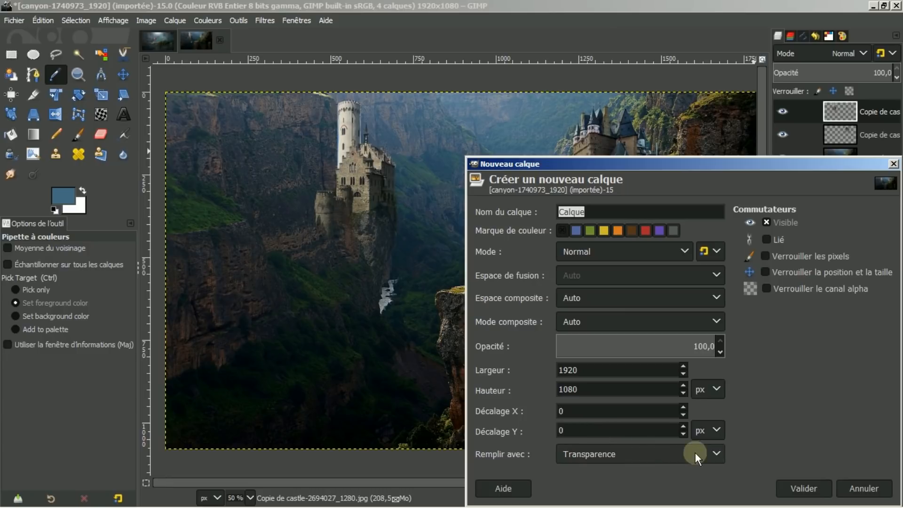
left_click(803, 490)
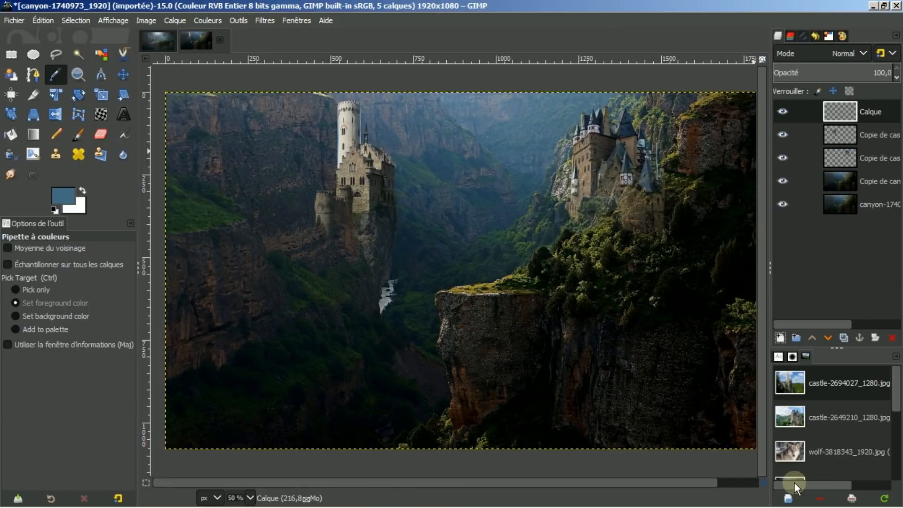
left_click(893, 338)
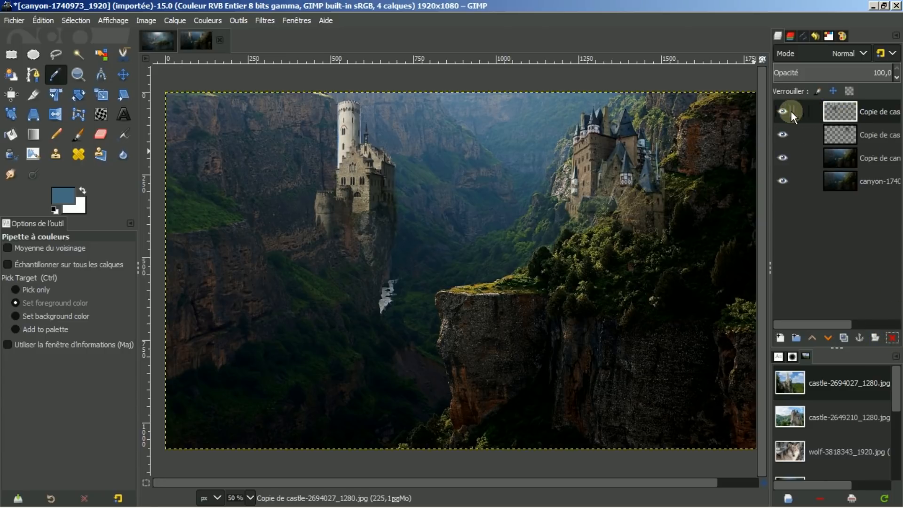
Create a transparent 1920 × 1080 px layer with a blue colour tag above the castle layers.
left_click(779, 336)
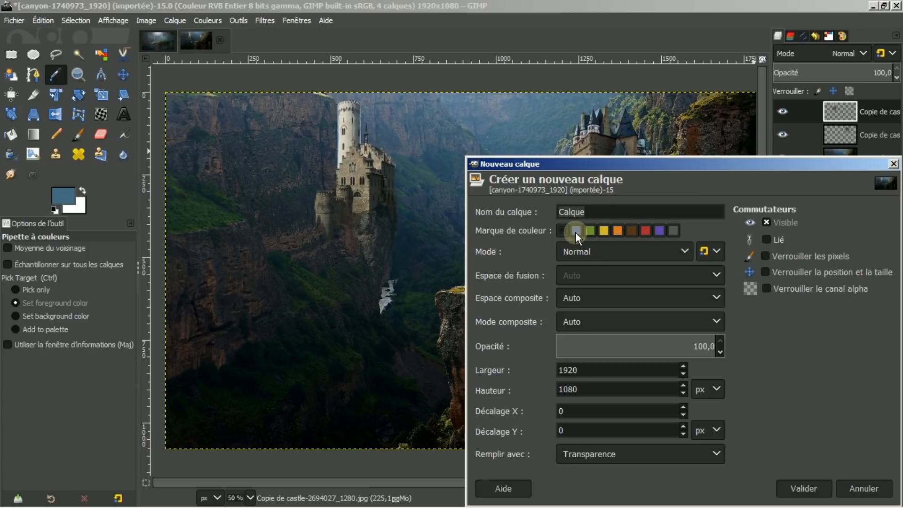
left_click(797, 485)
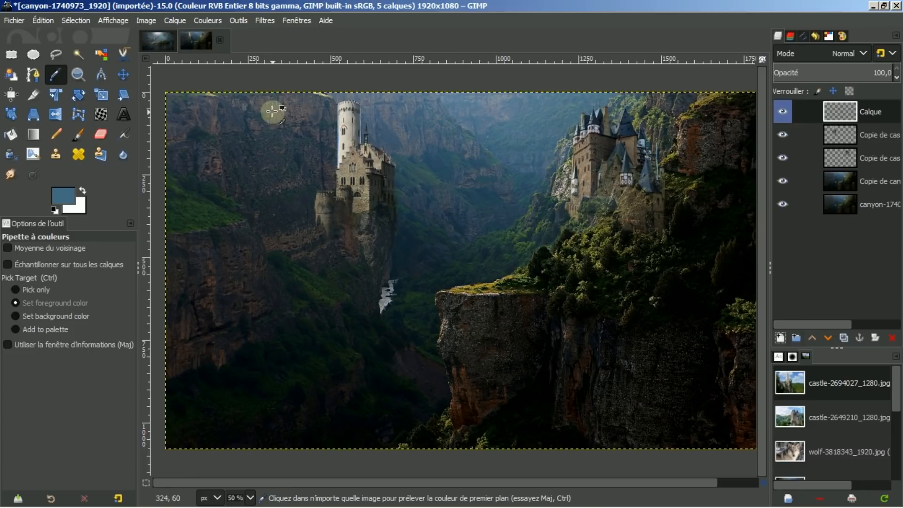
Switch to the Paintbrush and choose the Clouds_17 brush.
left_click(77, 135)
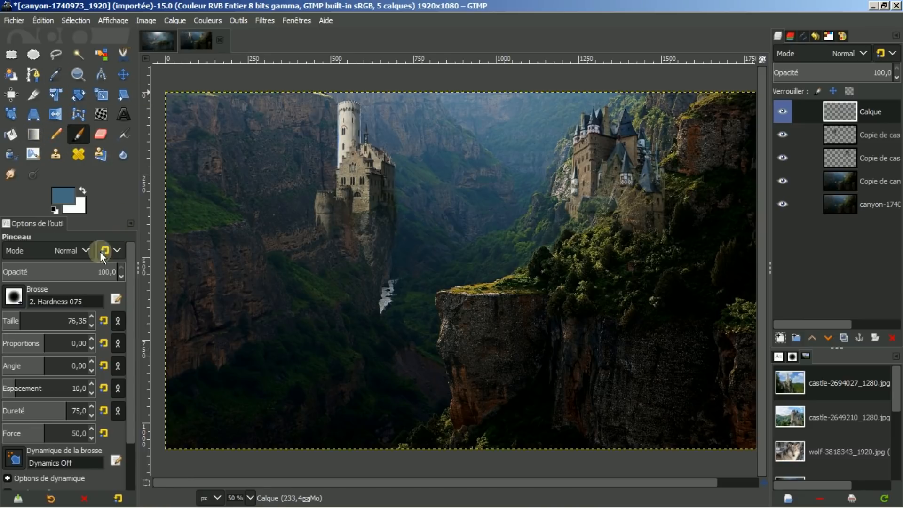
left_click(14, 296)
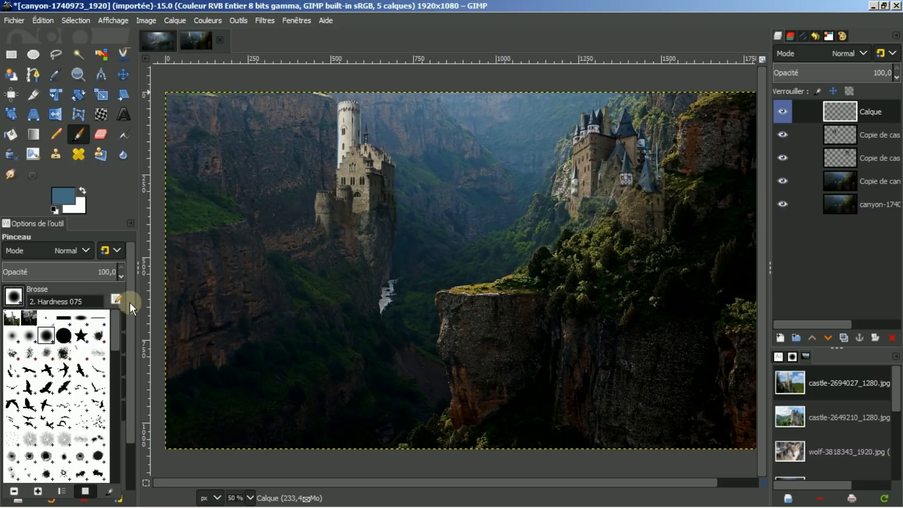
left_click_drag(116, 323, 116, 354)
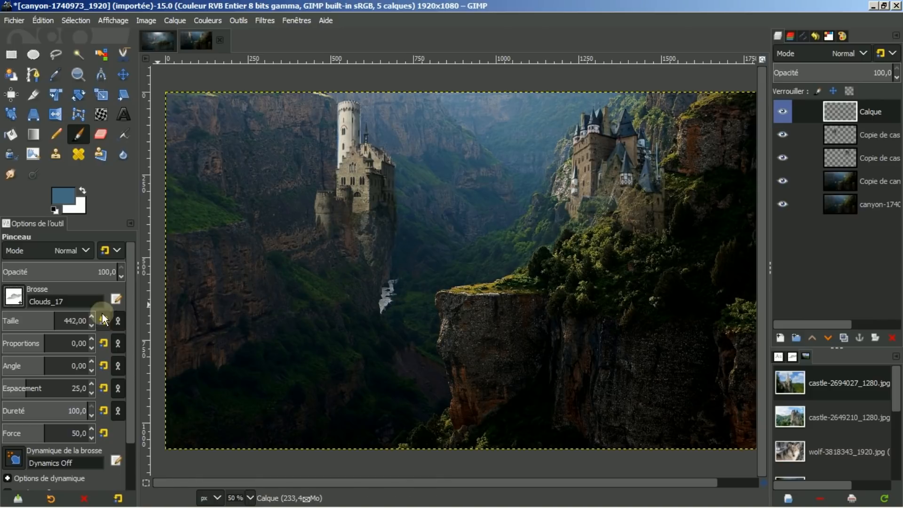
left_click(47, 343)
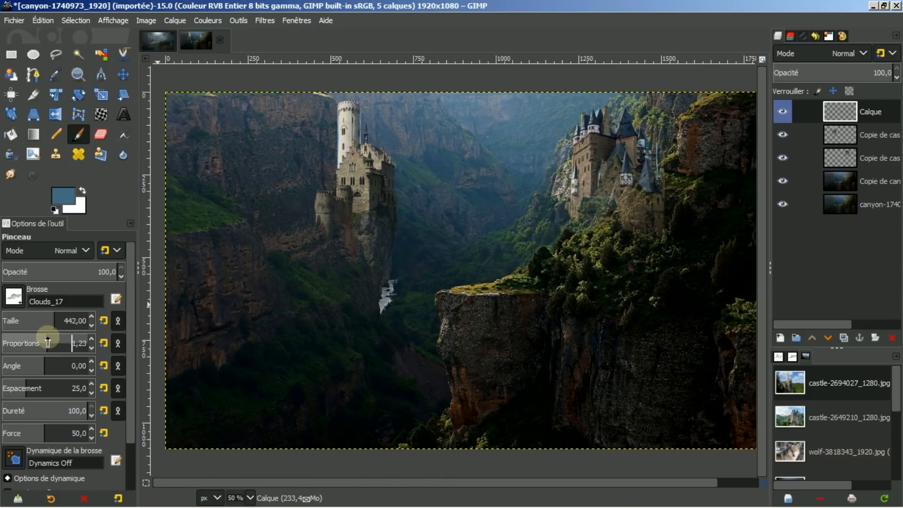
left_click_drag(51, 343, 51, 343)
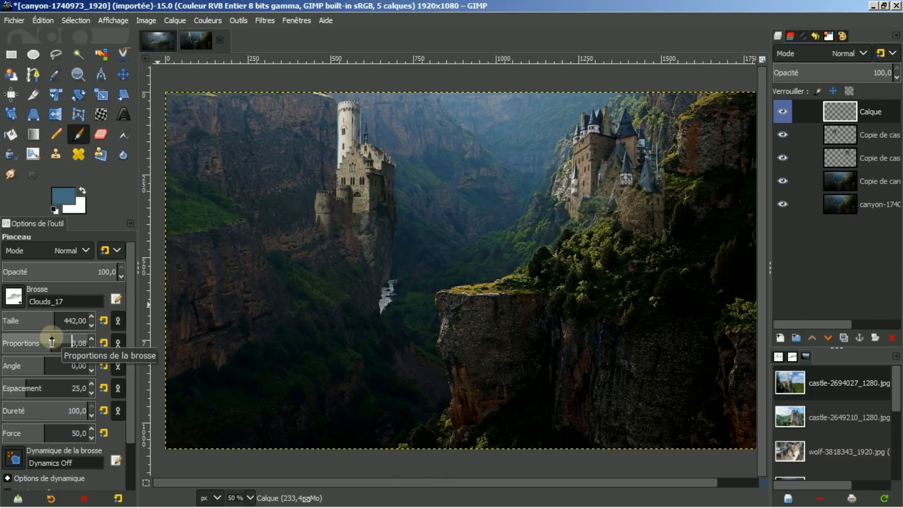
left_click(104, 343)
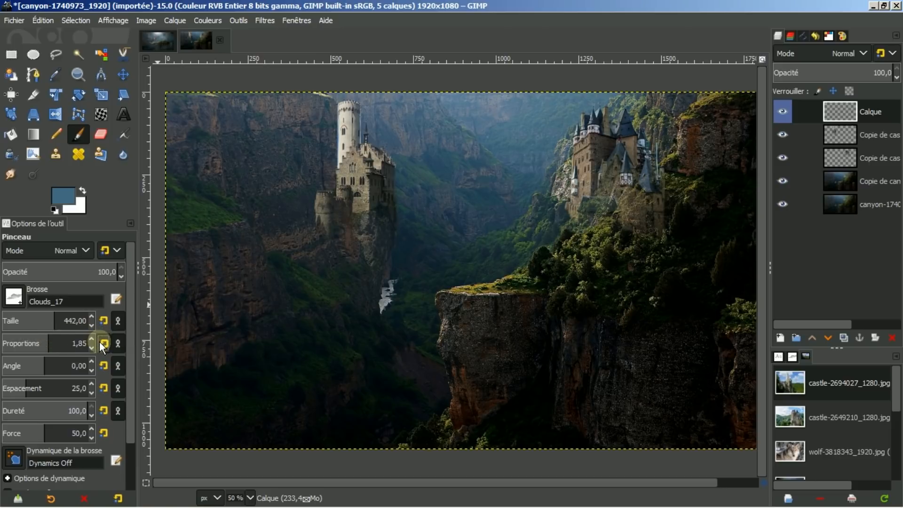
Set the Clouds_17 brush to an angle of 11.08, a size of 525.60 and an opacity of 38.3.
left_click_drag(44, 363, 47, 363)
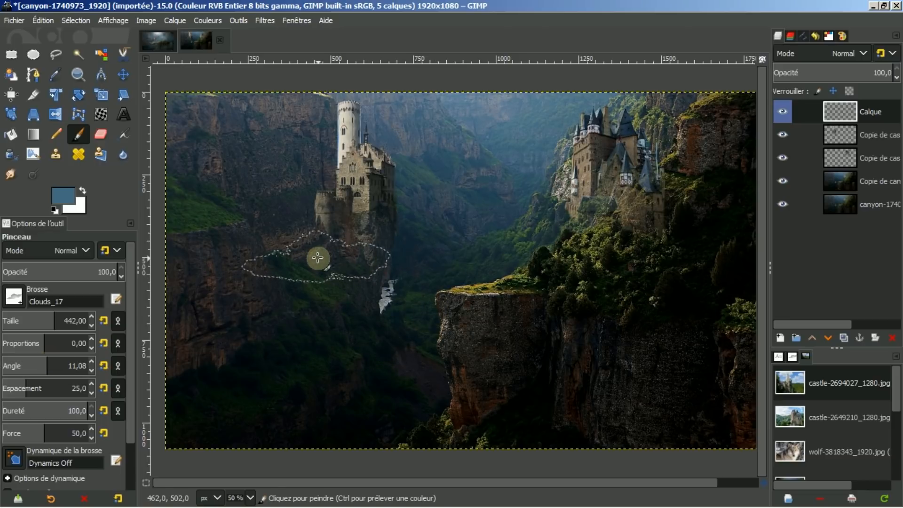
mouse_move(54, 315)
left_mouse_down()
mouse_move(49, 308)
mouse_move(63, 318)
left_mouse_up()
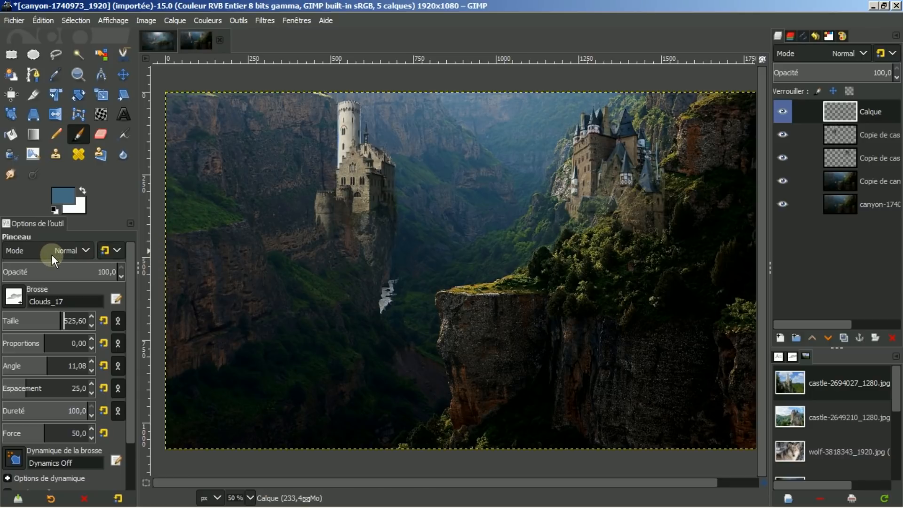
left_click(51, 268)
left_click_drag(51, 269, 48, 268)
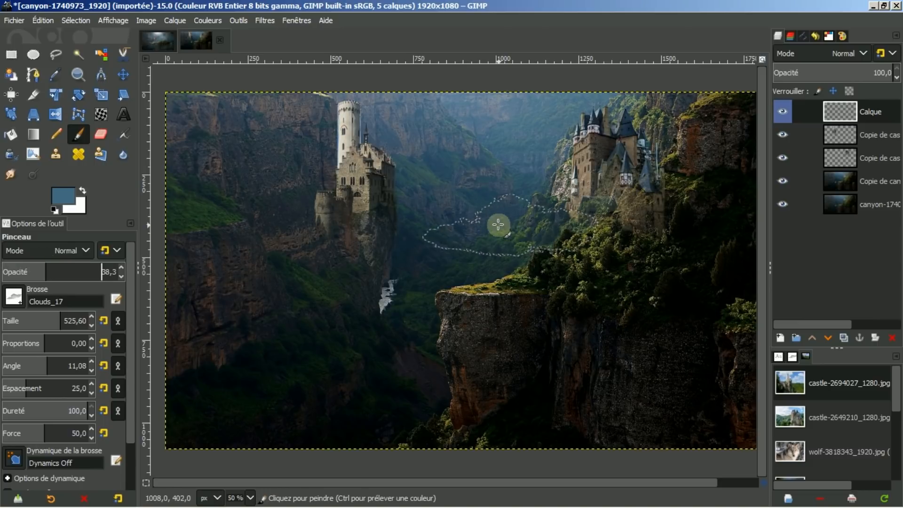
Paint blue mist over the canyon walls, both castles and the valley floor on the blue-tagged layer.
mouse_move(247, 140)
left_mouse_down()
mouse_move(259, 111)
mouse_move(267, 166)
mouse_move(326, 96)
mouse_move(325, 159)
mouse_move(372, 106)
mouse_move(384, 159)
mouse_move(423, 104)
mouse_move(424, 153)
mouse_move(470, 103)
mouse_move(482, 155)
mouse_move(523, 118)
mouse_move(545, 151)
mouse_move(559, 137)
mouse_move(583, 149)
mouse_move(594, 120)
mouse_move(579, 179)
mouse_move(580, 170)
mouse_move(560, 194)
mouse_move(527, 162)
mouse_move(474, 207)
mouse_move(467, 186)
mouse_move(434, 212)
mouse_move(399, 212)
mouse_move(349, 189)
mouse_move(317, 215)
mouse_move(275, 179)
mouse_move(227, 212)
mouse_move(206, 178)
mouse_move(208, 132)
mouse_move(282, 177)
mouse_move(336, 155)
mouse_move(396, 103)
mouse_move(437, 117)
mouse_move(476, 180)
mouse_move(478, 219)
mouse_move(494, 216)
mouse_move(493, 228)
mouse_move(506, 207)
mouse_move(462, 241)
mouse_move(418, 260)
mouse_move(397, 245)
mouse_move(338, 274)
mouse_move(241, 243)
mouse_move(190, 295)
mouse_move(188, 241)
mouse_move(175, 238)
mouse_move(183, 304)
mouse_move(234, 350)
mouse_move(260, 323)
mouse_move(318, 318)
mouse_move(331, 327)
mouse_move(364, 308)
mouse_move(354, 388)
mouse_move(359, 376)
mouse_move(361, 395)
mouse_move(346, 422)
mouse_move(298, 437)
mouse_move(273, 385)
mouse_move(206, 424)
mouse_move(182, 369)
mouse_move(210, 84)
mouse_move(262, 137)
mouse_move(595, 112)
left_mouse_up()
mouse_move(712, 116)
left_mouse_down()
mouse_move(704, 135)
mouse_move(614, 159)
mouse_move(565, 196)
mouse_move(528, 244)
mouse_move(514, 240)
left_mouse_up()
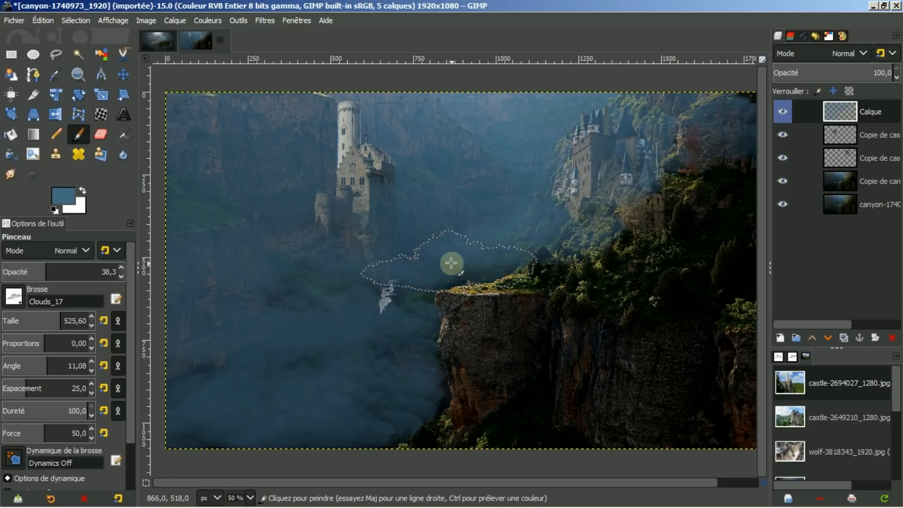
mouse_move(376, 266)
left_mouse_down()
mouse_move(323, 275)
mouse_move(286, 160)
mouse_move(274, 157)
mouse_move(262, 123)
mouse_move(353, 127)
left_mouse_up()
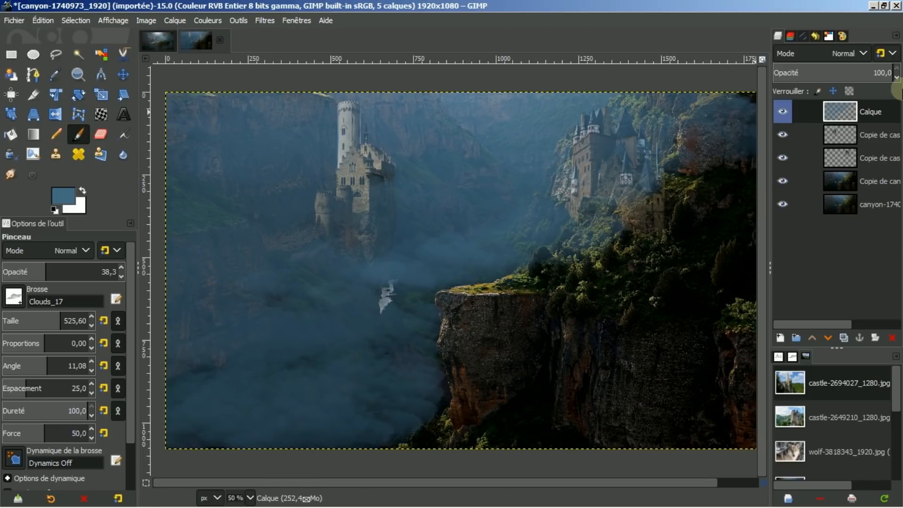
Add a white, full-opacity layer mask to the blue mist layer.
right_click(868, 109)
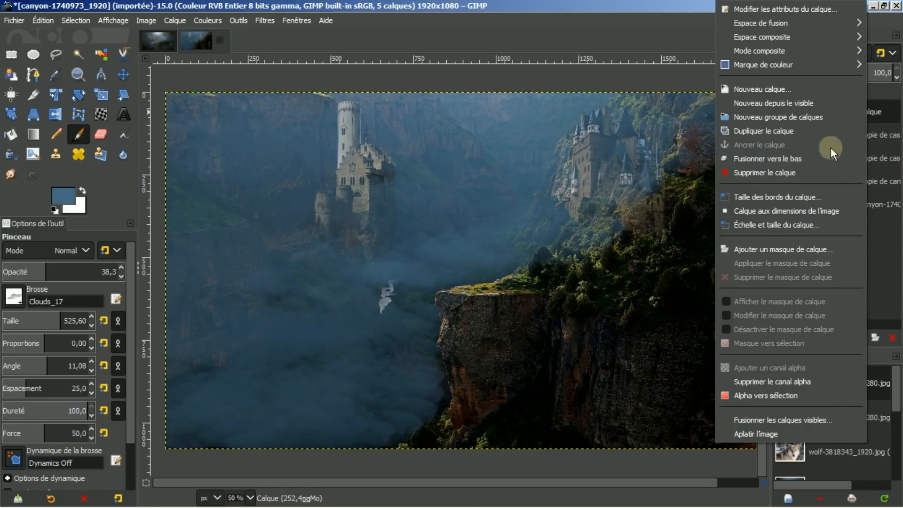
left_click(783, 248)
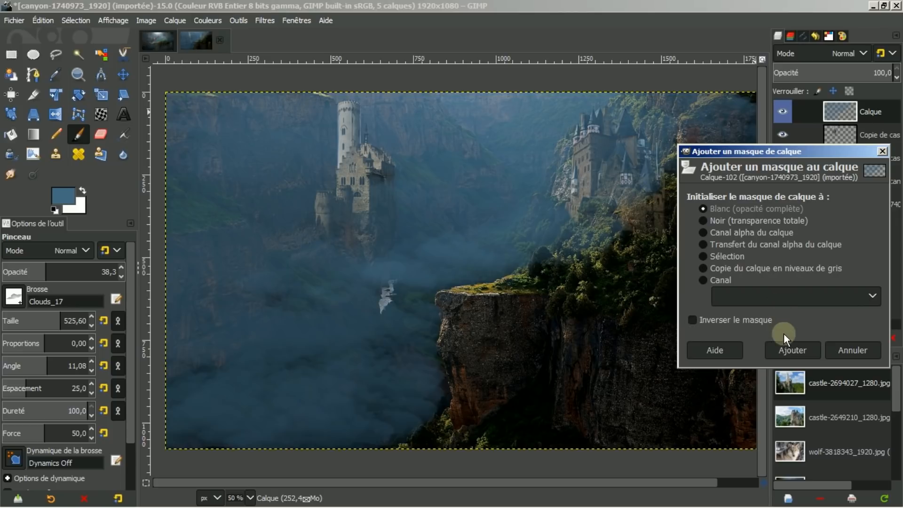
left_click(787, 350)
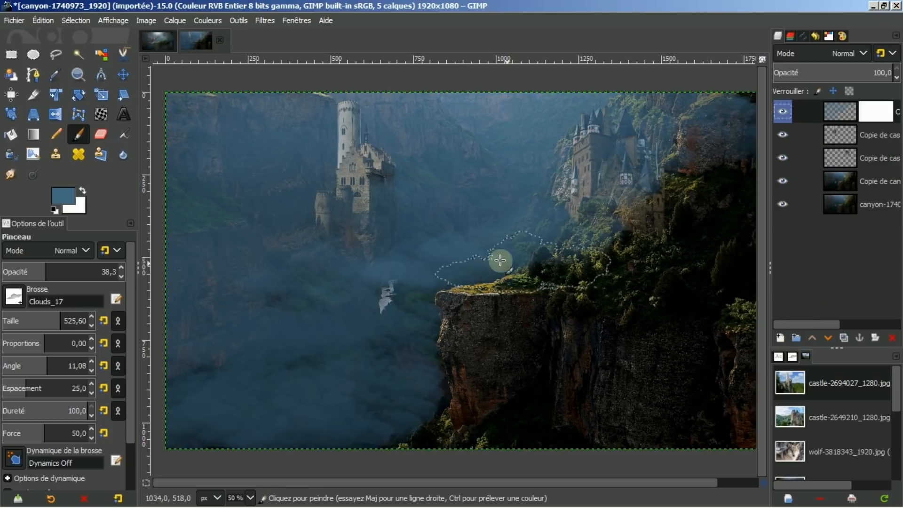
Reset the colours to black and white and draw a vertical linear gradient on the mist mask, black below and white above.
left_click(53, 210)
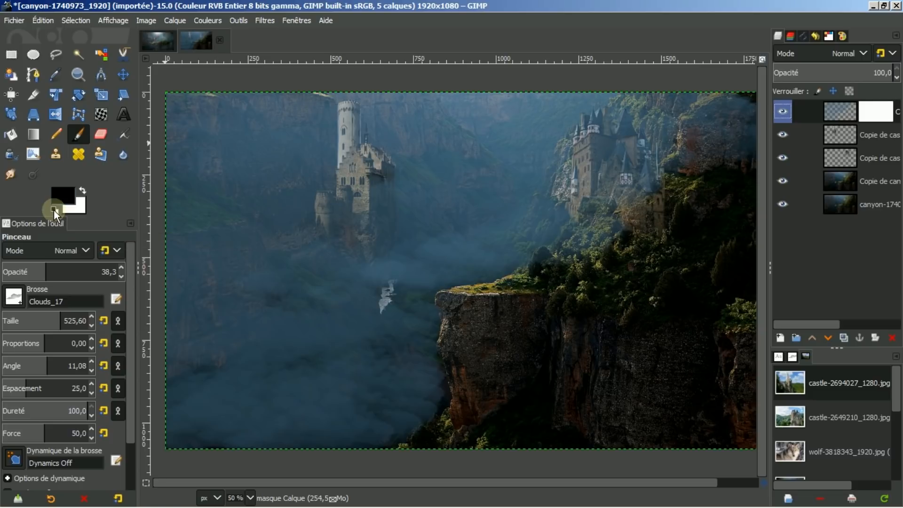
left_click(34, 137)
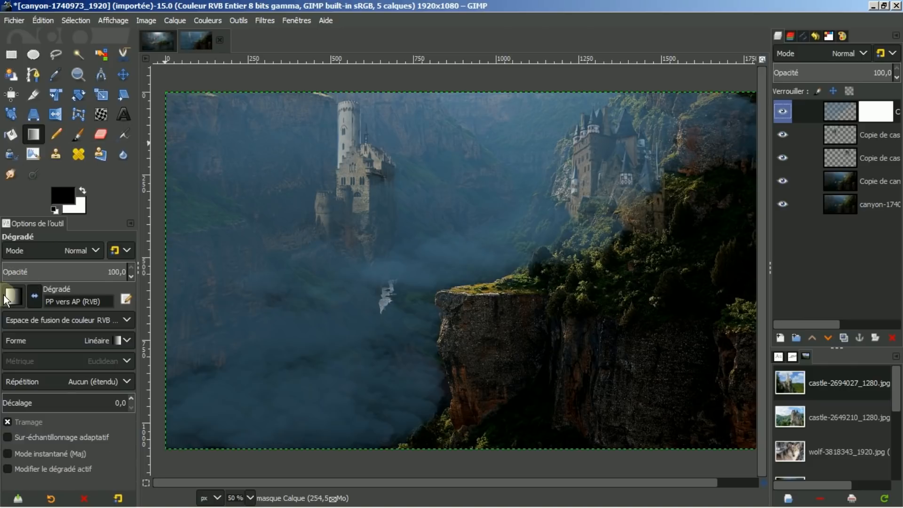
left_click_drag(443, 113, 442, 457)
left_click_drag(442, 114, 445, 159)
left_click_drag(443, 456, 440, 462)
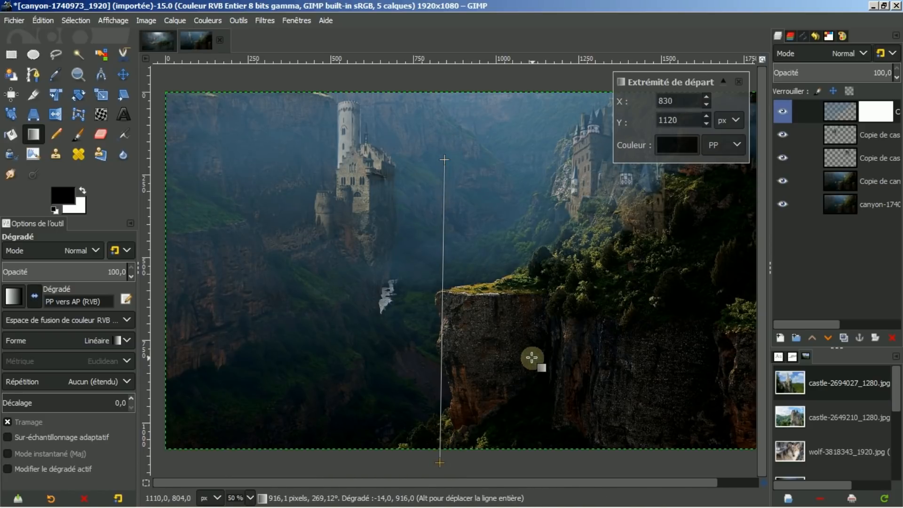
Move the mask gradient's start point to X 843, Y 1242 and its end point to X 843, Y 162, and apply it.
scroll(532, 357, "down", 1)
left_click_drag(478, 428, 474, 455)
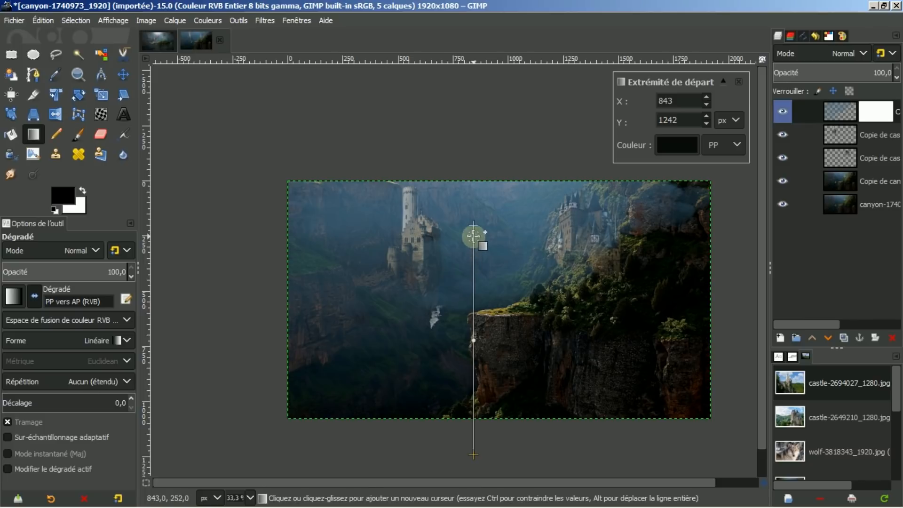
left_click_drag(474, 227, 474, 213)
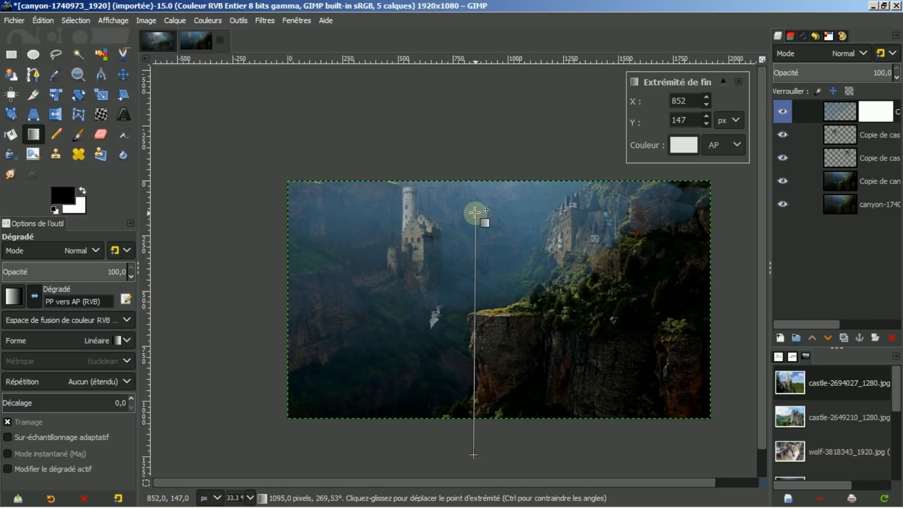
left_click_drag(474, 213, 473, 216)
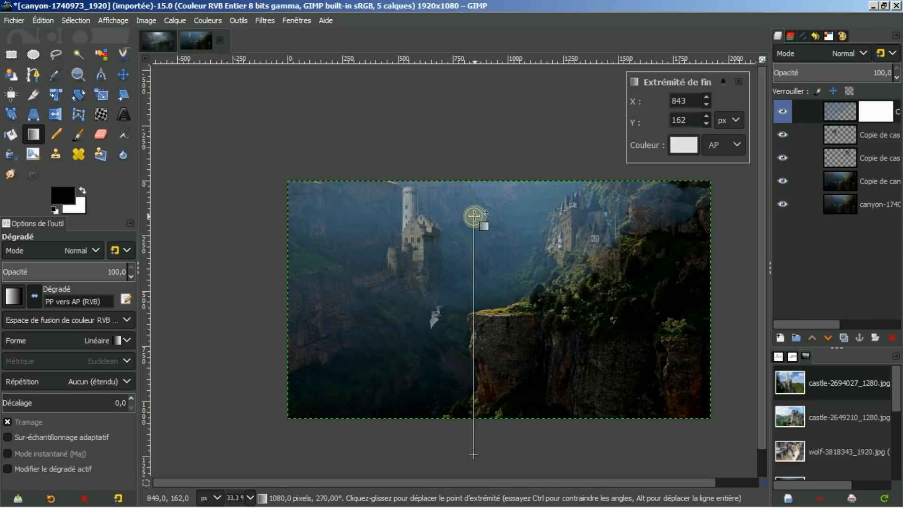
key("Return")
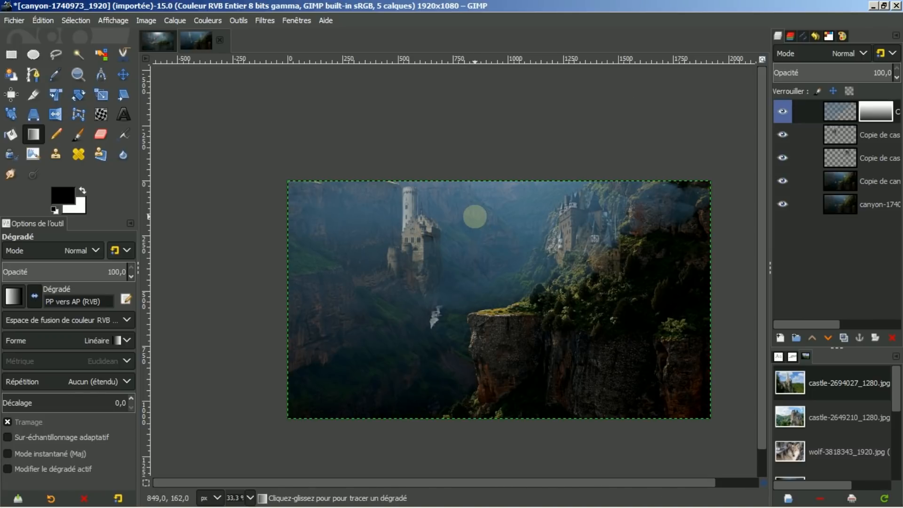
Compare the scene with and without the mist layer, and set the layer's opacity to 59.9.
scroll(545, 250, "up", 1, "ctrl")
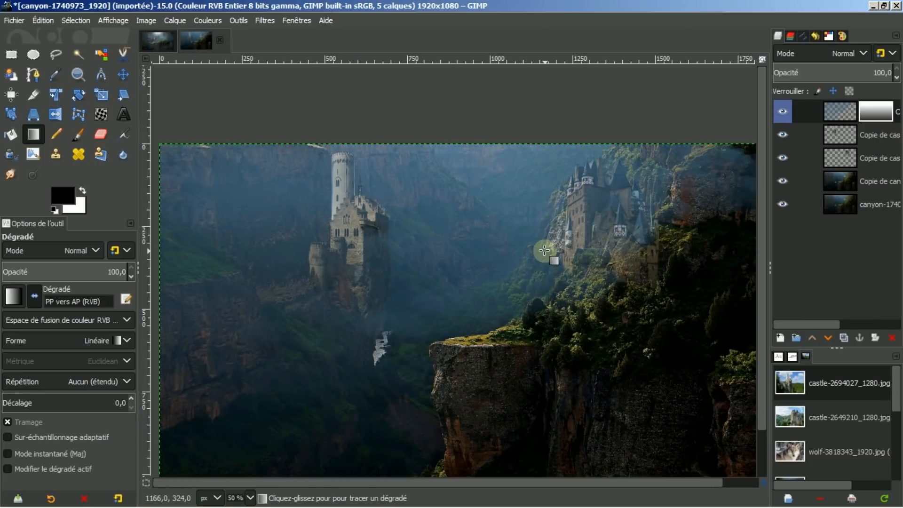
scroll(760, 235, "down", 3)
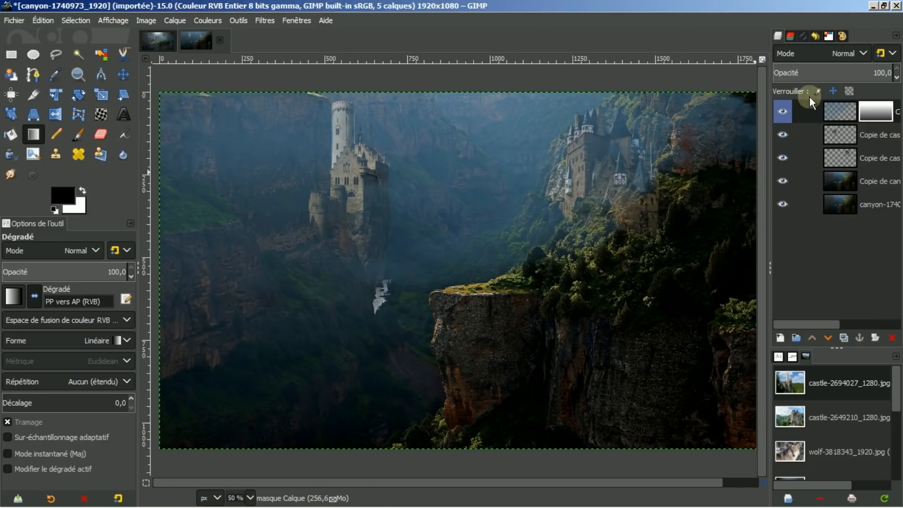
left_click(783, 113)
left_click(783, 113)
left_click(841, 69)
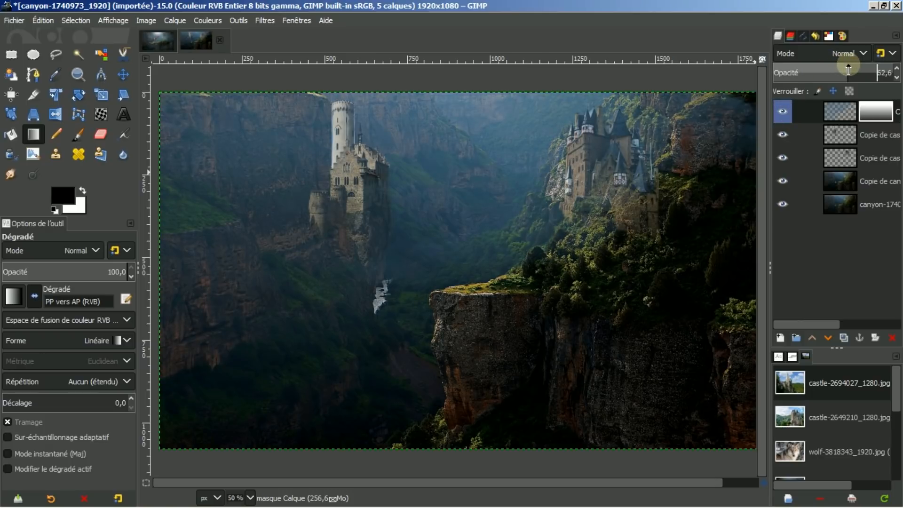
left_click_drag(849, 69, 846, 71)
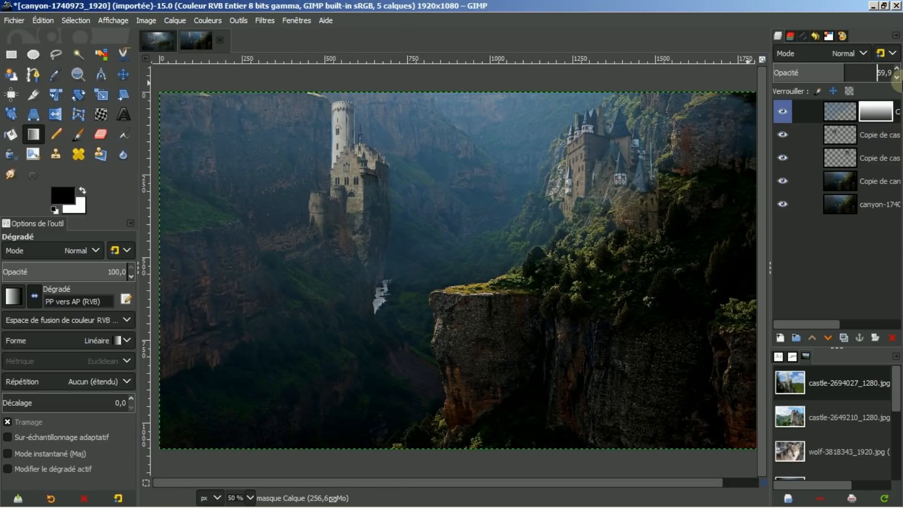
Create a transparent 1920 × 1080 px layer with a yellow colour tag above the mist layer.
left_click(780, 337)
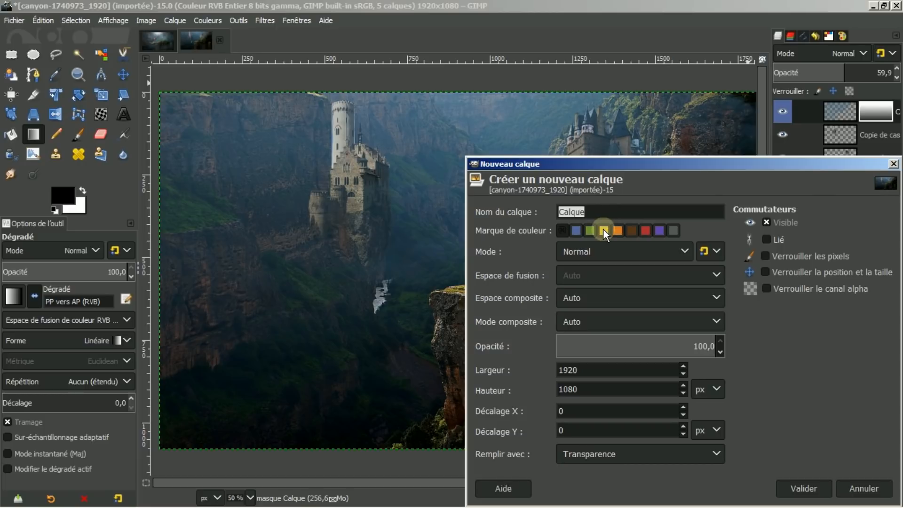
left_click(806, 489)
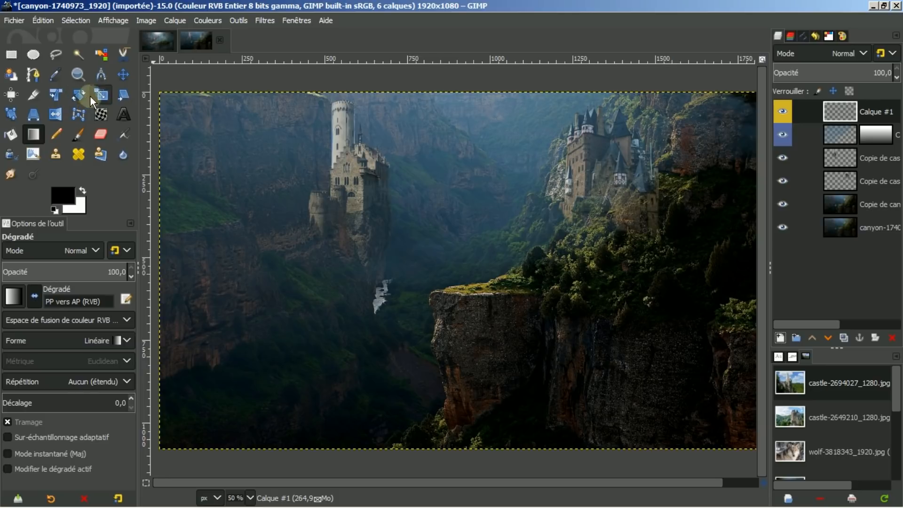
Switch to the Paintbrush and choose the 2. Hardness 075 brush.
left_click(79, 136)
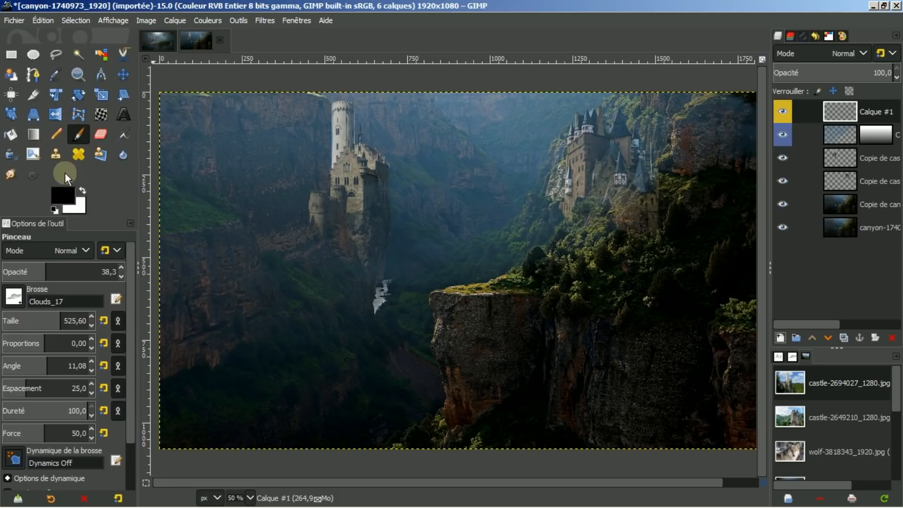
left_click(14, 295)
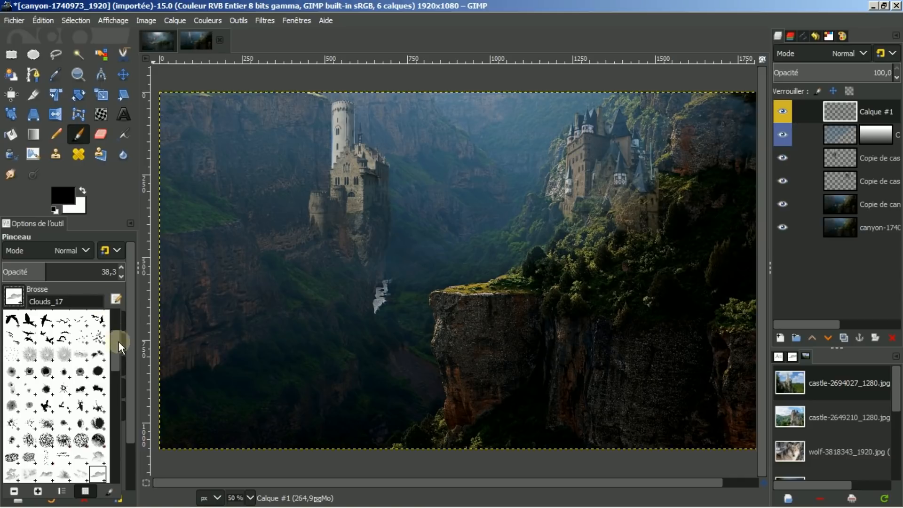
left_click_drag(118, 349, 116, 317)
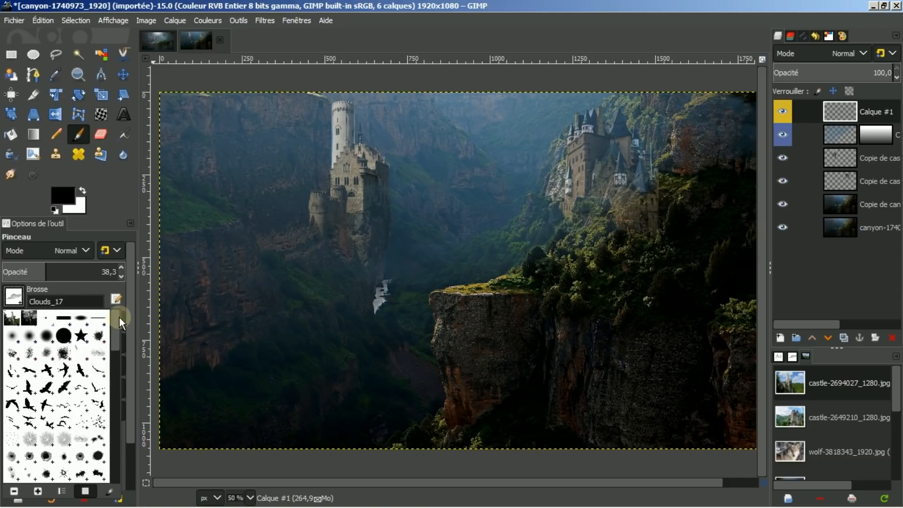
left_click(47, 336)
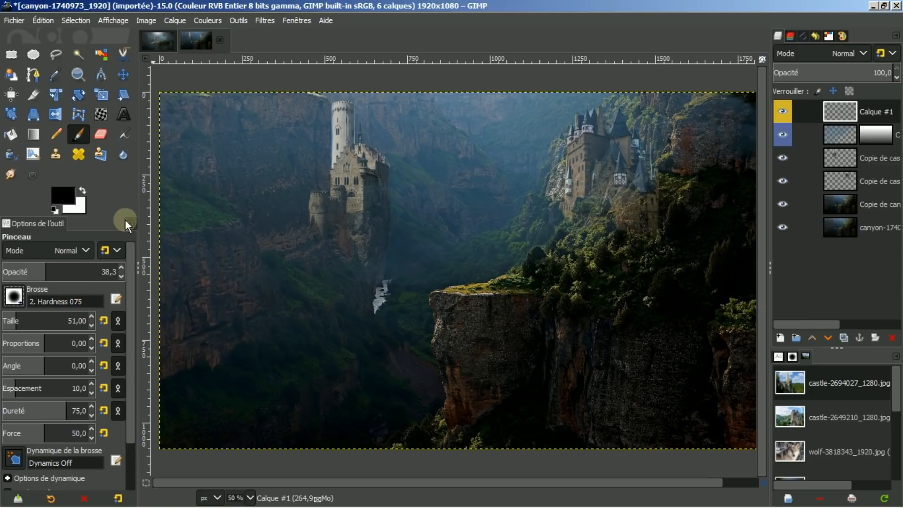
Set the brush opacity to 100 and its size to 600.
left_click_drag(45, 268, 151, 261)
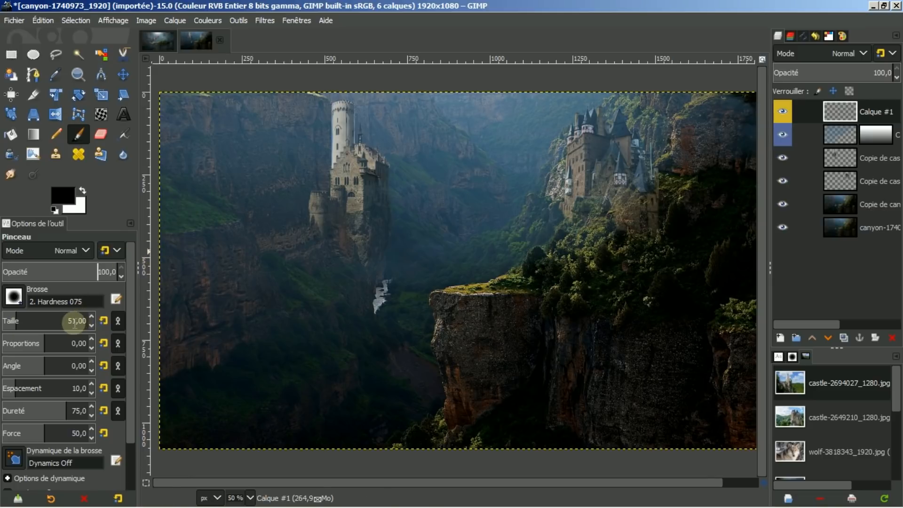
double_click(80, 321)
left_click_drag(81, 320, 74, 321)
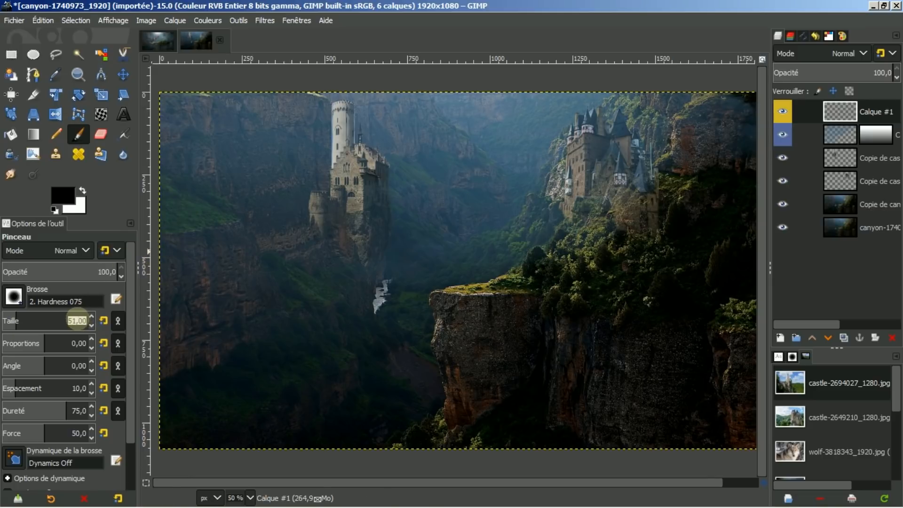
type("600")
key("Return")
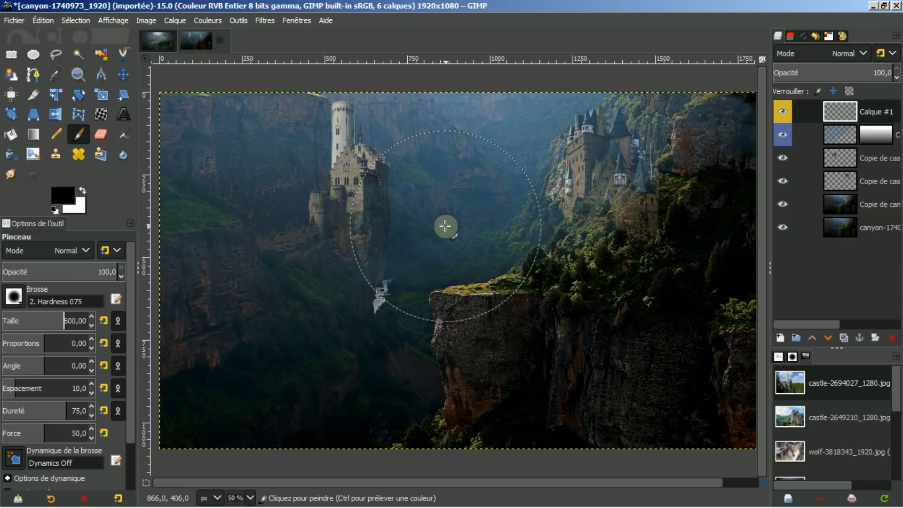
left_click(446, 227)
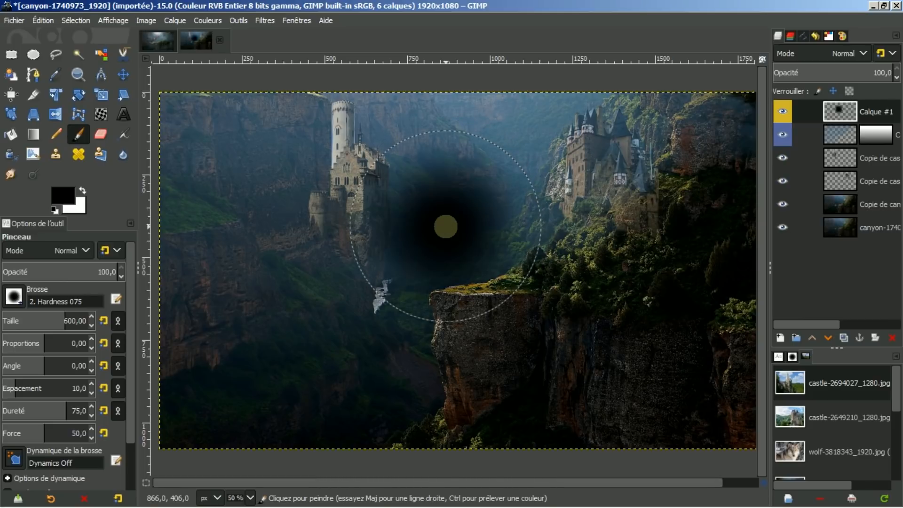
key("ctrl+z")
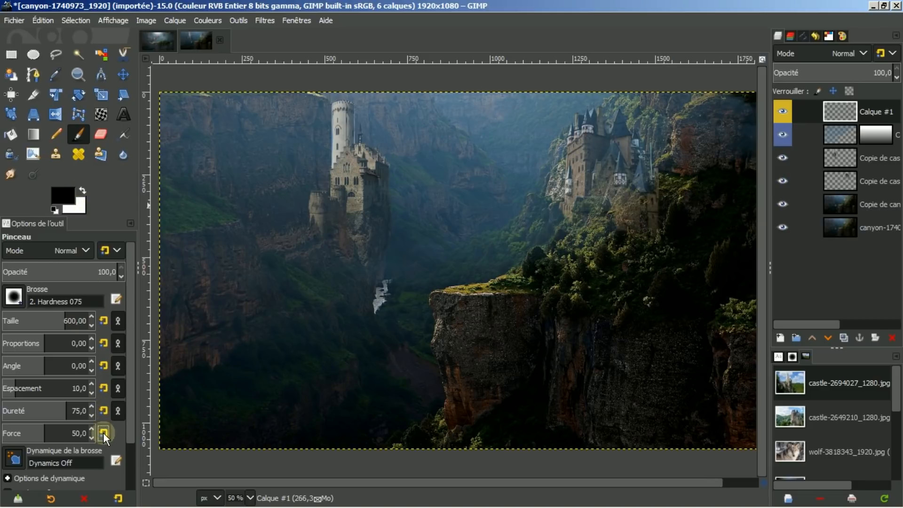
left_click(452, 219)
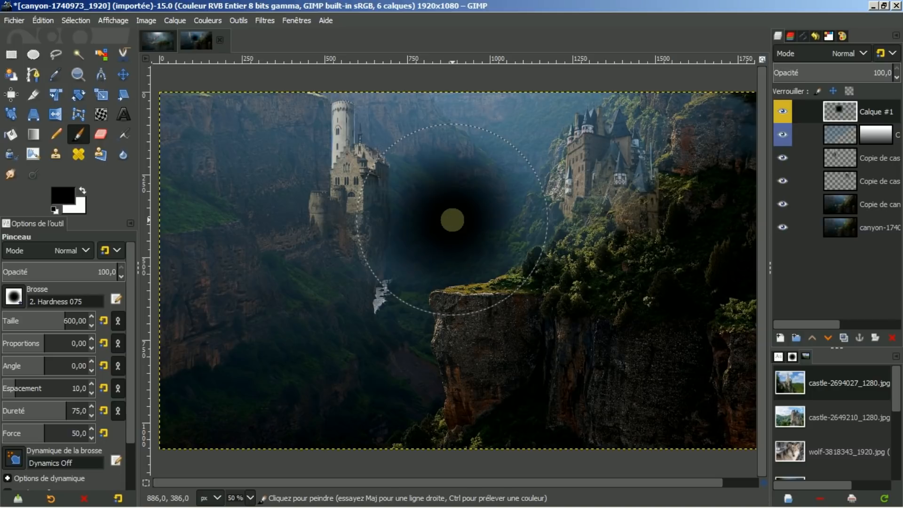
key("ctrl+z")
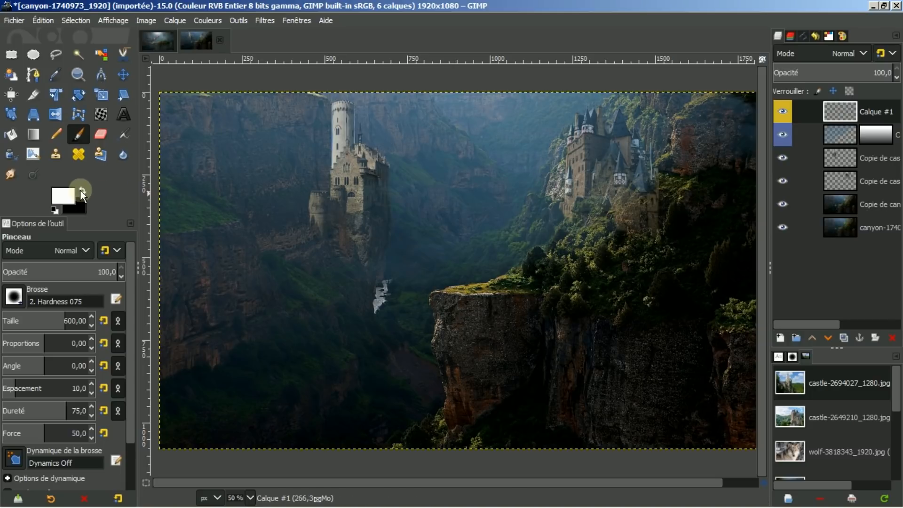
Paint a white dab in the middle of the valley, then soften it with two dabs of the 2. Hardness 025 brush at size 800.
left_click(459, 229)
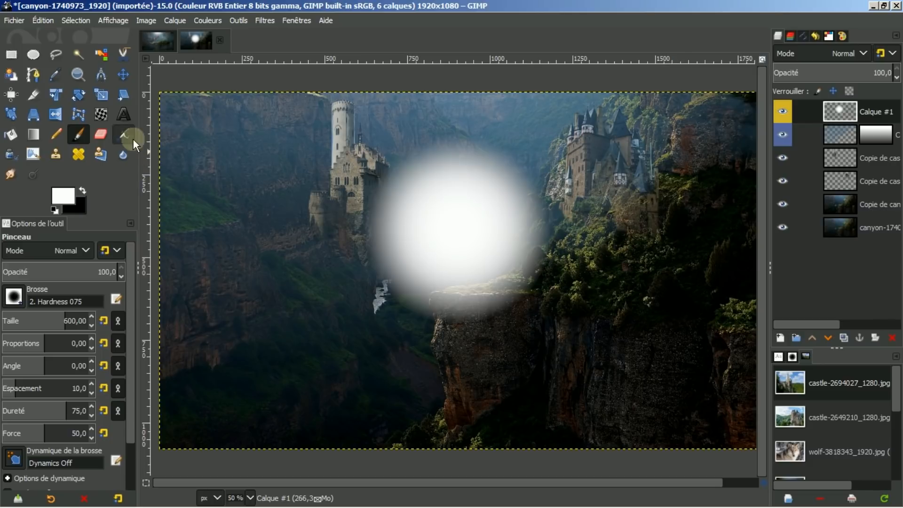
left_click(14, 300)
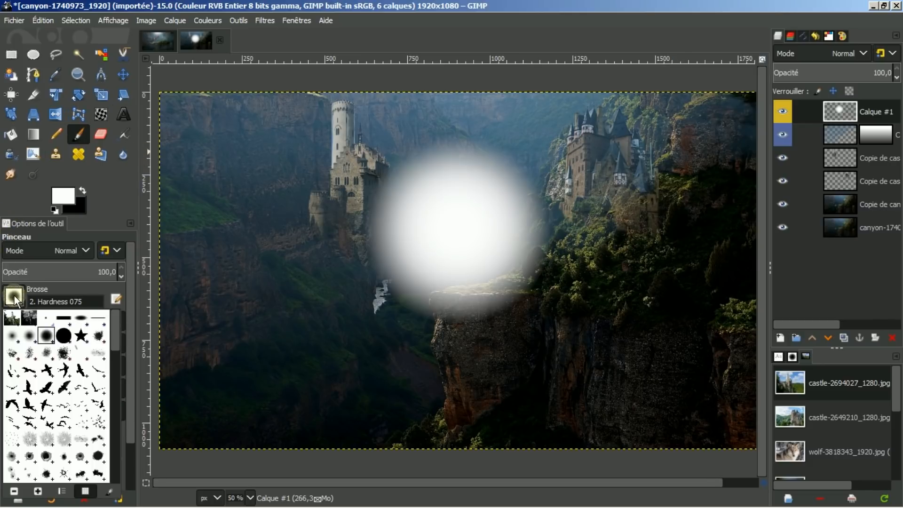
left_click(12, 337)
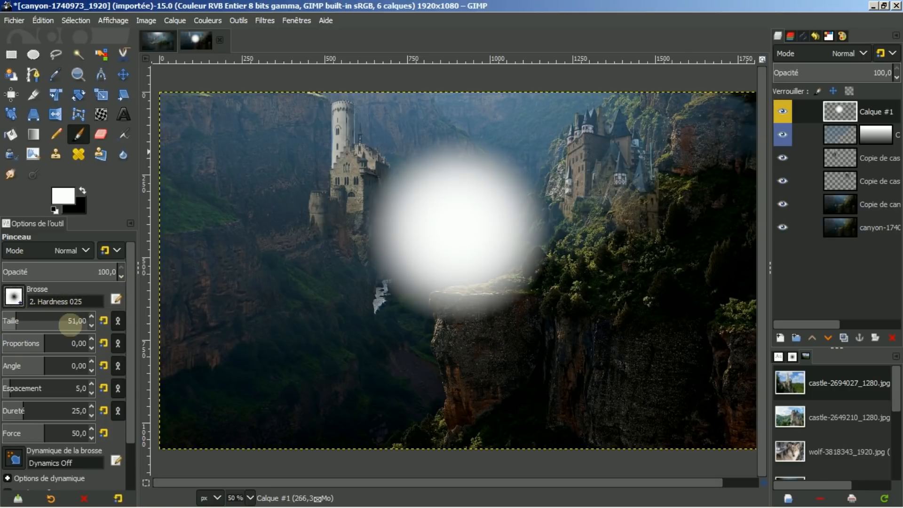
double_click(79, 321)
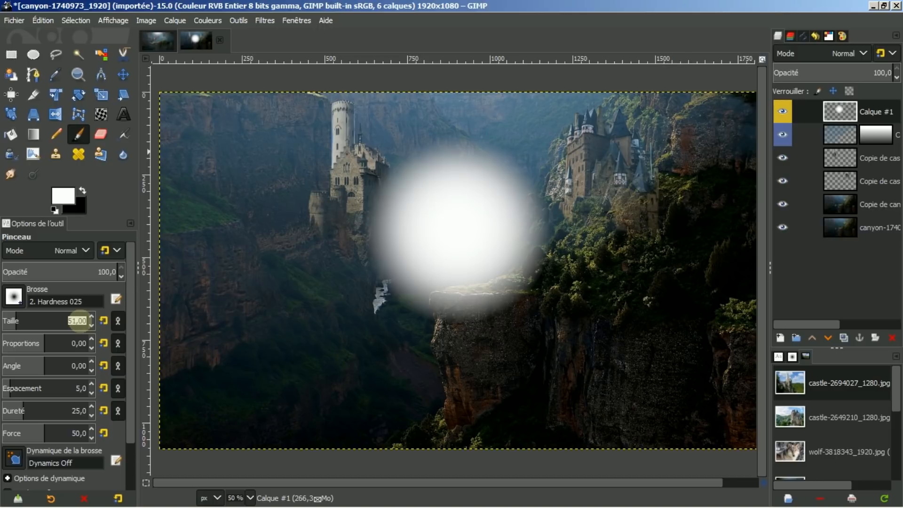
type("800")
key("Return")
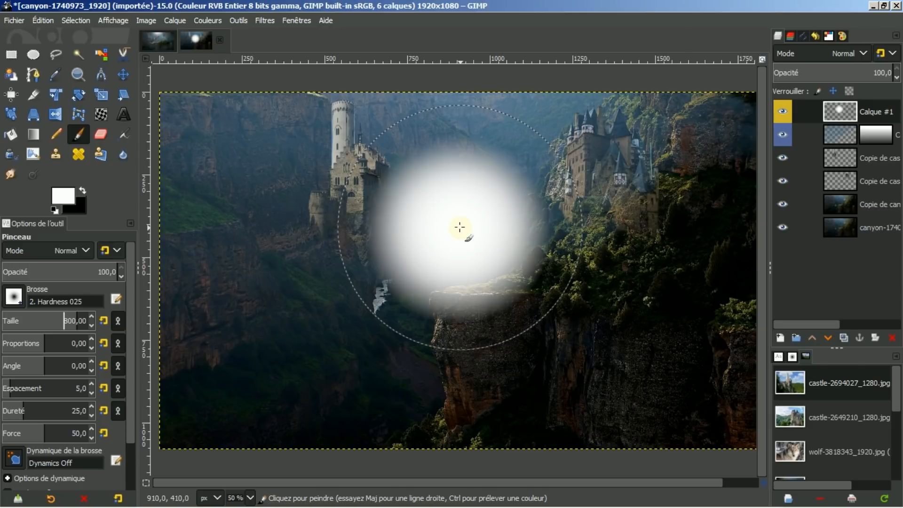
left_click(460, 228)
left_click(460, 228)
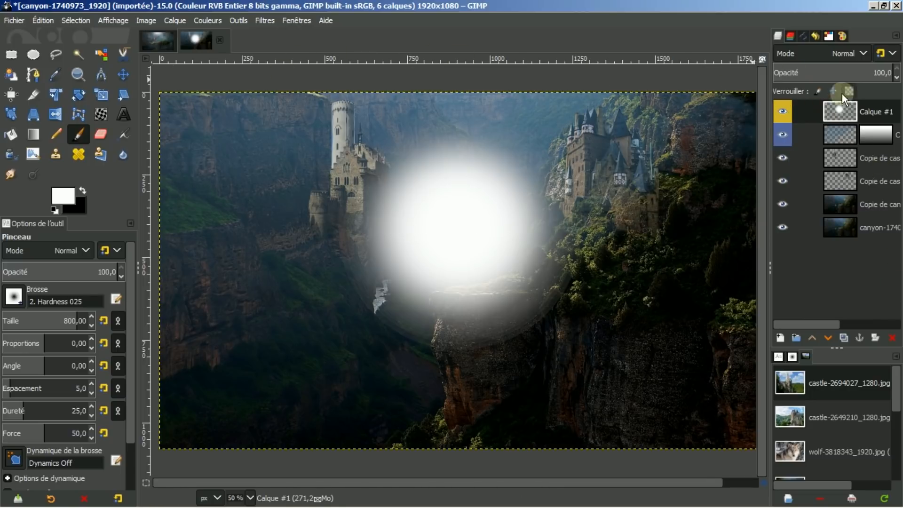
Move the white glow up to the image's upper edge, between the two castles and partly outside the canvas.
left_click(121, 73)
left_click_drag(430, 258, 479, 89)
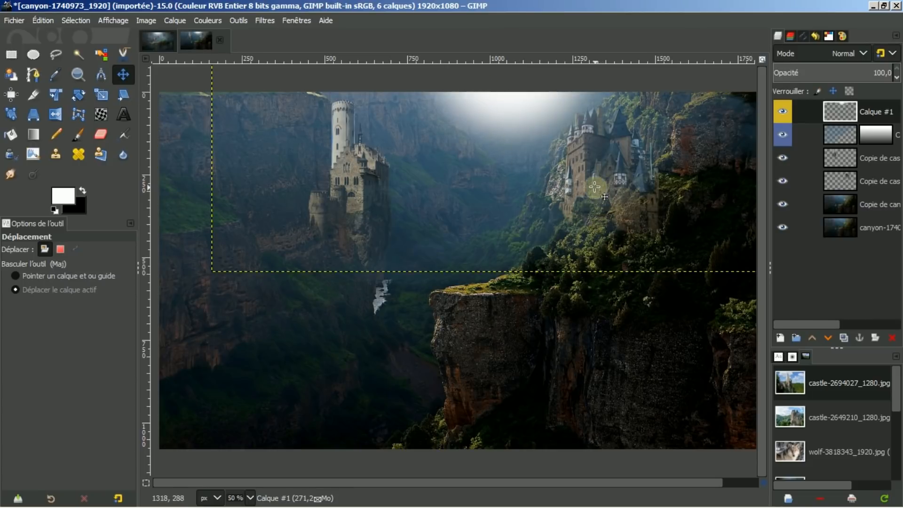
right_click(562, 194)
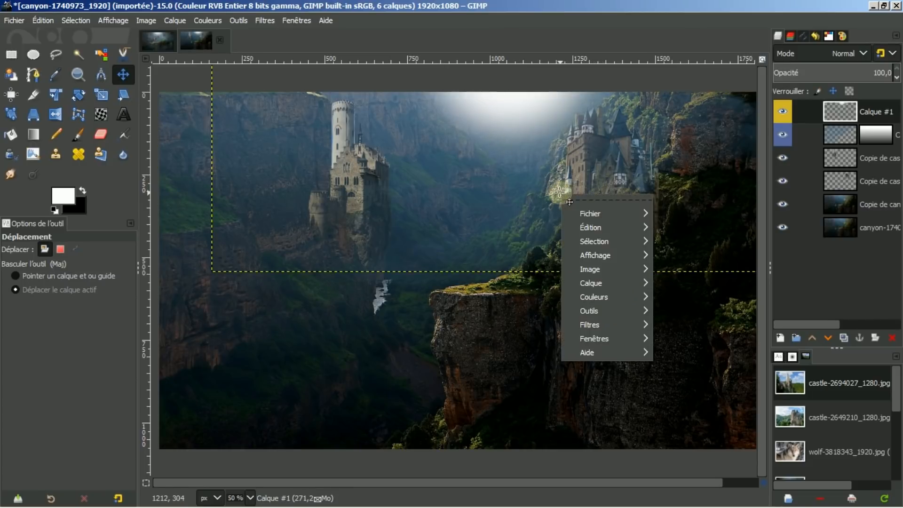
Fit the Calque #1 glow layer to the image dimensions and set its opacity to 67.
left_click(873, 112)
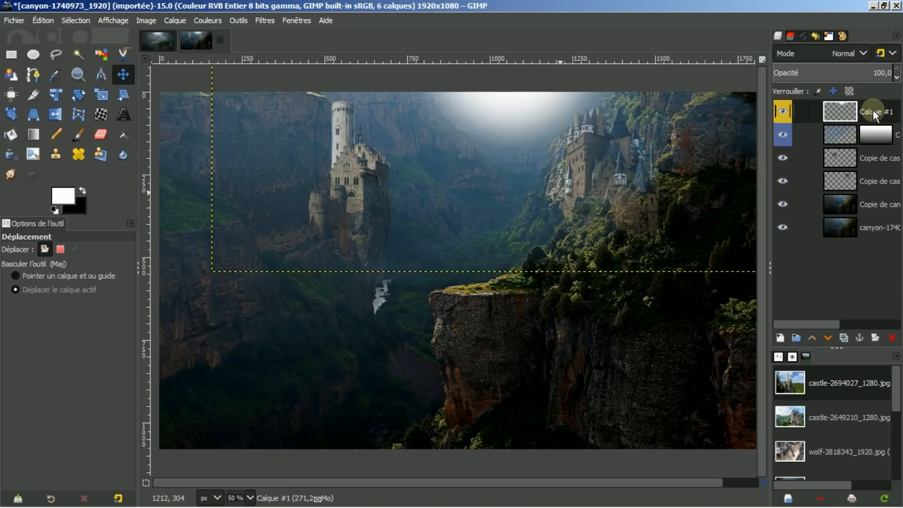
right_click(873, 112)
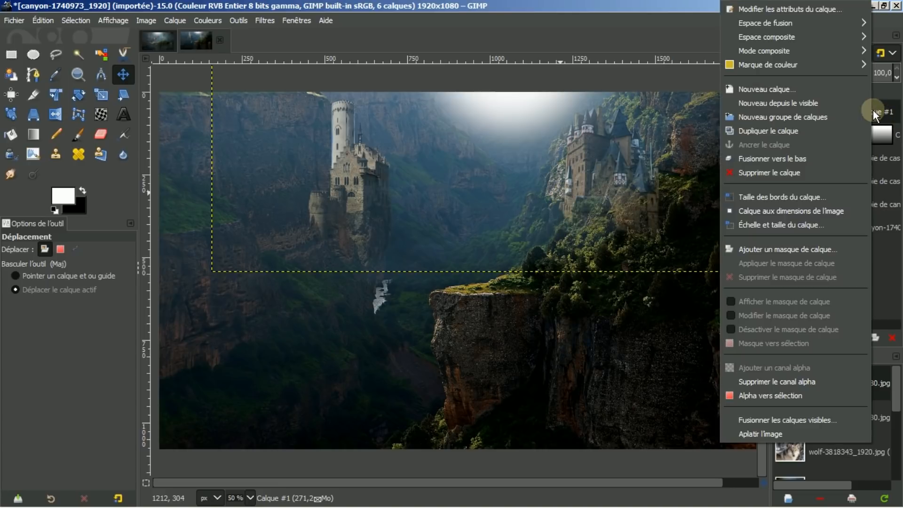
left_click(778, 211)
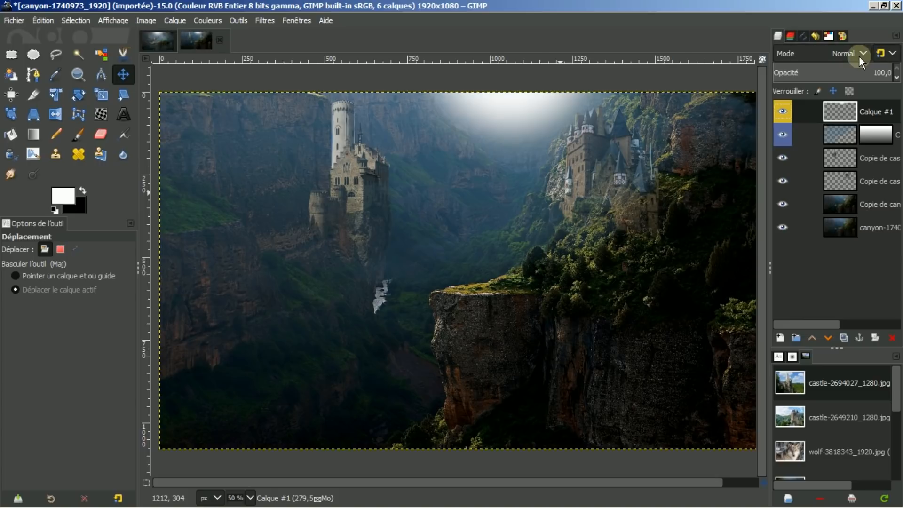
left_click(857, 72)
mouse_move(856, 72)
left_mouse_down()
mouse_move(837, 71)
mouse_move(854, 71)
left_mouse_up()
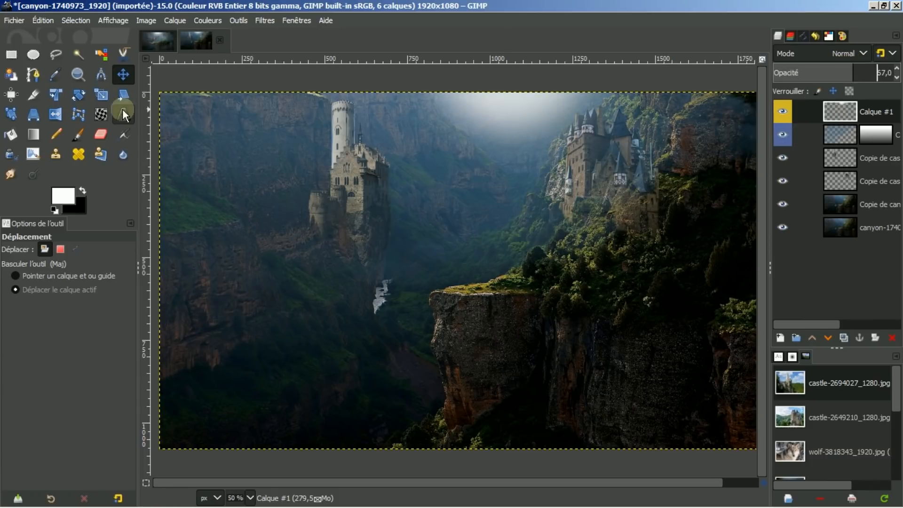
Nudge the glow slightly to the right and fit its layer to the image dimensions again.
left_click_drag(535, 207, 543, 207)
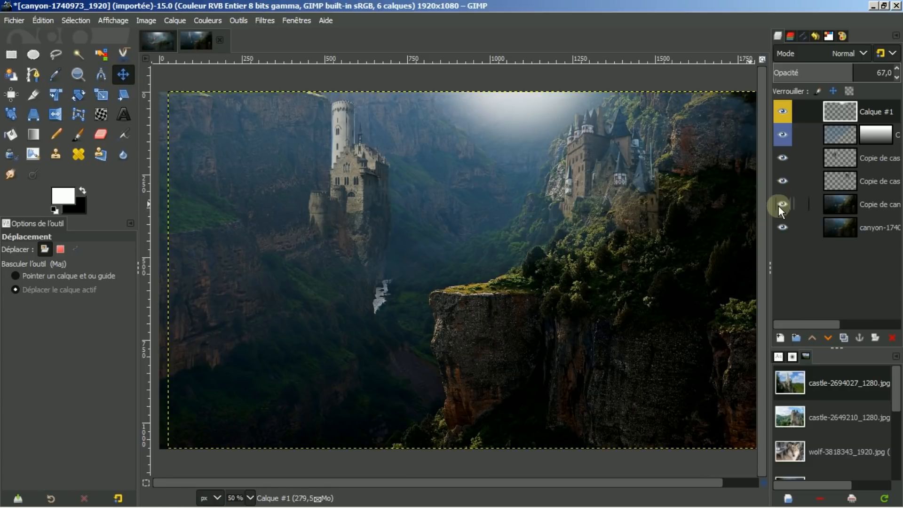
right_click(879, 106)
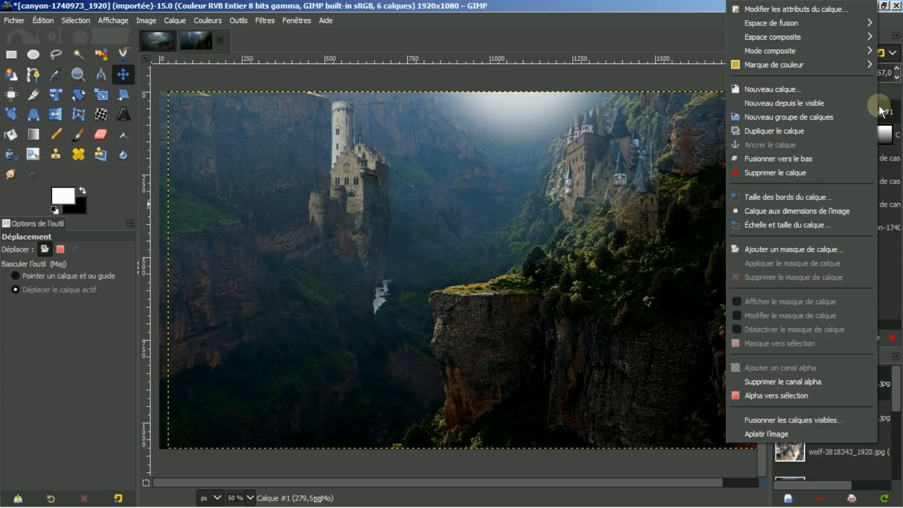
left_click(775, 211)
left_click_drag(622, 480, 639, 480)
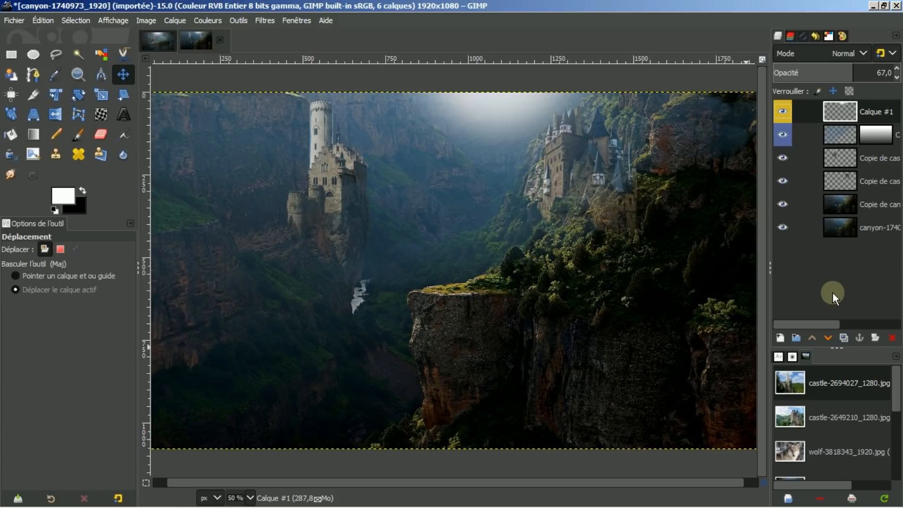